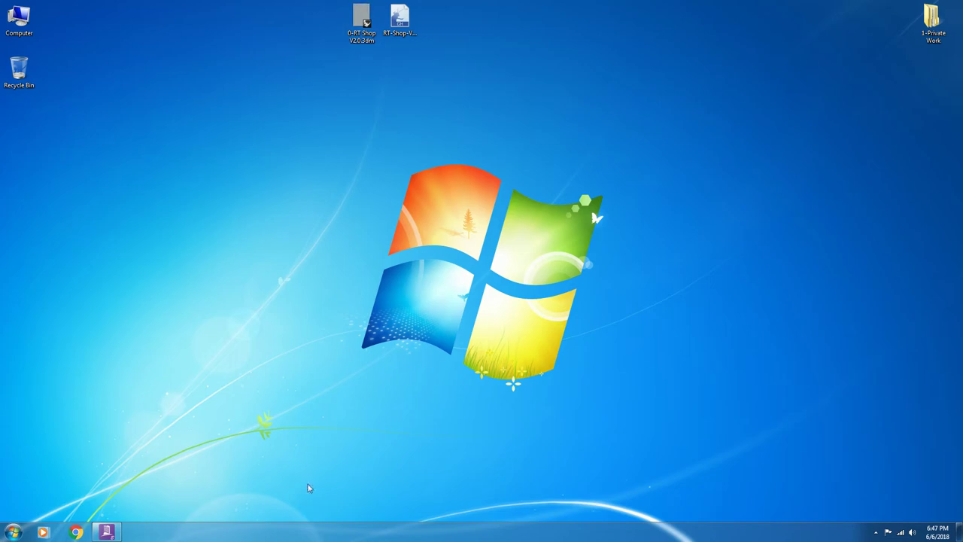
- Switch to RAM Concept and open the Manual Latitude Tendon standard plan of the roof model
{"action": "left_click", "coordinate": [106, 531]}
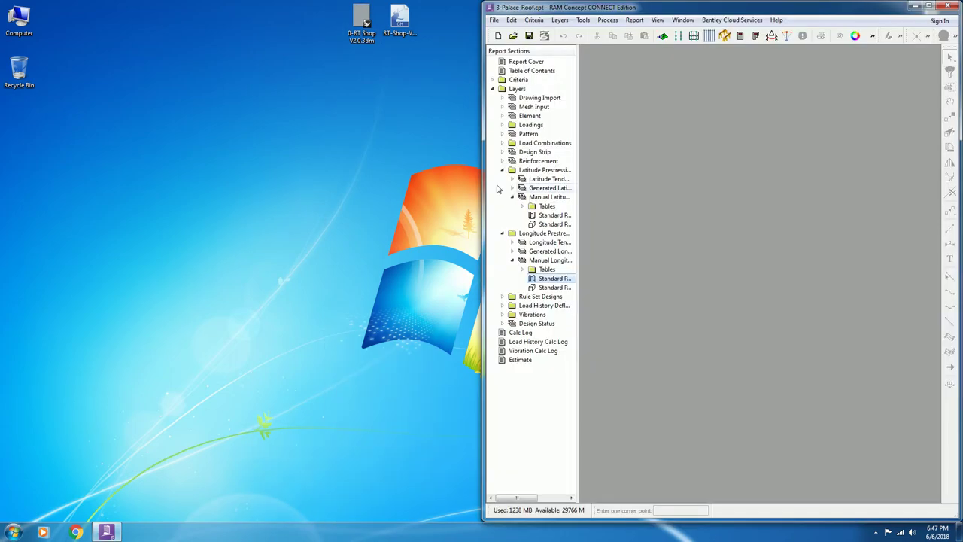
{"action": "double_click", "coordinate": [554, 215]}
{"action": "left_click", "coordinate": [719, 167]}
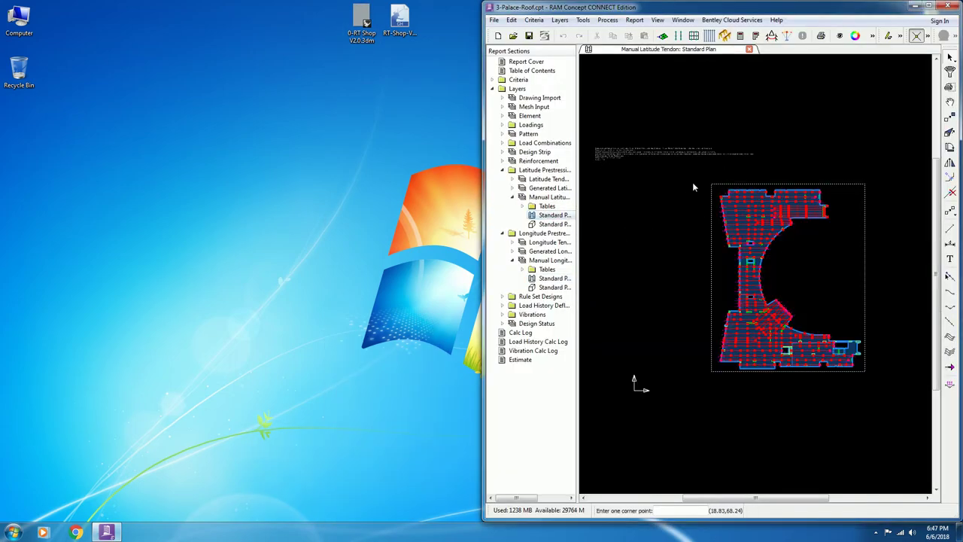
{"action": "left_click", "coordinate": [692, 178]}
{"action": "scroll", "coordinate": [775, 217], "scroll_direction": "up", "scroll_amount": 2}
{"action": "scroll", "coordinate": [615, 156], "scroll_direction": "up", "scroll_amount": 2}
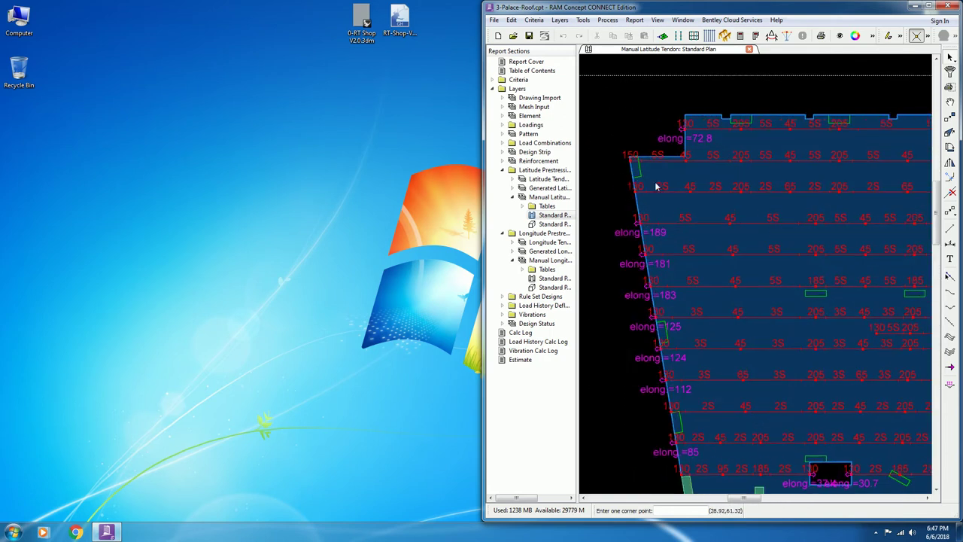
- Export the latitude tendon plan to the desktop as the AutoCAD drawing TX.dwg
{"action": "left_click", "coordinate": [493, 19]}
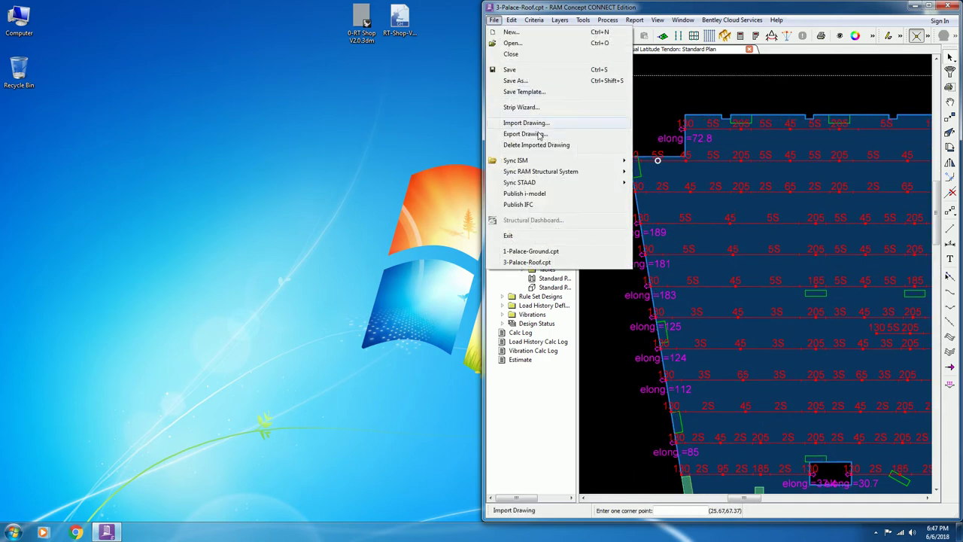
{"action": "left_click", "coordinate": [536, 133]}
{"action": "left_click", "coordinate": [567, 234]}
{"action": "type", "text": "TX"}
{"action": "left_click", "coordinate": [877, 269]}
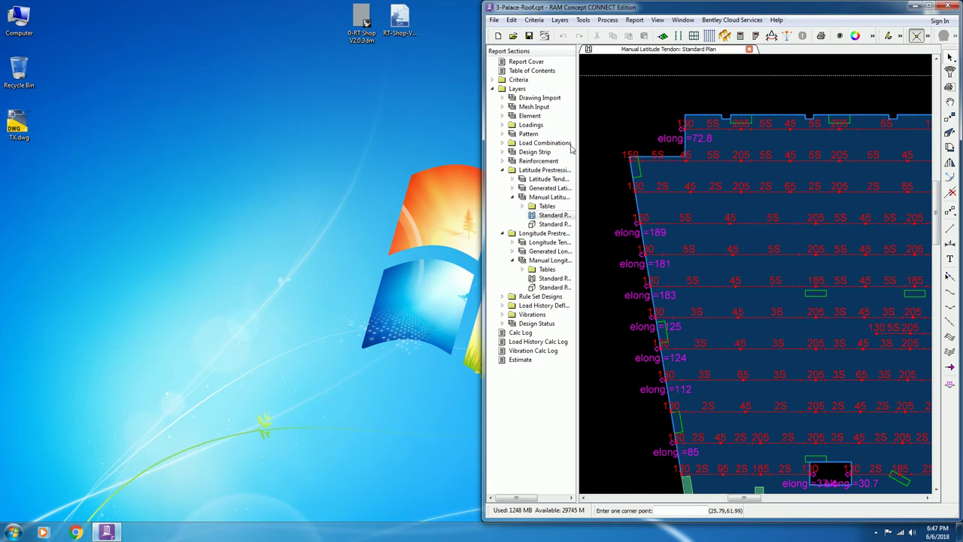
- Open the Manual Longitude Tendon standard plan
{"action": "double_click", "coordinate": [547, 197]}
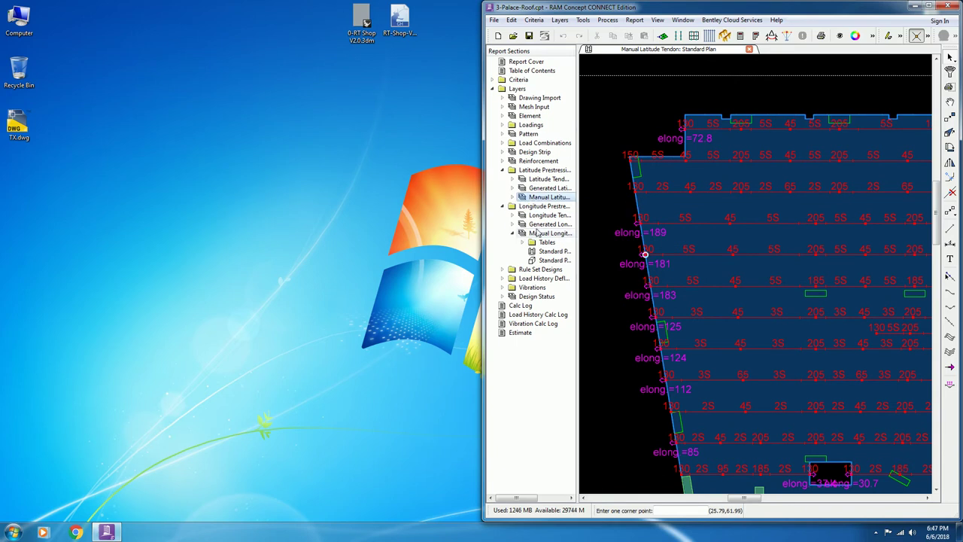
{"action": "double_click", "coordinate": [553, 250]}
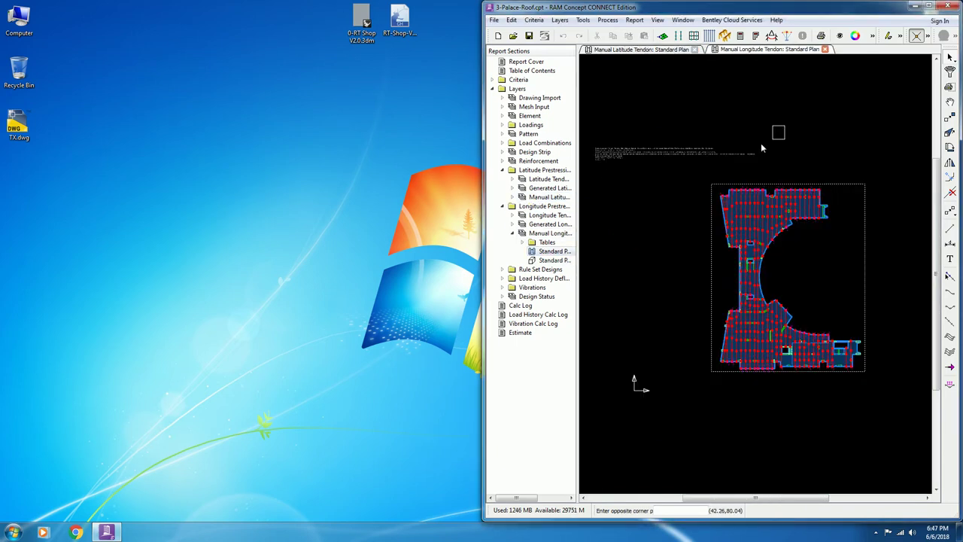
{"action": "scroll", "coordinate": [724, 197], "scroll_direction": "up", "scroll_amount": 5}
- Export the longitude tendon plan to the desktop as TY.dwg and minimize RAM Concept
{"action": "left_click", "coordinate": [493, 19]}
{"action": "left_click", "coordinate": [543, 123]}
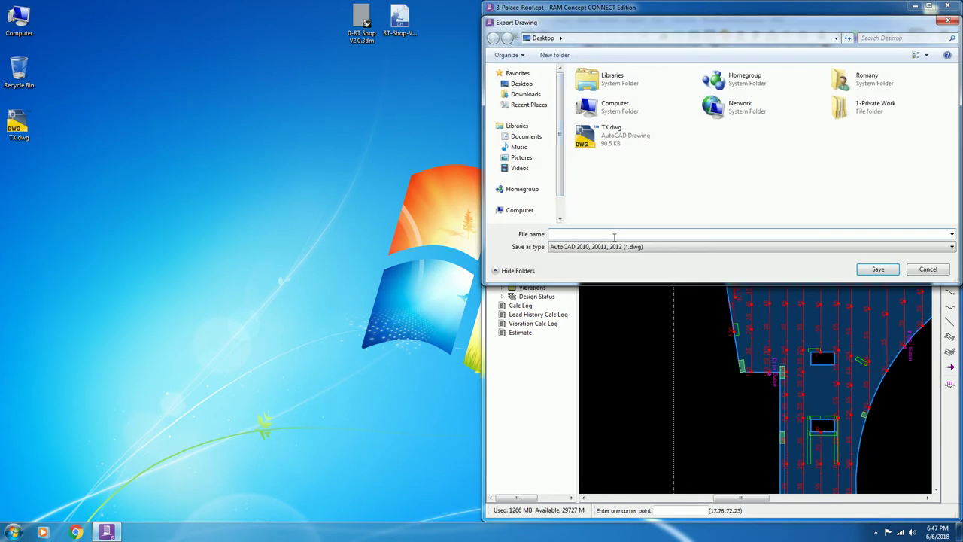
{"action": "type", "text": "TY"}
{"action": "left_click", "coordinate": [877, 268]}
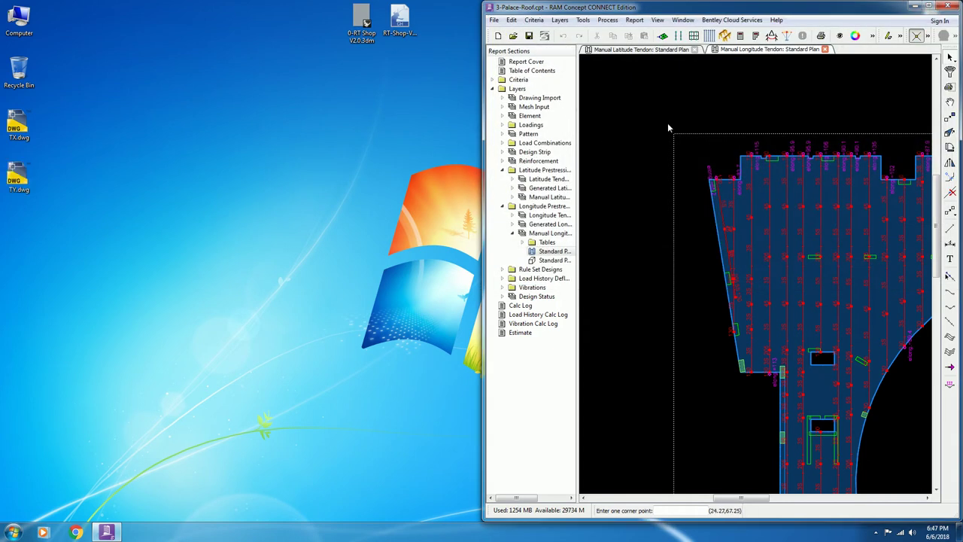
{"action": "left_click", "coordinate": [917, 7]}
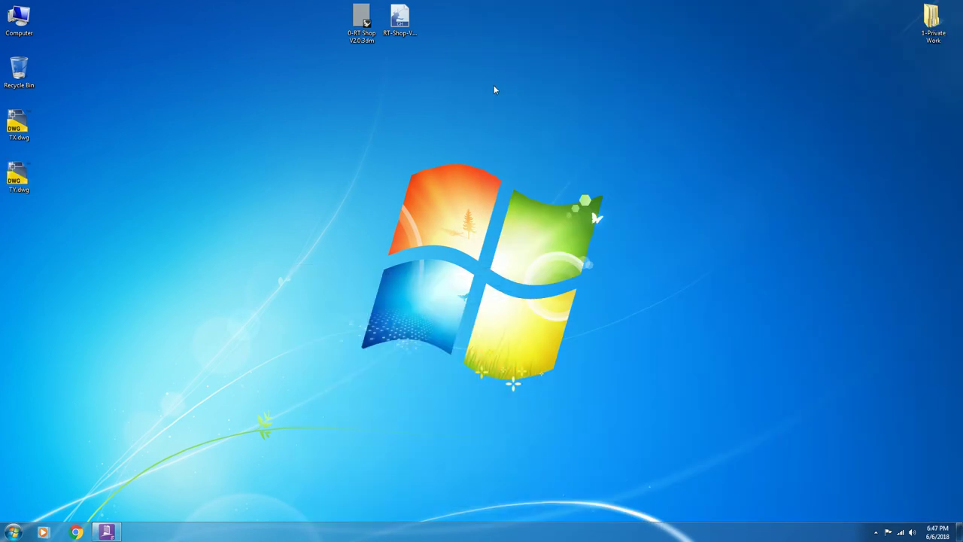
- Open 0-RT Shop V2.0.3dm from the desktop in Rhinoceros, fit its window to half the screen and zoom to extents
{"action": "double_click", "coordinate": [368, 33]}
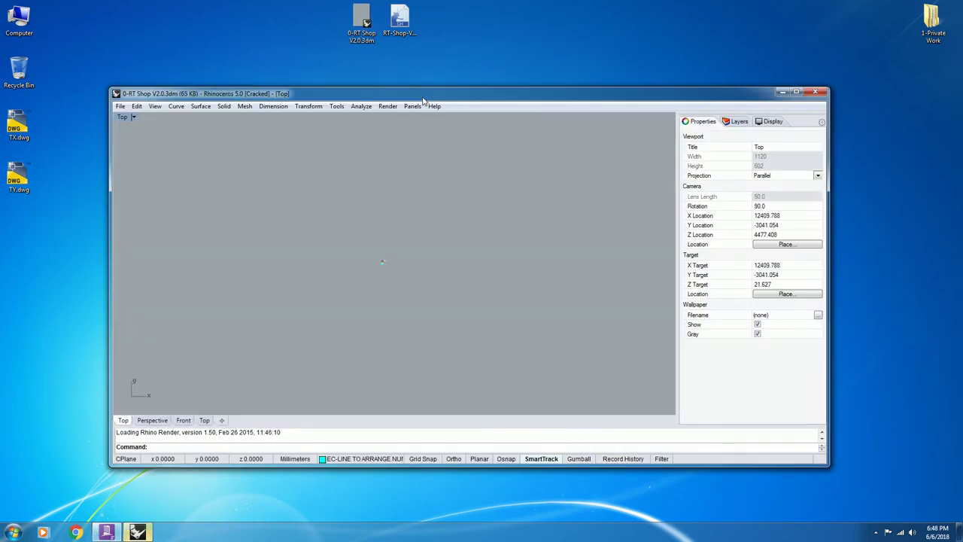
{"action": "key", "text": "super+Right"}
{"action": "type", "text": "z"}
{"action": "key", "text": "Return"}
{"action": "type", "text": "e"}
{"action": "key", "text": "Return"}
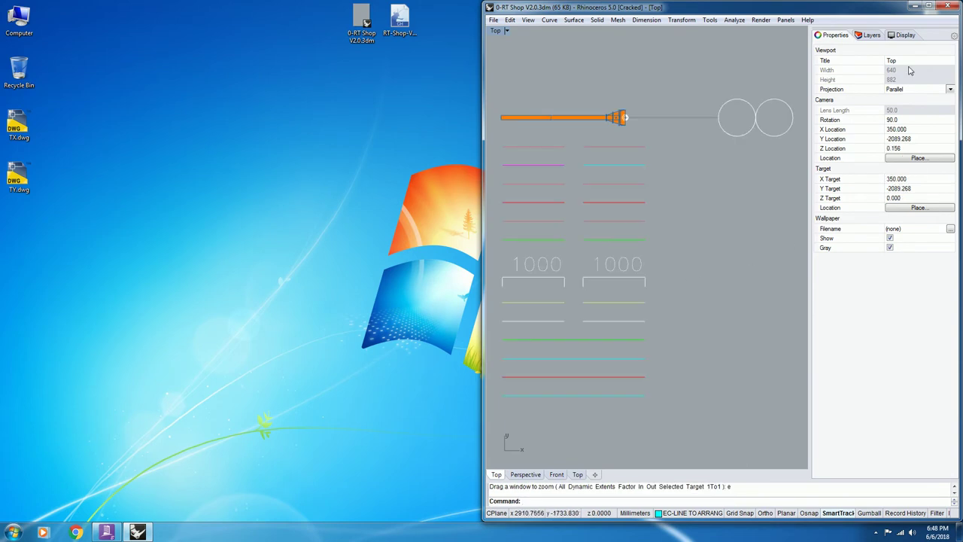
- Import TX.dwg from the desktop into the open Rhino model
{"action": "left_click_drag", "start_coordinate": [22, 135], "coordinate": [616, 220]}
{"action": "left_click", "coordinate": [378, 253]}
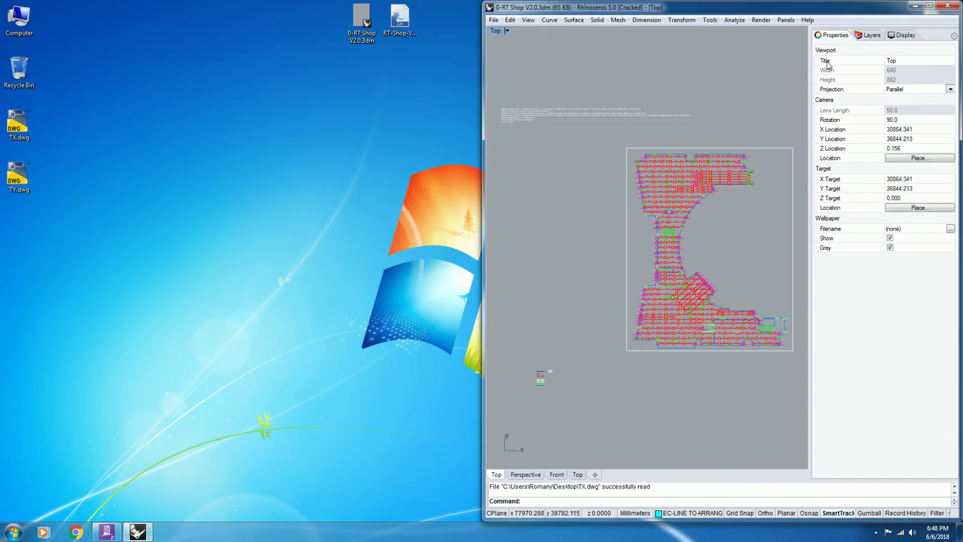
- Launch Grasshopper and load the RT-Shop-V2.0 definition from the desktop
{"action": "type", "text": "Grasshopper"}
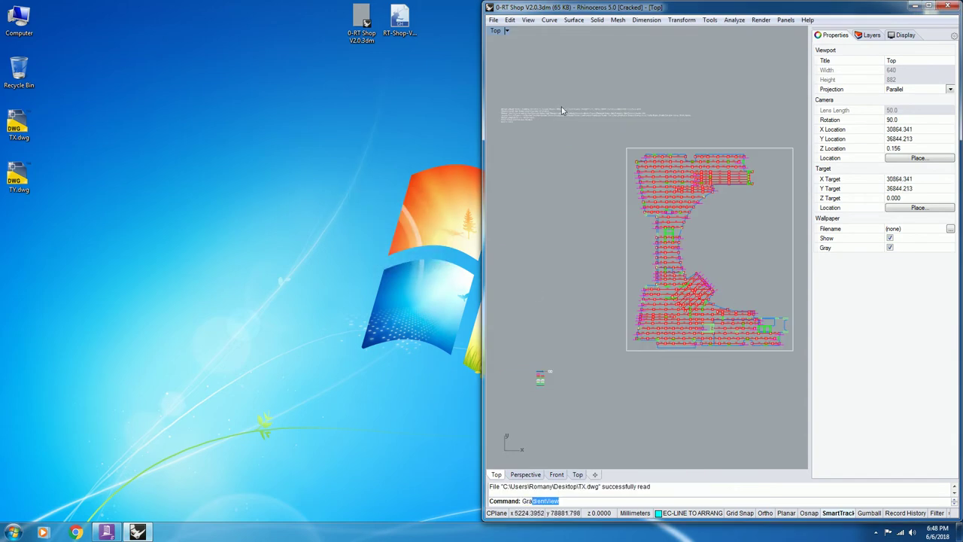
{"action": "key", "text": "Return"}
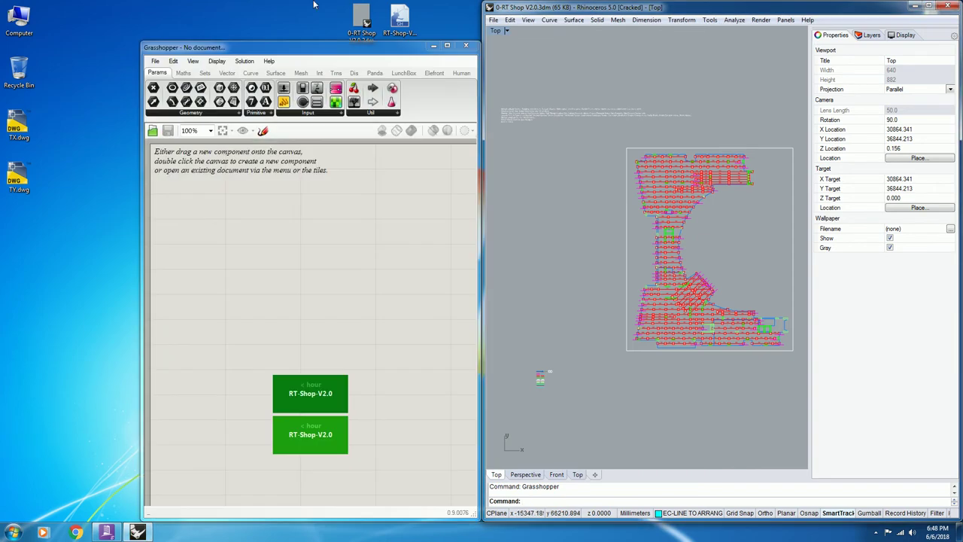
{"action": "left_click_drag", "start_coordinate": [405, 23], "coordinate": [344, 241]}
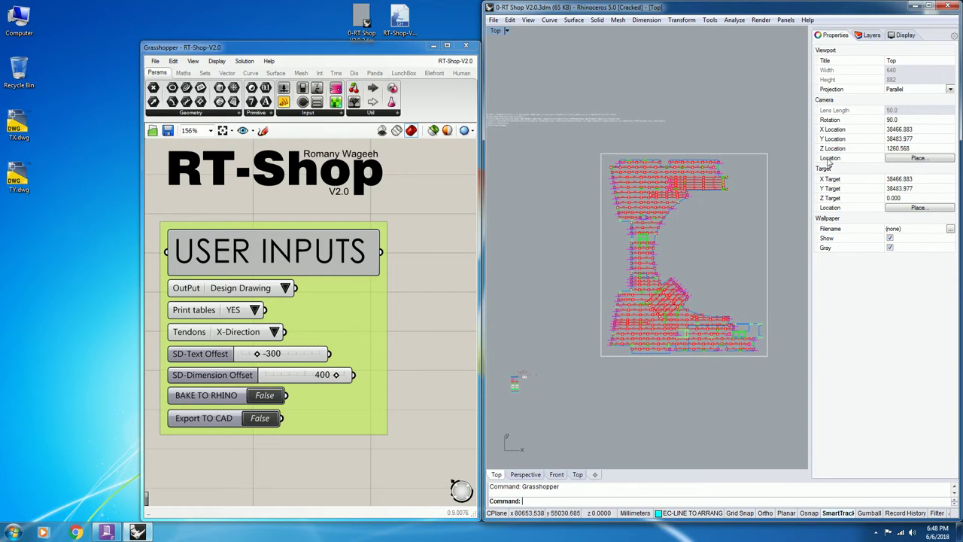
- Move all objects on the RAM_Concept_Manual_Latitude_Tendon layer to the EC-TENDONS INPUT layer
{"action": "left_click", "coordinate": [870, 35]}
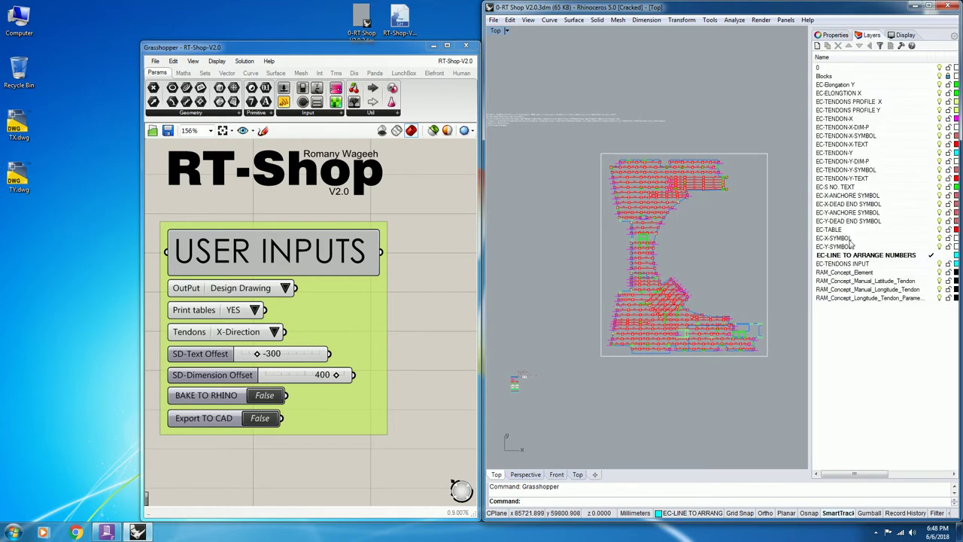
{"action": "left_click", "coordinate": [854, 281]}
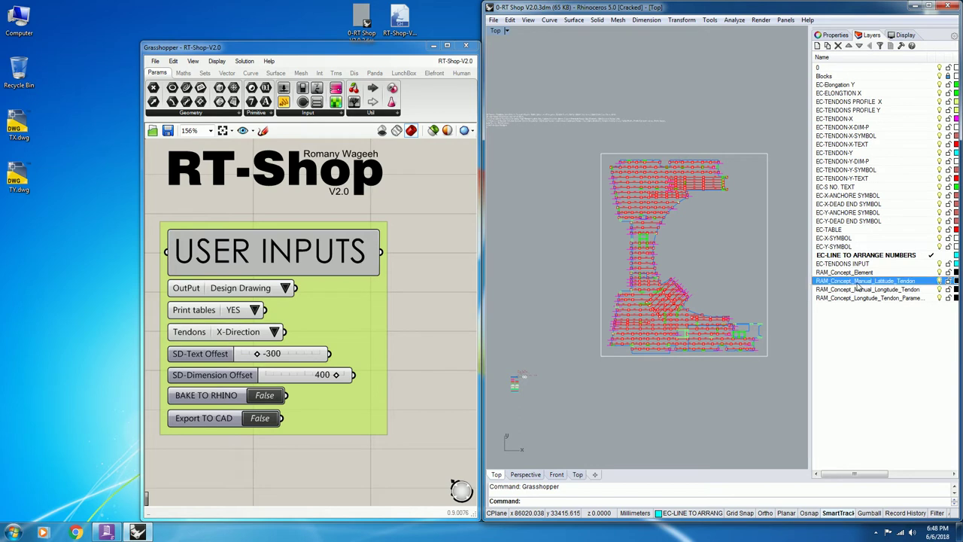
{"action": "right_click", "coordinate": [857, 284]}
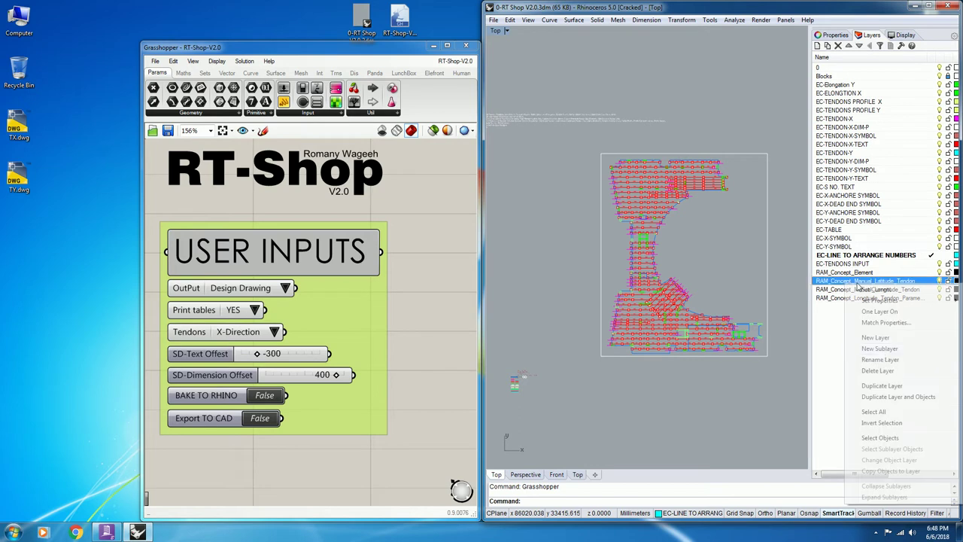
{"action": "left_click", "coordinate": [880, 438]}
{"action": "right_click_drag", "start_coordinate": [707, 209], "coordinate": [685, 234]}
{"action": "right_click", "coordinate": [847, 264]}
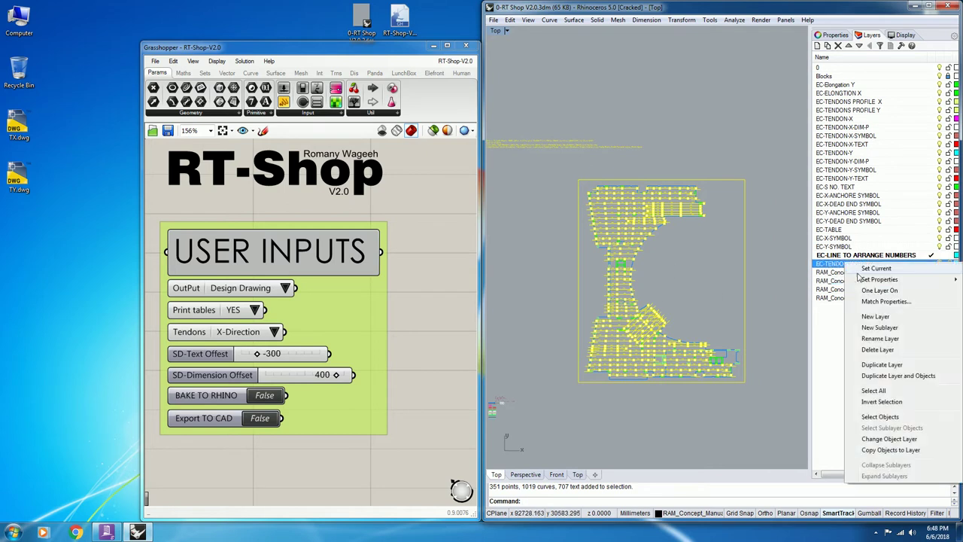
{"action": "left_click", "coordinate": [881, 442]}
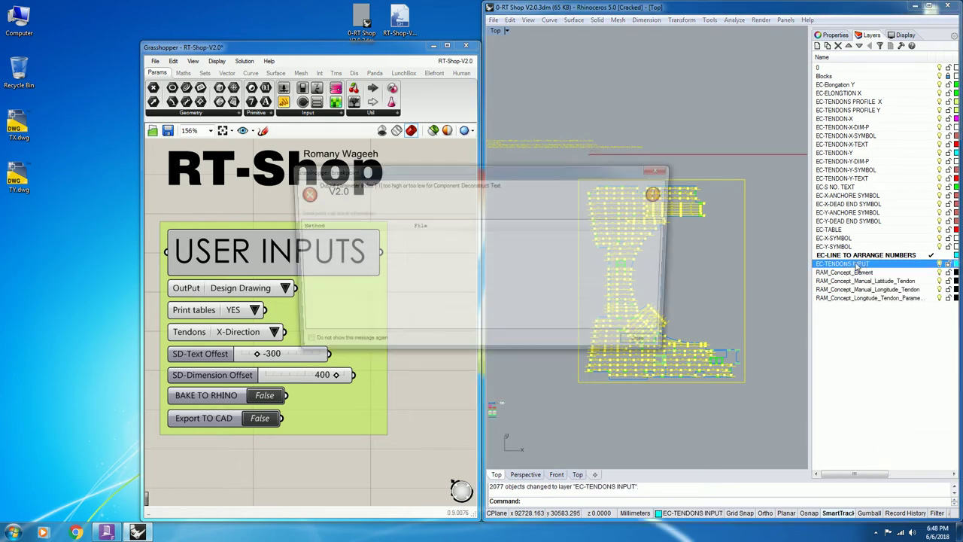
- Dismiss the Grasshopper breakpoint messages and stop them from showing again
{"action": "left_click", "coordinate": [343, 345]}
{"action": "left_click", "coordinate": [636, 346]}
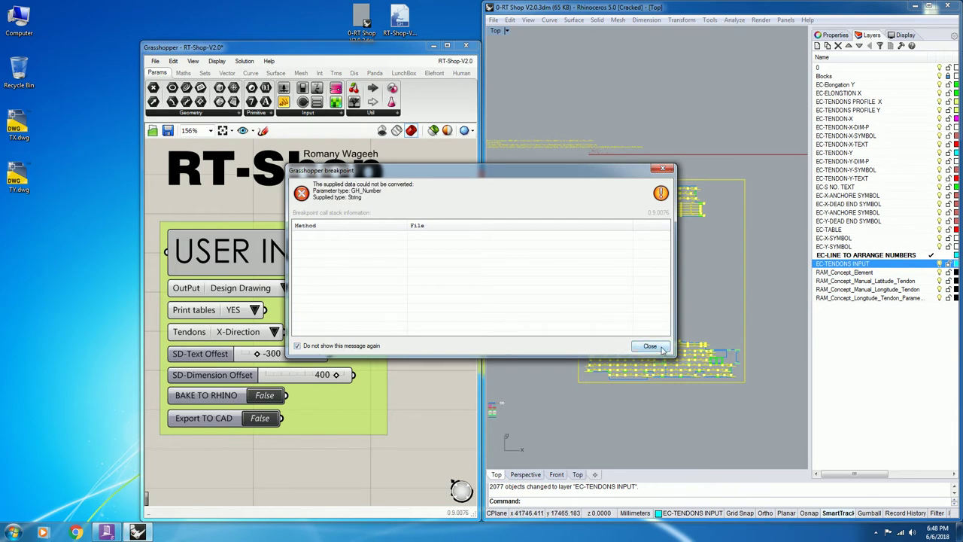
{"action": "left_click", "coordinate": [649, 346]}
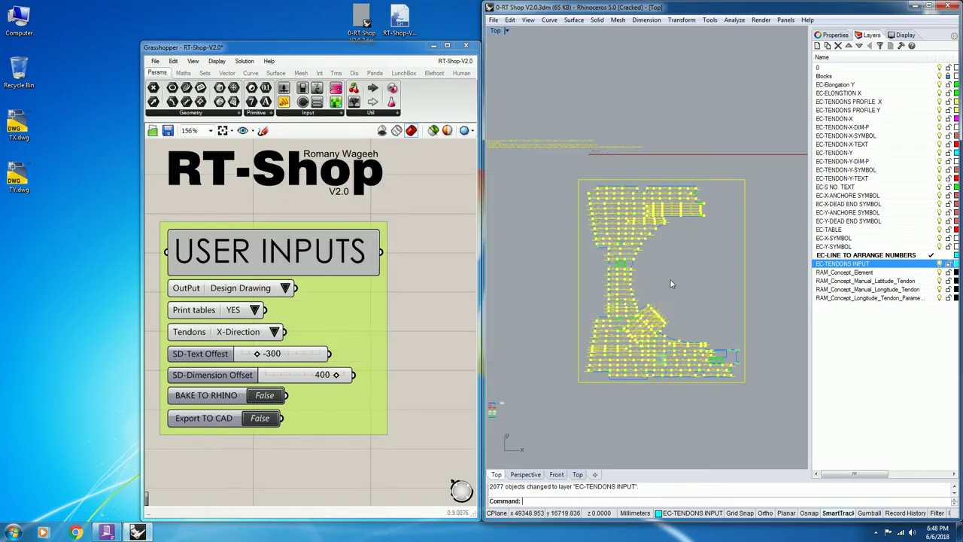
- Examine the generated X-direction tendon drawing, checking the dead-end and anchor symbols, strand labels and profile values along the tendons
{"action": "right_click_drag", "start_coordinate": [629, 252], "coordinate": [549, 242]}
{"action": "scroll", "coordinate": [549, 242], "scroll_direction": "down", "scroll_amount": 4}
{"action": "right_click_drag", "start_coordinate": [761, 229], "coordinate": [655, 245]}
{"action": "scroll", "coordinate": [632, 258], "scroll_direction": "up", "scroll_amount": 10}
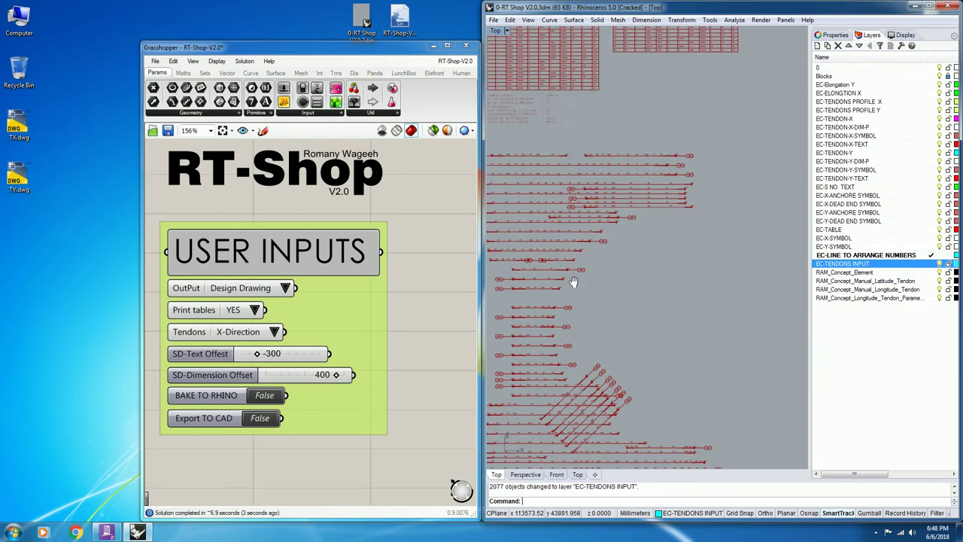
{"action": "right_click_drag", "start_coordinate": [558, 281], "coordinate": [681, 294]}
{"action": "scroll", "coordinate": [602, 218], "scroll_direction": "up", "scroll_amount": 3}
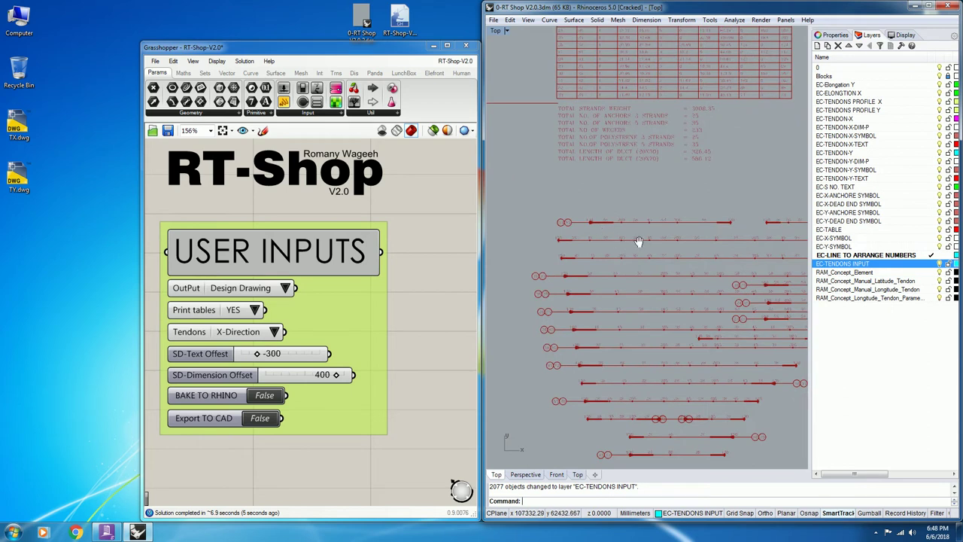
{"action": "scroll", "coordinate": [643, 236], "scroll_direction": "up", "scroll_amount": 4}
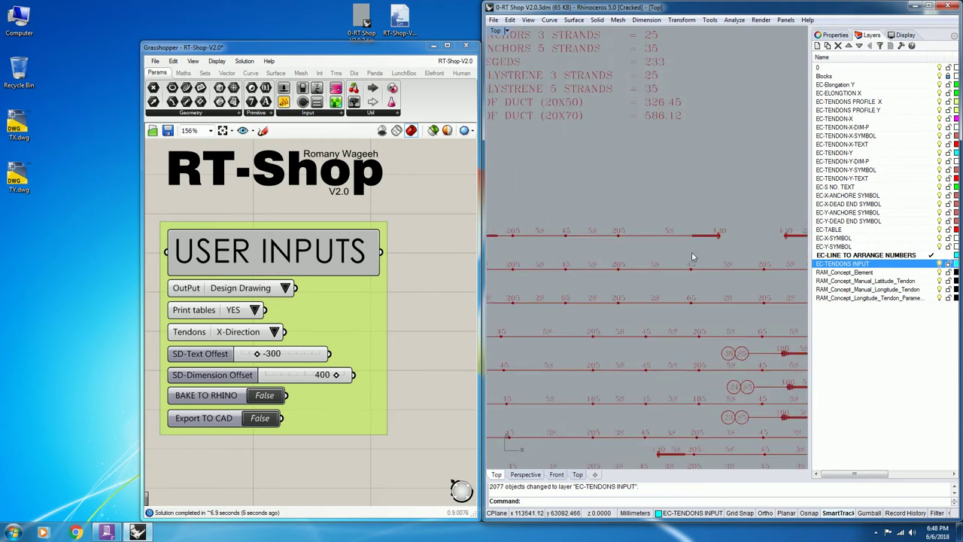
{"action": "scroll", "coordinate": [692, 257], "scroll_direction": "down", "scroll_amount": 6}
{"action": "scroll", "coordinate": [691, 256], "scroll_direction": "up", "scroll_amount": 8}
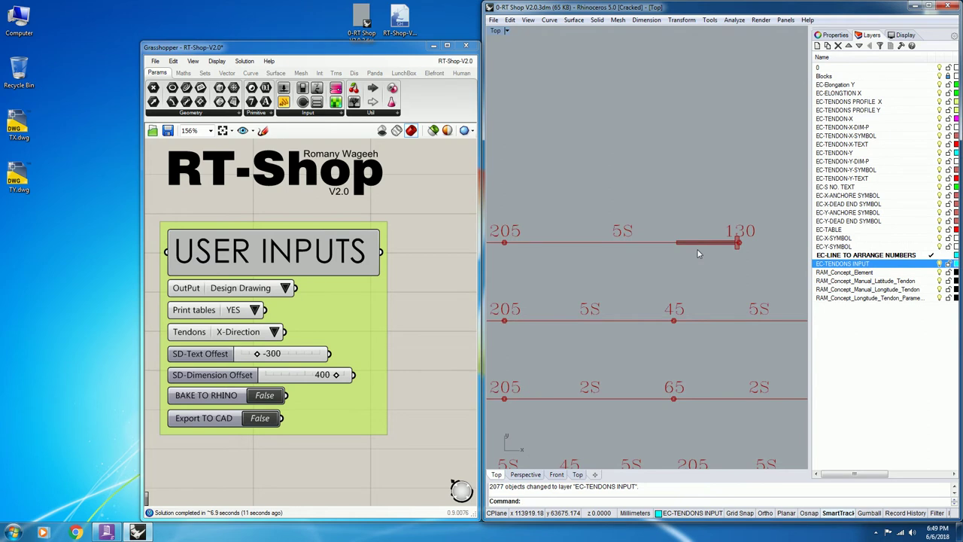
{"action": "scroll", "coordinate": [721, 253], "scroll_direction": "down", "scroll_amount": 2}
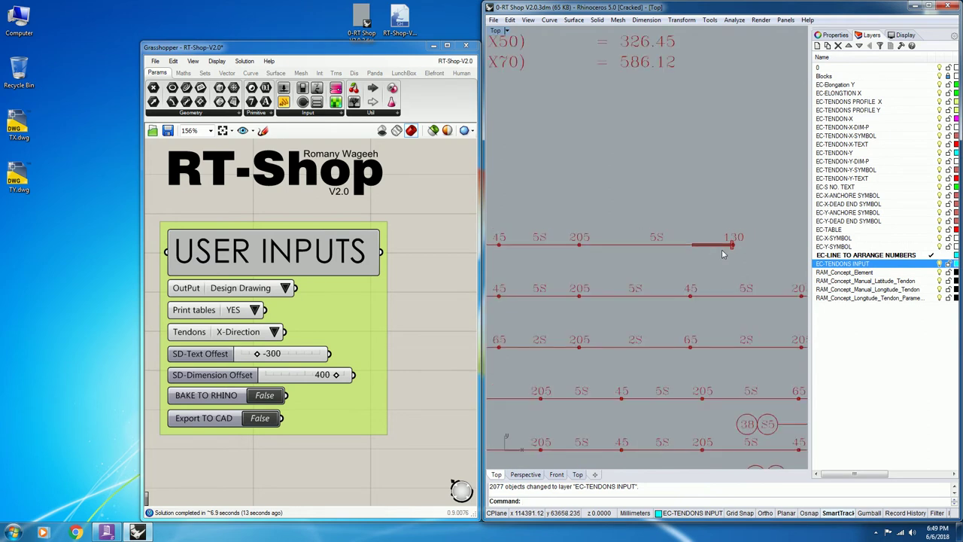
{"action": "scroll", "coordinate": [727, 252], "scroll_direction": "up", "scroll_amount": 3}
{"action": "scroll", "coordinate": [741, 250], "scroll_direction": "down", "scroll_amount": 3}
{"action": "scroll", "coordinate": [678, 277], "scroll_direction": "up", "scroll_amount": 3}
{"action": "scroll", "coordinate": [678, 274], "scroll_direction": "down", "scroll_amount": 3}
{"action": "scroll", "coordinate": [601, 267], "scroll_direction": "up", "scroll_amount": 2}
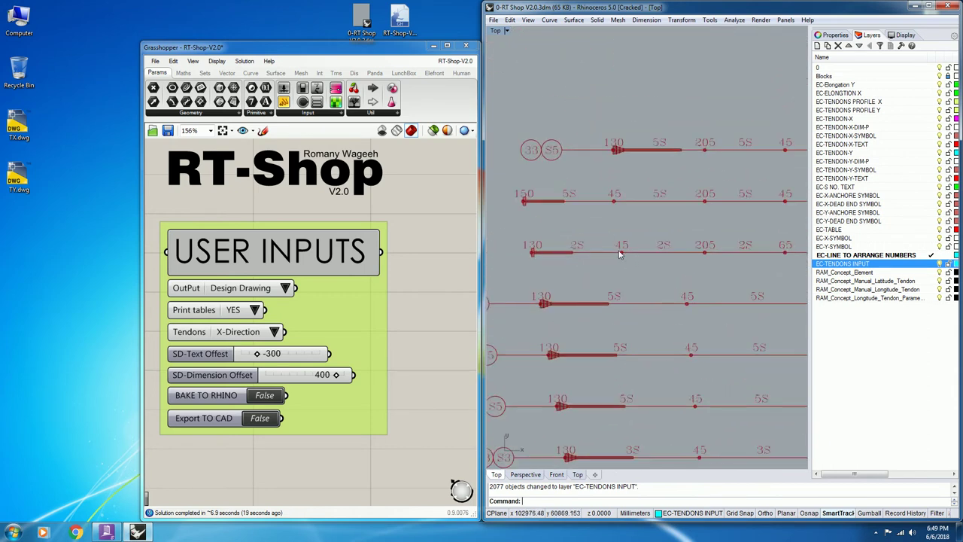
{"action": "scroll", "coordinate": [640, 258], "scroll_direction": "up", "scroll_amount": 1}
{"action": "left_click", "coordinate": [273, 331]}
{"action": "left_click", "coordinate": [290, 348]}
{"action": "left_click", "coordinate": [275, 332]}
{"action": "left_click", "coordinate": [297, 337]}
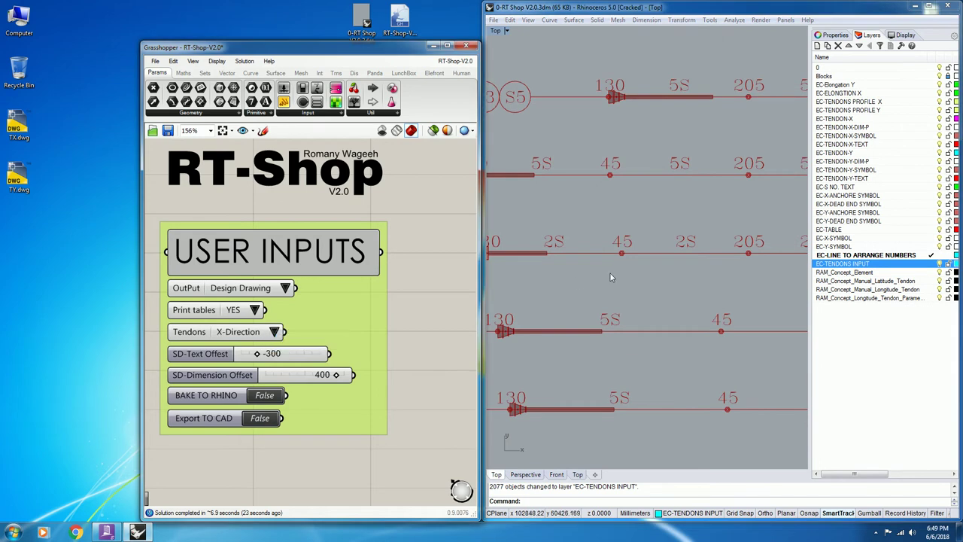
- Examine the tendon number and strand tags, the cutting length table with its quantities, and the overall tendon layout
{"action": "scroll", "coordinate": [601, 297], "scroll_direction": "down", "scroll_amount": 2}
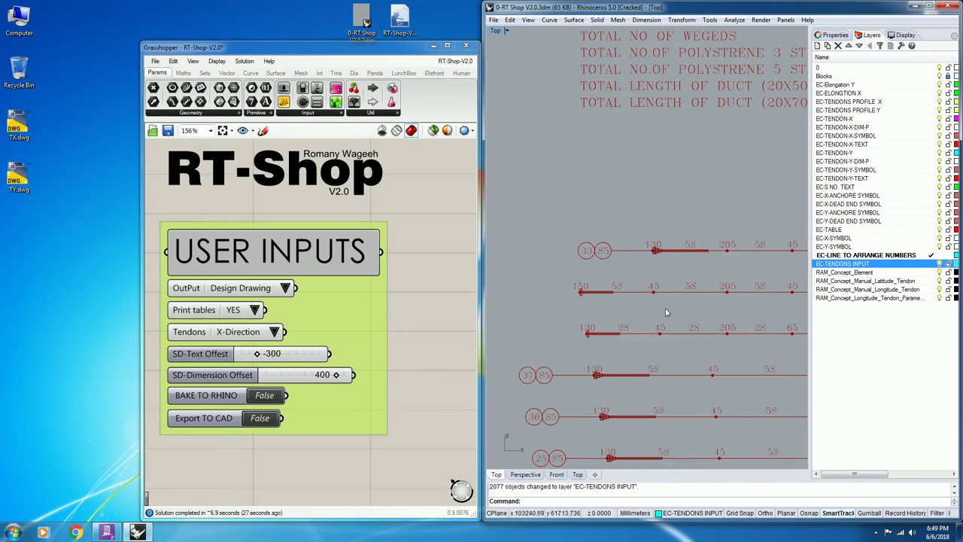
{"action": "right_click_drag", "start_coordinate": [672, 273], "coordinate": [665, 330]}
{"action": "scroll", "coordinate": [598, 323], "scroll_direction": "up", "scroll_amount": 3}
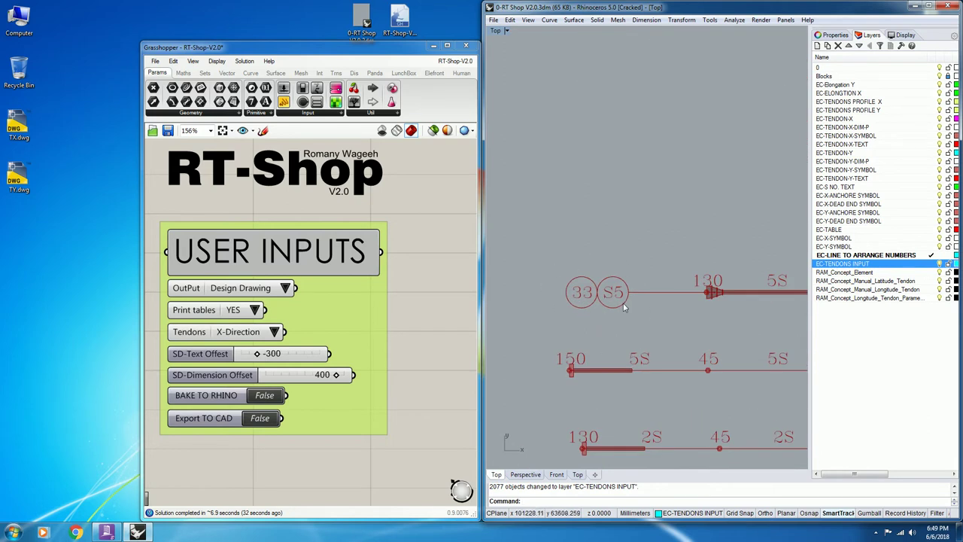
{"action": "scroll", "coordinate": [620, 311], "scroll_direction": "down", "scroll_amount": 5}
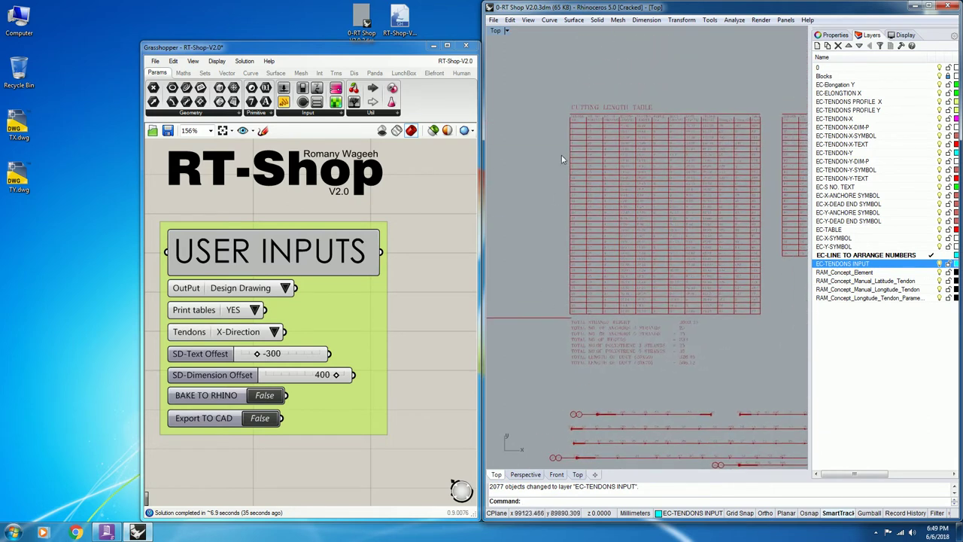
{"action": "scroll", "coordinate": [594, 107], "scroll_direction": "up", "scroll_amount": 3}
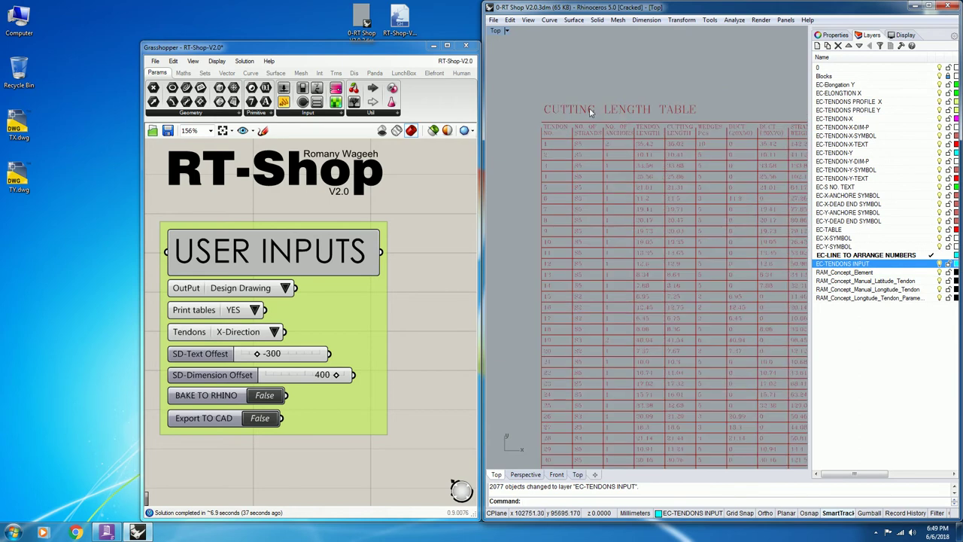
{"action": "scroll", "coordinate": [665, 151], "scroll_direction": "down", "scroll_amount": 3}
{"action": "scroll", "coordinate": [696, 214], "scroll_direction": "down", "scroll_amount": 4}
{"action": "right_click_drag", "start_coordinate": [706, 419], "coordinate": [663, 262]}
{"action": "scroll", "coordinate": [659, 352], "scroll_direction": "up", "scroll_amount": 3}
{"action": "scroll", "coordinate": [663, 262], "scroll_direction": "up", "scroll_amount": 5}
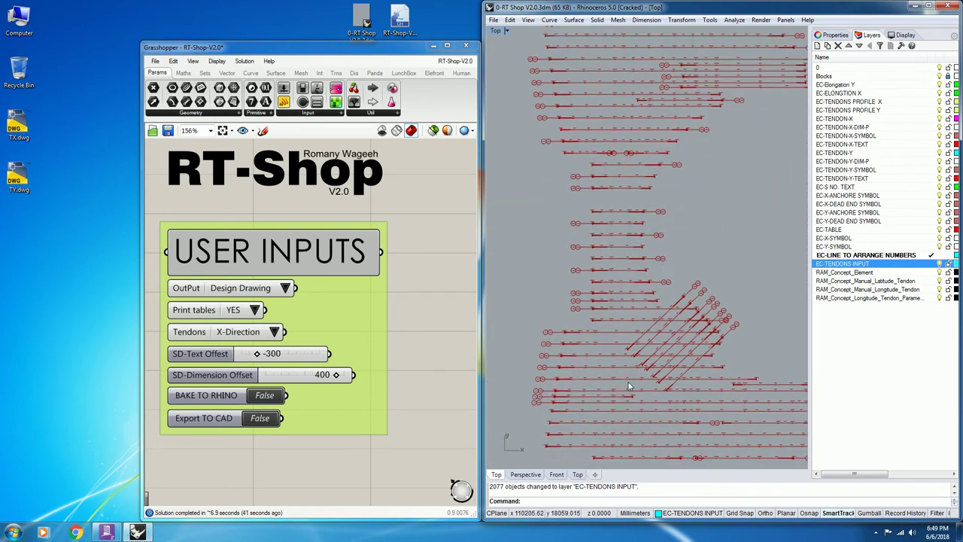
- Examine the numbering order and strand labels in the tag circles at the right-hand ends of the lowest X-direction tendons
{"action": "scroll", "coordinate": [701, 324], "scroll_direction": "up", "scroll_amount": 5}
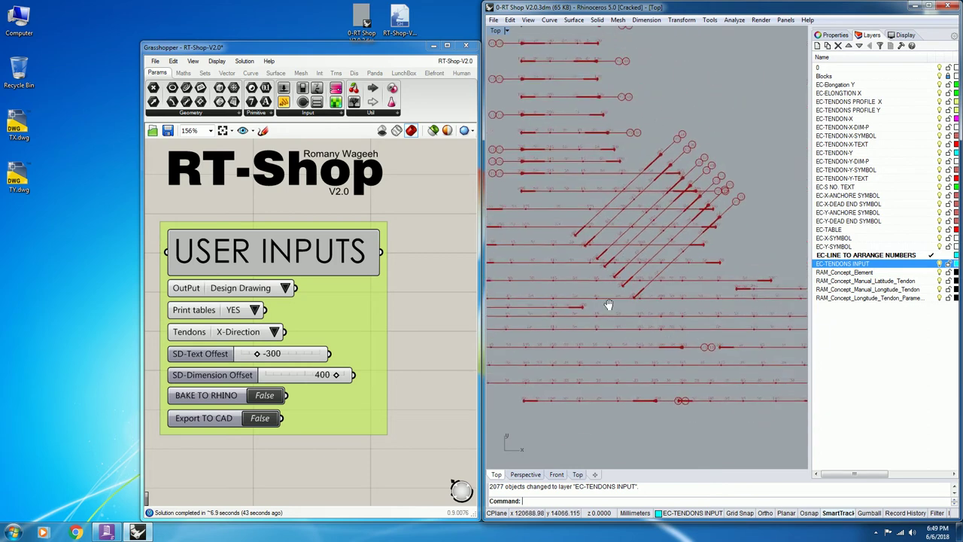
{"action": "scroll", "coordinate": [643, 319], "scroll_direction": "down", "scroll_amount": 2}
{"action": "right_click_drag", "start_coordinate": [799, 338], "coordinate": [721, 332]}
{"action": "scroll", "coordinate": [765, 348], "scroll_direction": "up", "scroll_amount": 4}
{"action": "scroll", "coordinate": [718, 335], "scroll_direction": "up", "scroll_amount": 3}
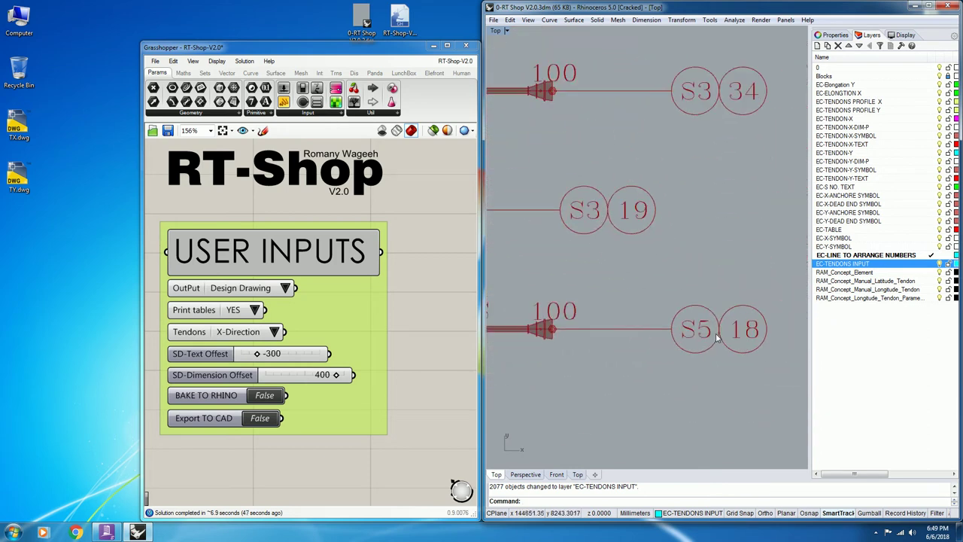
{"action": "scroll", "coordinate": [710, 340], "scroll_direction": "down", "scroll_amount": 8}
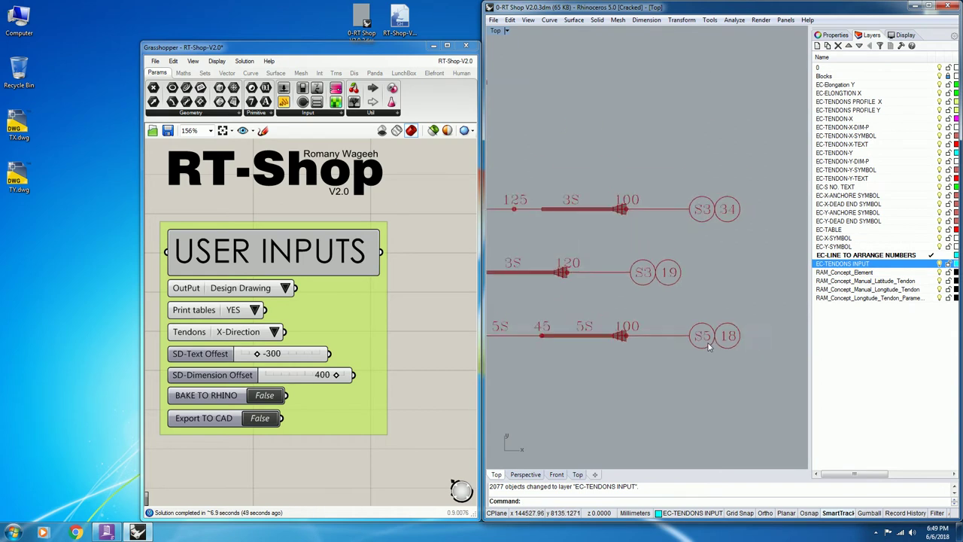
{"action": "right_click_drag", "start_coordinate": [673, 345], "coordinate": [659, 365]}
{"action": "scroll", "coordinate": [646, 341], "scroll_direction": "up", "scroll_amount": 4}
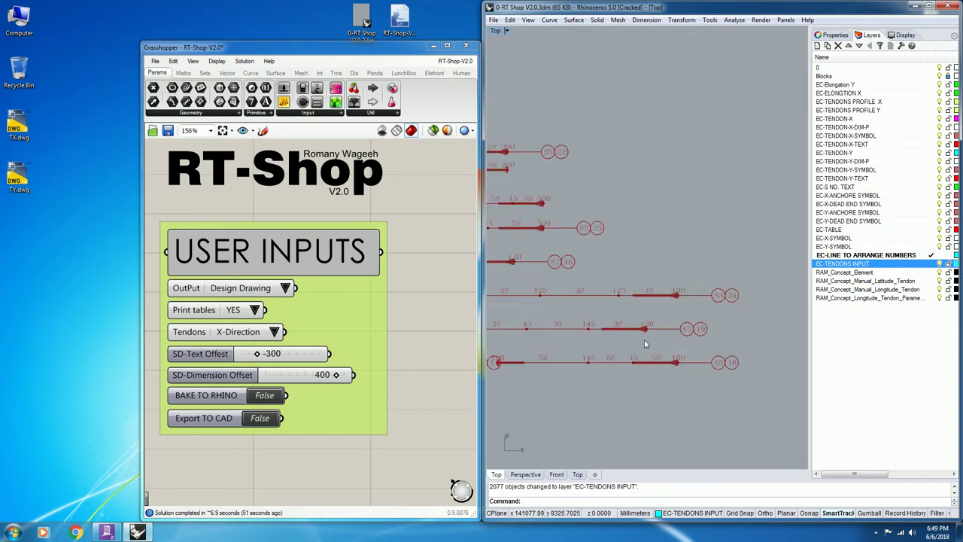
{"action": "scroll", "coordinate": [720, 362], "scroll_direction": "up", "scroll_amount": 6}
{"action": "scroll", "coordinate": [693, 325], "scroll_direction": "down", "scroll_amount": 10}
{"action": "scroll", "coordinate": [604, 302], "scroll_direction": "down", "scroll_amount": 6}
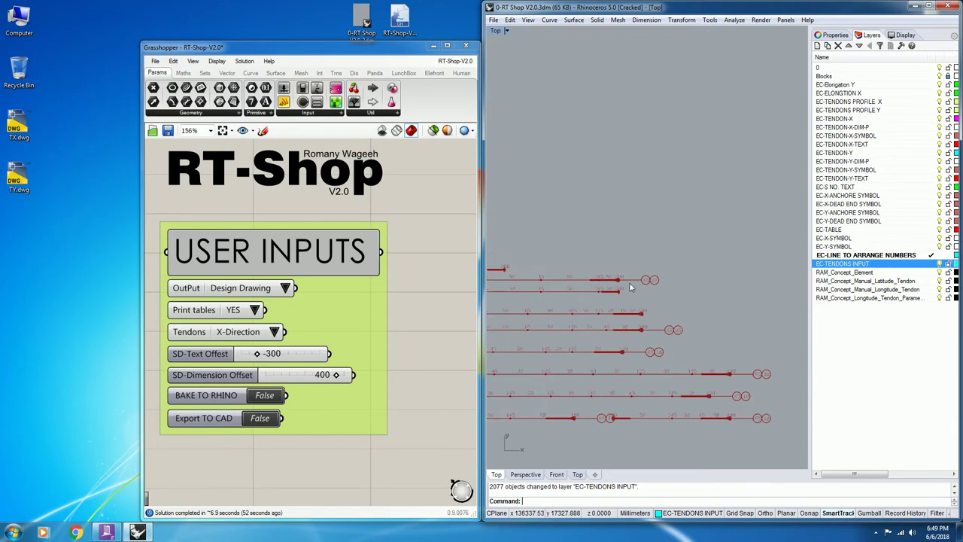
- Examine the tendon numbers and strand labels in the tags along the left-hand side of the tendon layout
{"action": "scroll", "coordinate": [583, 344], "scroll_direction": "up", "scroll_amount": 14}
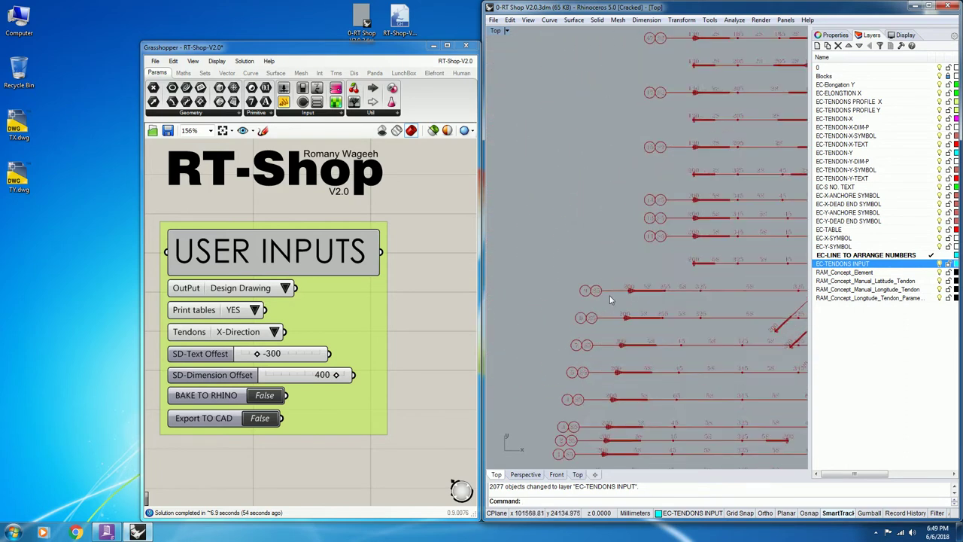
{"action": "scroll", "coordinate": [589, 300], "scroll_direction": "down", "scroll_amount": 3}
{"action": "right_click_drag", "start_coordinate": [593, 278], "coordinate": [601, 235]}
{"action": "right_click_drag", "start_coordinate": [658, 134], "coordinate": [625, 323]}
{"action": "right_click_drag", "start_coordinate": [625, 73], "coordinate": [559, 246]}
{"action": "scroll", "coordinate": [582, 237], "scroll_direction": "up", "scroll_amount": 3}
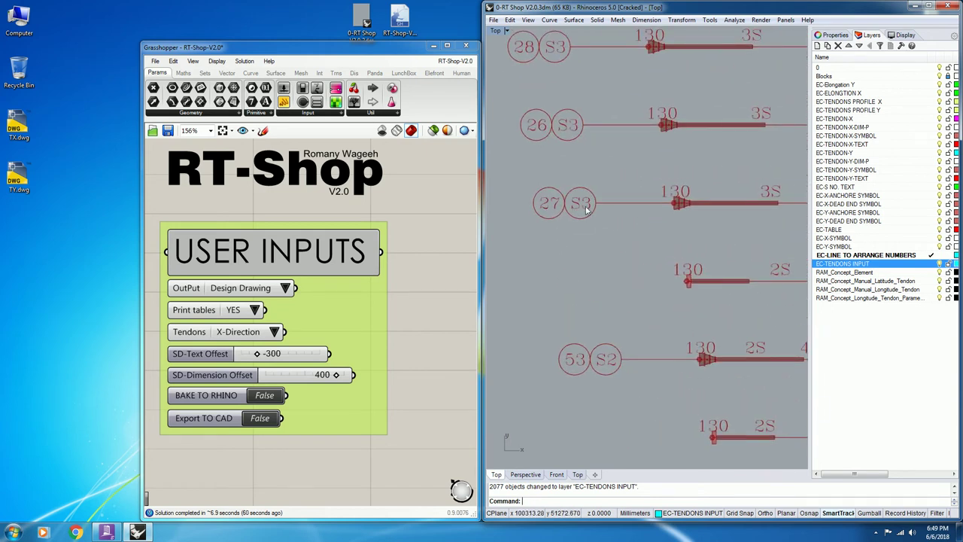
{"action": "scroll", "coordinate": [616, 300], "scroll_direction": "down", "scroll_amount": 10}
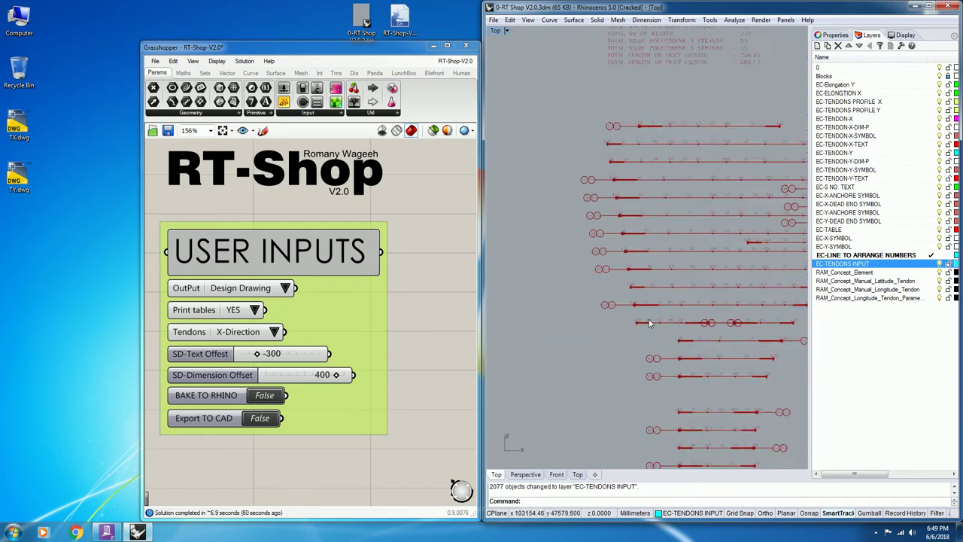
- Start a polyline on the EC-LINE TO ARRANGE NUMBERS layer at the anchor of tendon 18, passing through tendons 19 and 34
{"action": "scroll", "coordinate": [618, 310], "scroll_direction": "up", "scroll_amount": 10}
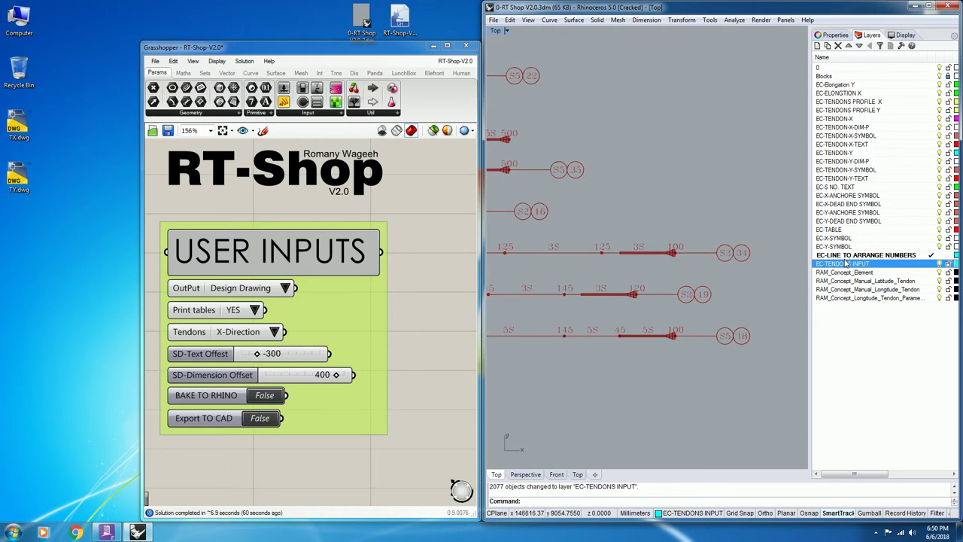
{"action": "left_click", "coordinate": [839, 257]}
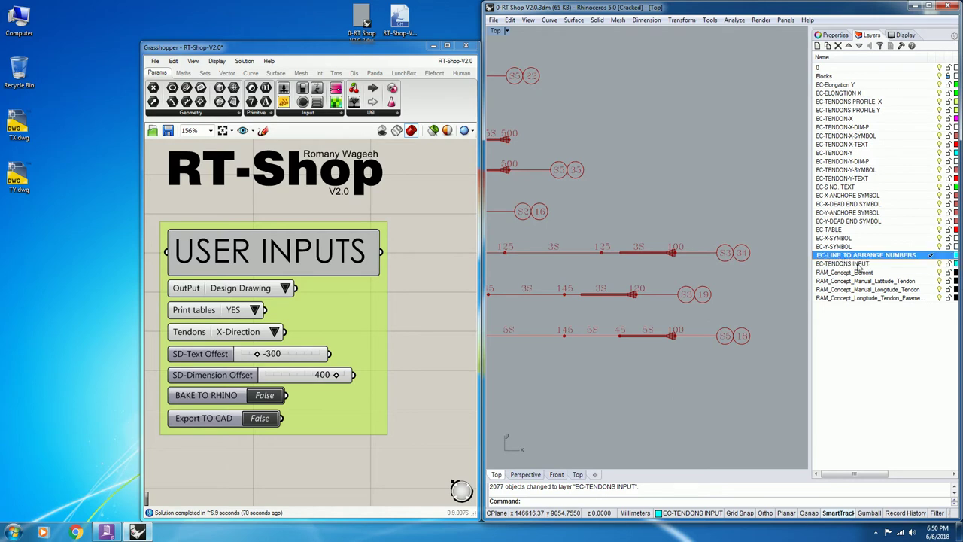
{"action": "type", "text": "Polyline"}
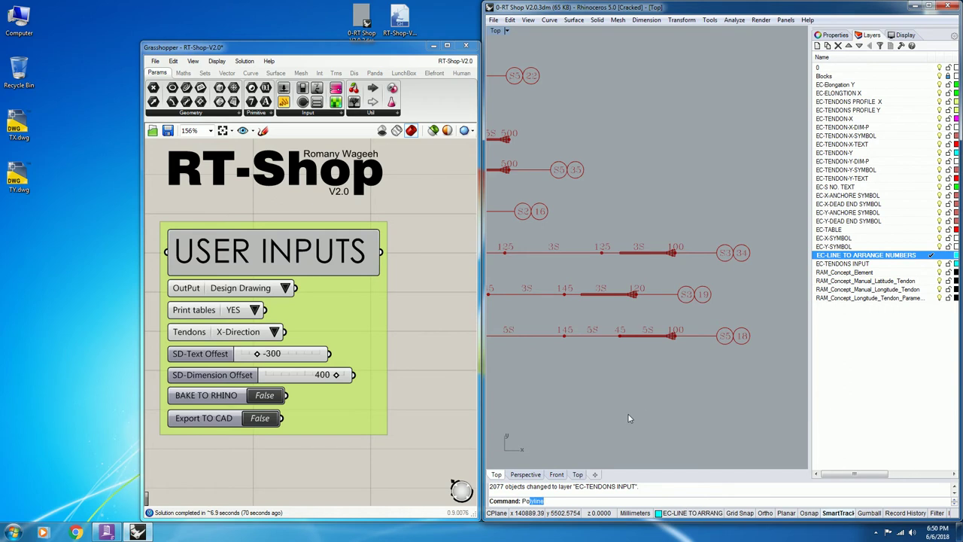
{"action": "key", "text": "Return"}
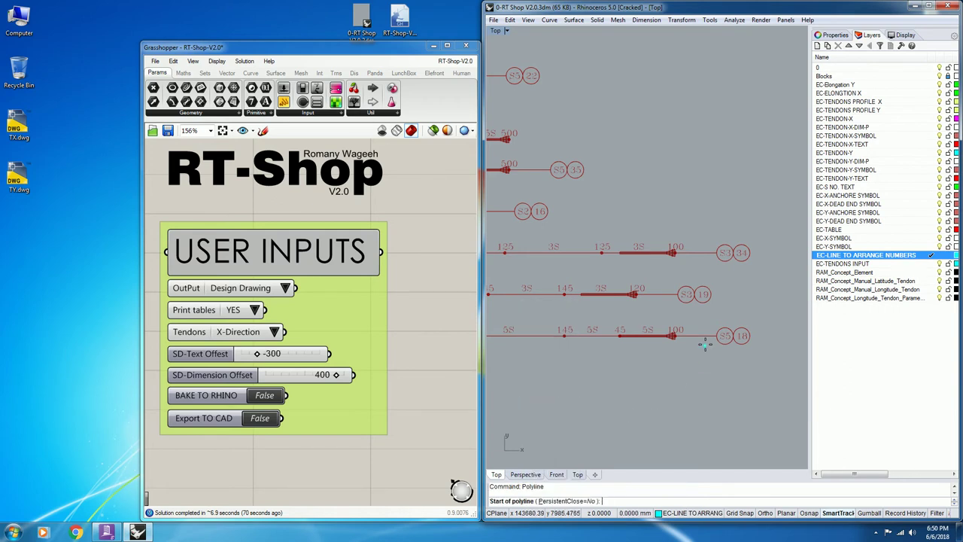
{"action": "scroll", "coordinate": [684, 336], "scroll_direction": "up", "scroll_amount": 3}
{"action": "left_click", "coordinate": [667, 328]}
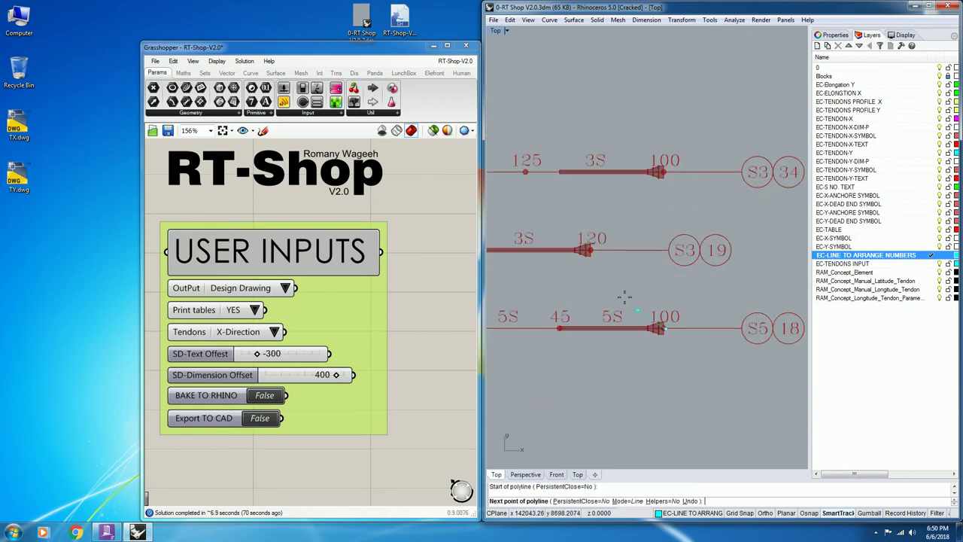
{"action": "left_click", "coordinate": [593, 252]}
{"action": "left_click", "coordinate": [664, 172]}
- Continue the numbering polyline upward through the right-hand anchors of tendons 16, 35 and 22
{"action": "scroll", "coordinate": [692, 278], "scroll_direction": "down", "scroll_amount": 11}
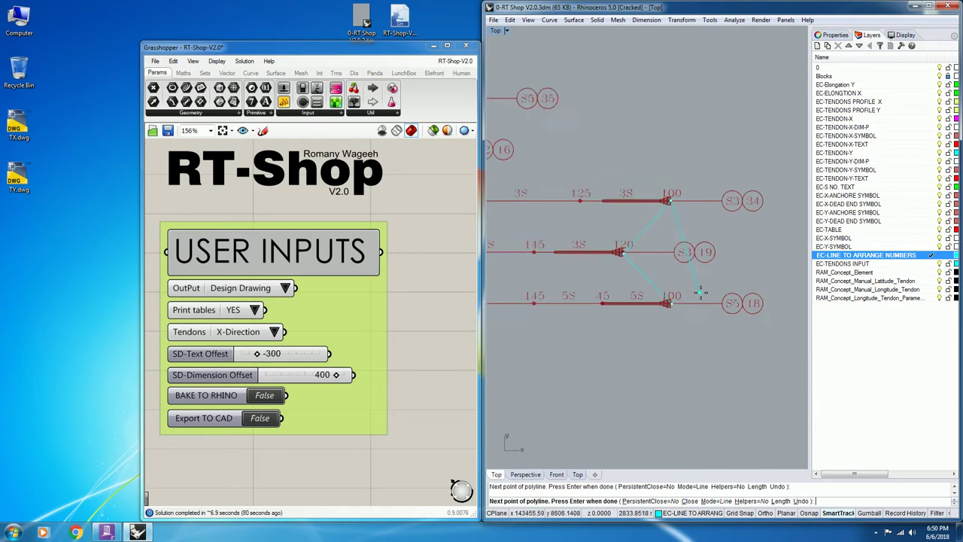
{"action": "scroll", "coordinate": [550, 229], "scroll_direction": "up", "scroll_amount": 4}
{"action": "scroll", "coordinate": [557, 237], "scroll_direction": "up", "scroll_amount": 2}
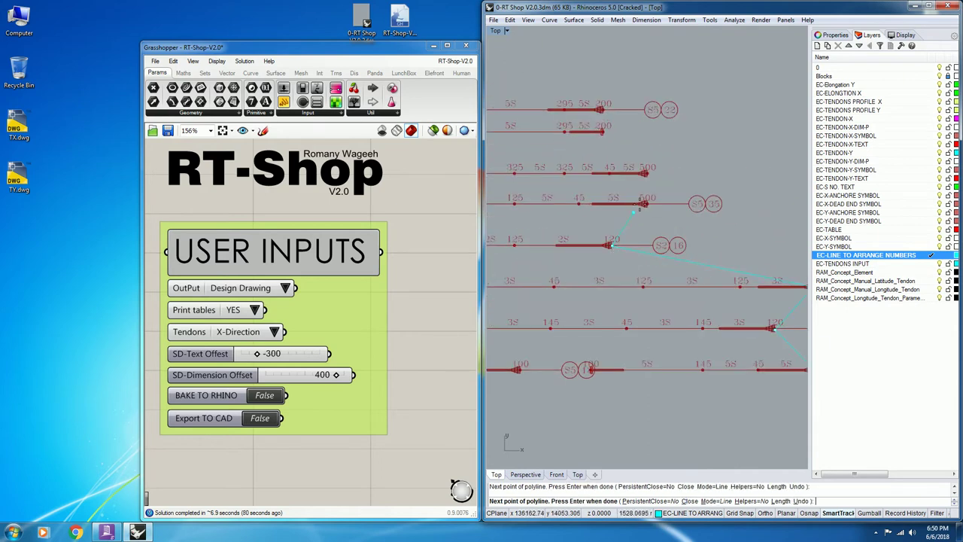
{"action": "left_click", "coordinate": [600, 109]}
{"action": "scroll", "coordinate": [639, 139], "scroll_direction": "down", "scroll_amount": 2}
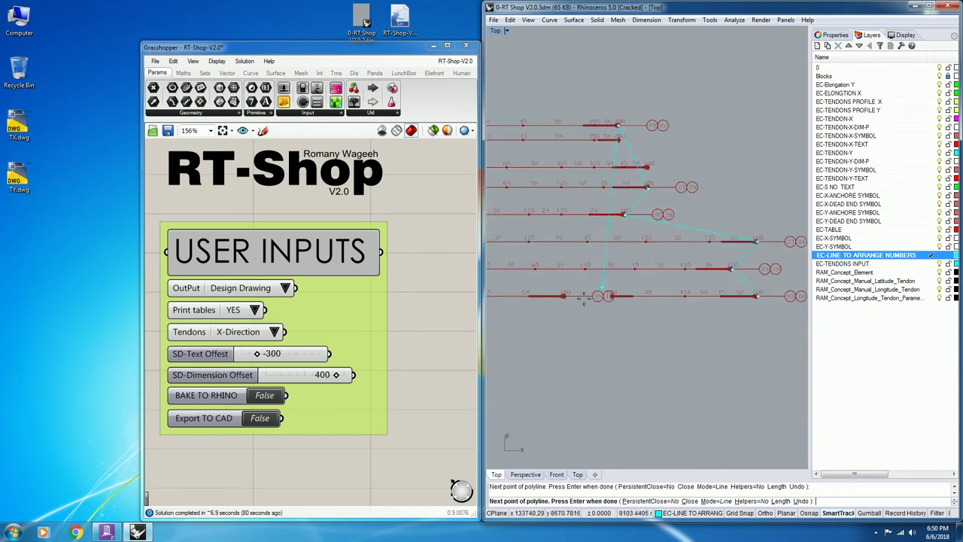
- Route the numbering polyline back to the lowest tendon row, across to the left side, and up the lower and middle tendons' left-hand anchors
{"action": "scroll", "coordinate": [594, 319], "scroll_direction": "down", "scroll_amount": 3}
{"action": "scroll", "coordinate": [564, 323], "scroll_direction": "up", "scroll_amount": 3}
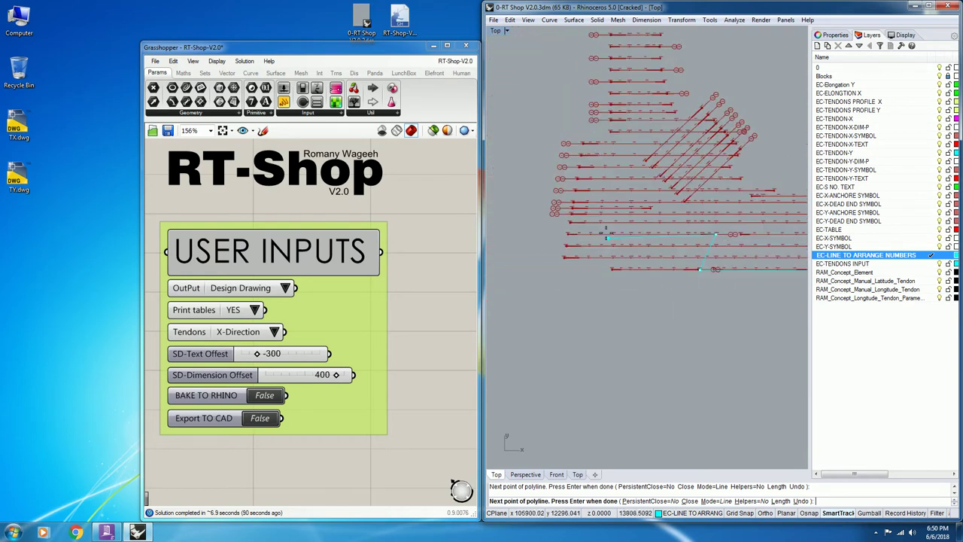
{"action": "scroll", "coordinate": [558, 204], "scroll_direction": "up", "scroll_amount": 2}
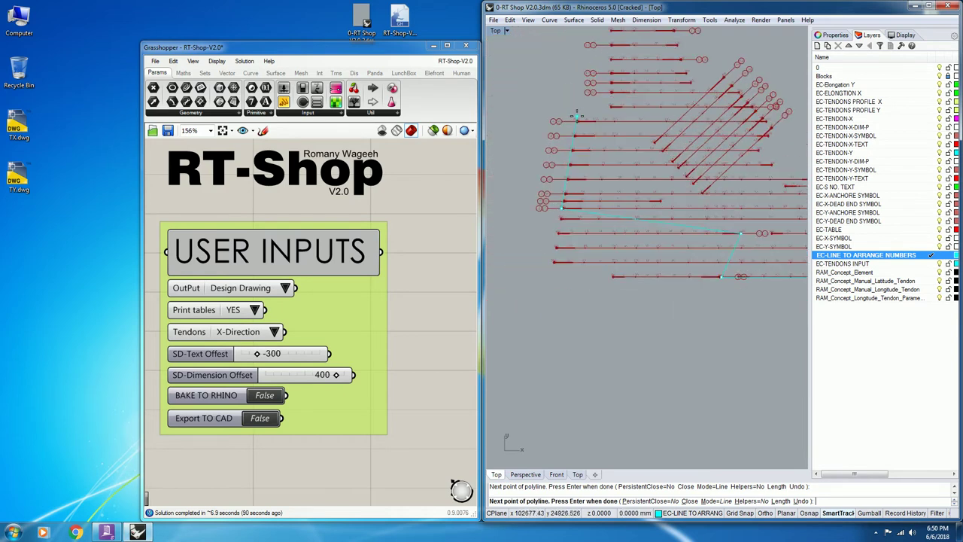
{"action": "scroll", "coordinate": [576, 115], "scroll_direction": "up", "scroll_amount": 1}
{"action": "scroll", "coordinate": [606, 123], "scroll_direction": "down", "scroll_amount": 2}
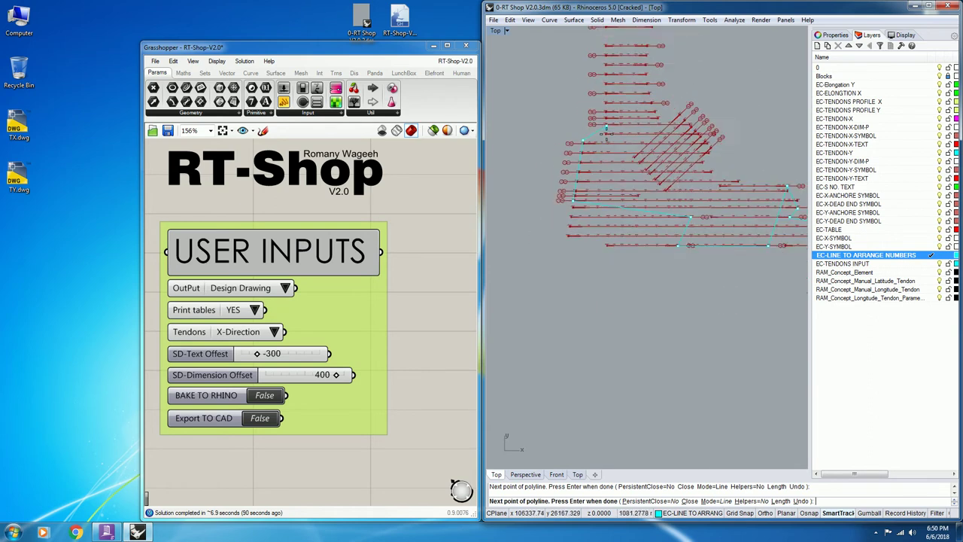
{"action": "scroll", "coordinate": [590, 64], "scroll_direction": "up", "scroll_amount": 2}
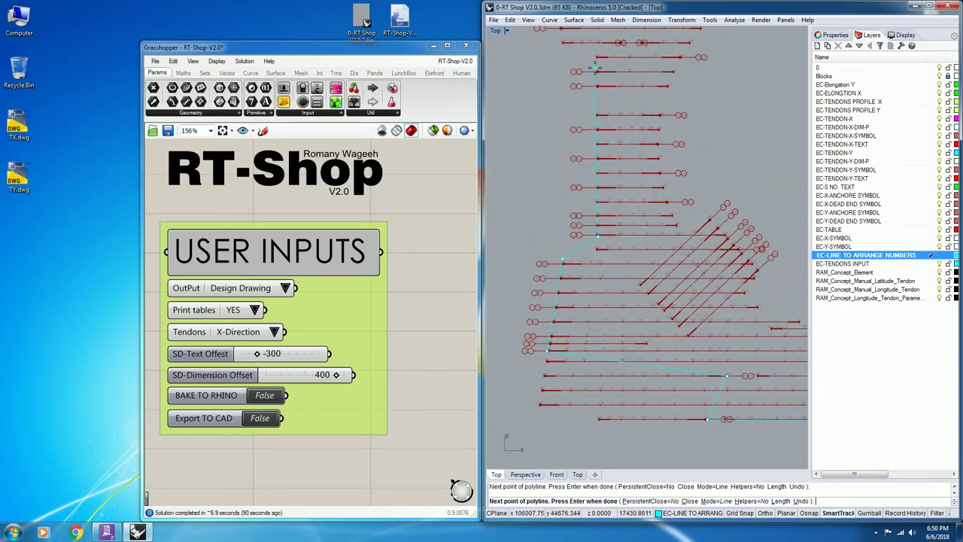
- Carry the numbering polyline up the upper tendons' left-hand anchors and across to the right-hand end of the topmost tendons
{"action": "scroll", "coordinate": [607, 146], "scroll_direction": "down", "scroll_amount": 3}
{"action": "scroll", "coordinate": [602, 69], "scroll_direction": "up", "scroll_amount": 3}
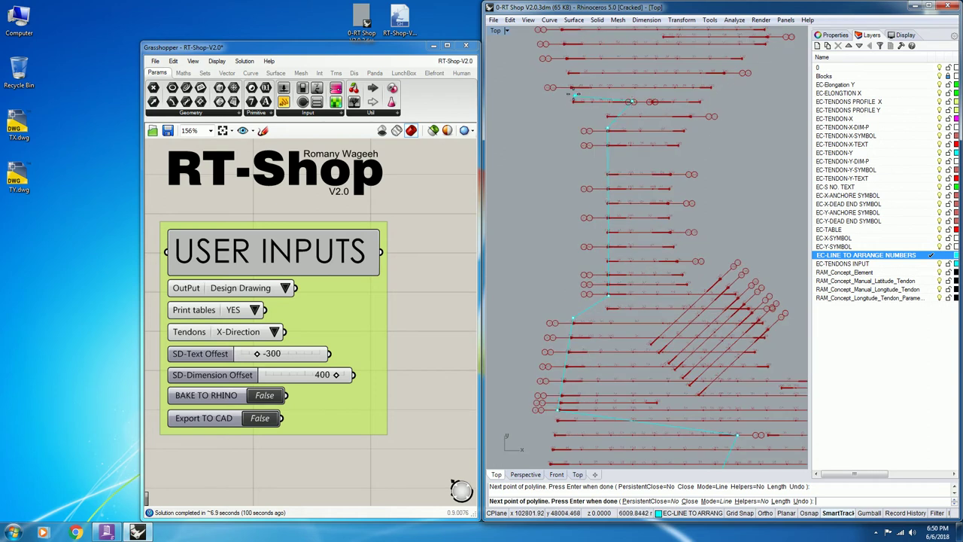
{"action": "scroll", "coordinate": [572, 88], "scroll_direction": "down", "scroll_amount": 2}
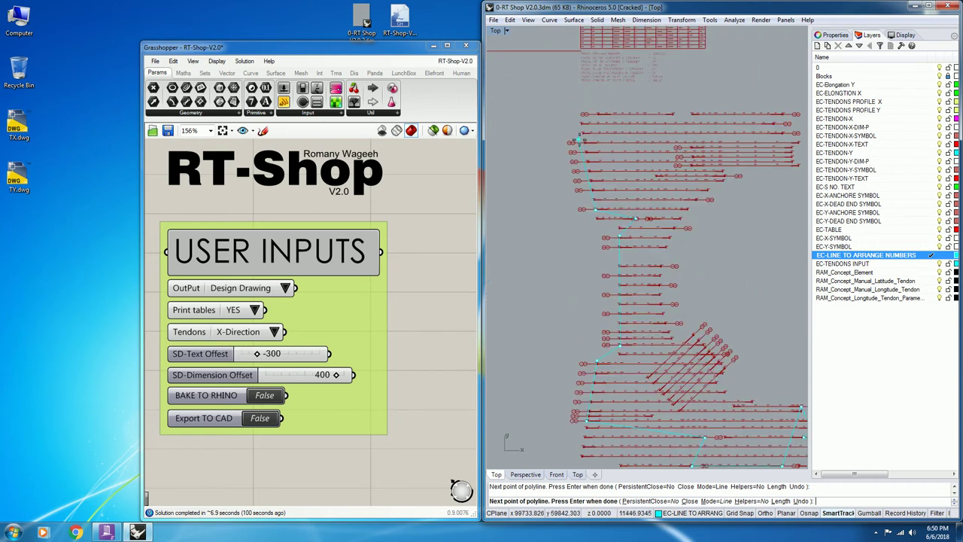
{"action": "scroll", "coordinate": [598, 113], "scroll_direction": "up", "scroll_amount": 5}
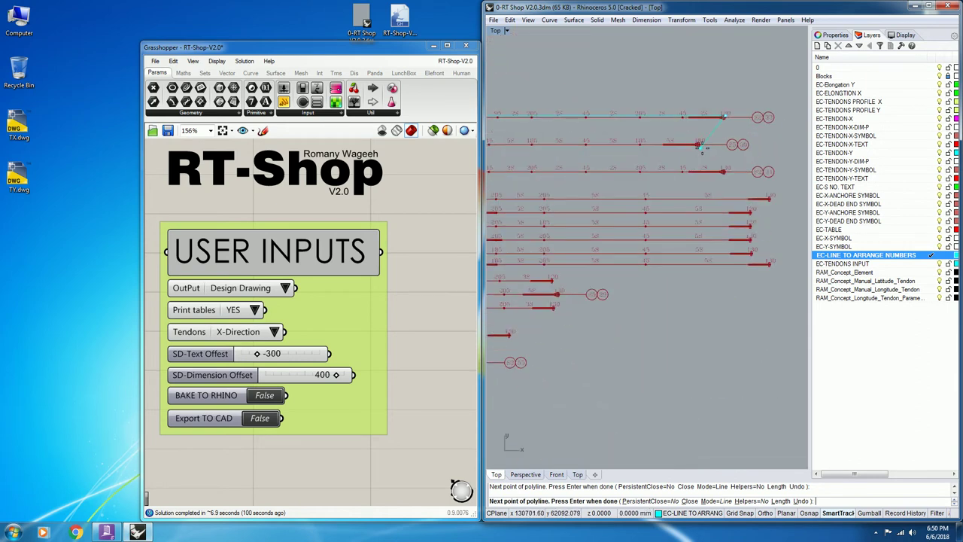
- Bring the numbering polyline down the upper block through the anchors of tendons 38, 24, 23, 29 and 55
{"action": "scroll", "coordinate": [725, 170], "scroll_direction": "down", "scroll_amount": 3}
{"action": "scroll", "coordinate": [645, 161], "scroll_direction": "up", "scroll_amount": 6}
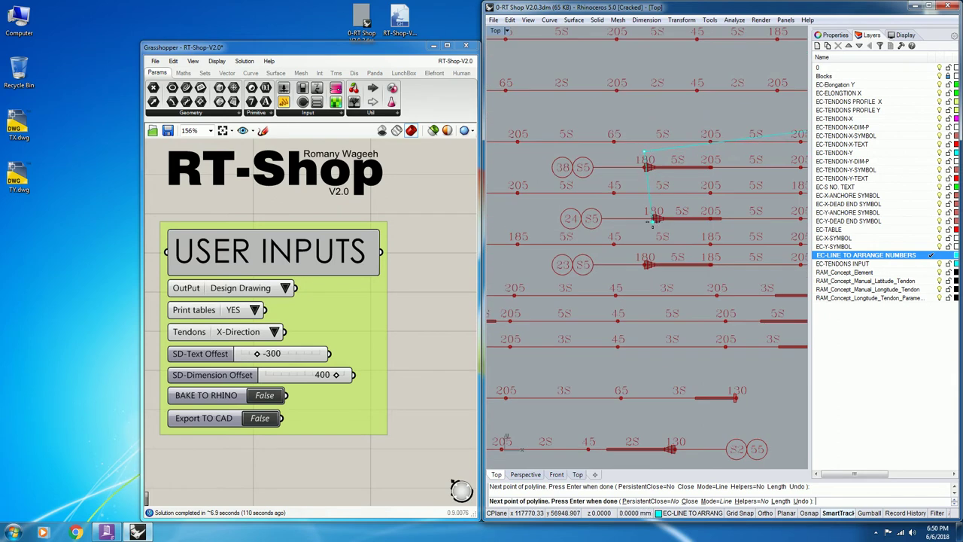
{"action": "scroll", "coordinate": [630, 208], "scroll_direction": "down", "scroll_amount": 4}
{"action": "scroll", "coordinate": [732, 239], "scroll_direction": "up", "scroll_amount": 3}
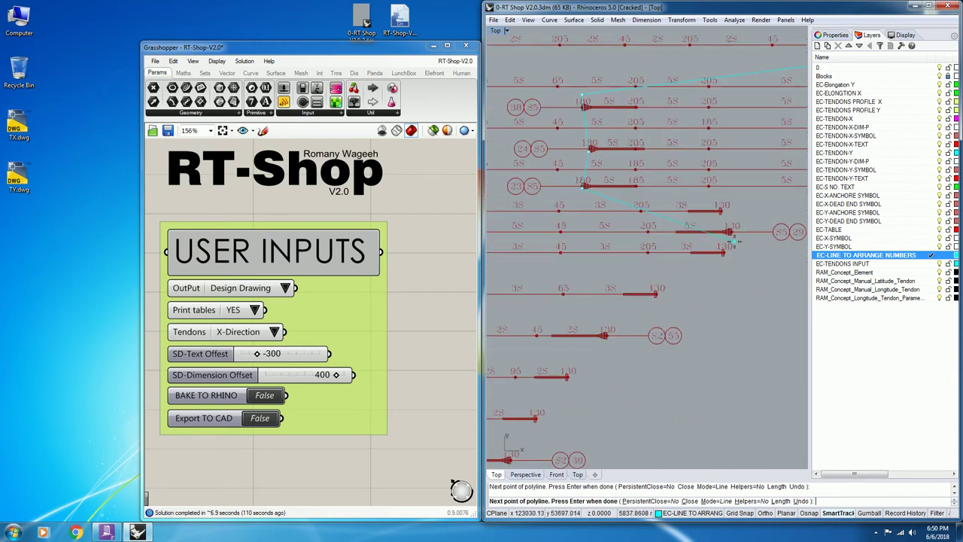
{"action": "scroll", "coordinate": [702, 157], "scroll_direction": "down", "scroll_amount": 3}
{"action": "scroll", "coordinate": [664, 260], "scroll_direction": "up", "scroll_amount": 2}
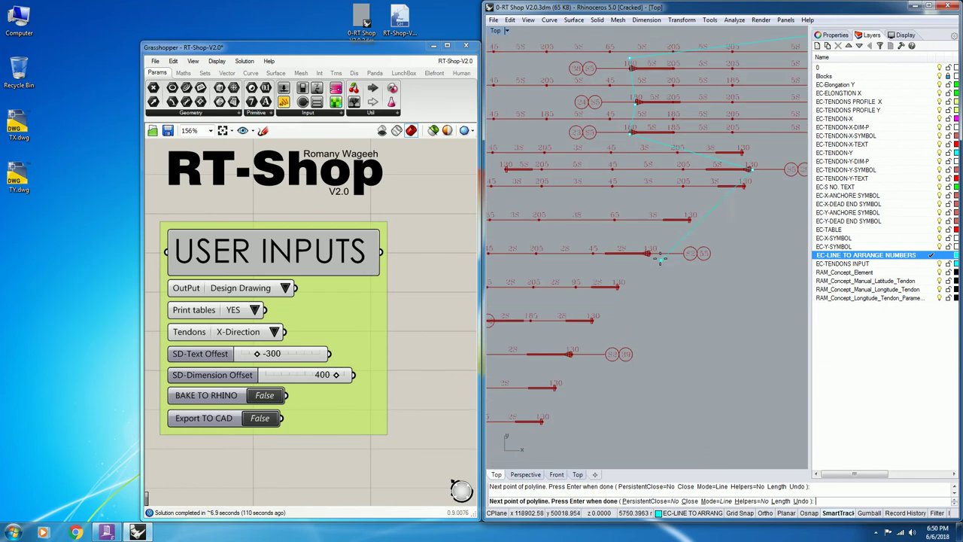
- Extend the numbering polyline down the right-hand anchors of the narrow middle block, towards the diagonal tendons
{"action": "scroll", "coordinate": [721, 210], "scroll_direction": "down", "scroll_amount": 3}
{"action": "scroll", "coordinate": [621, 245], "scroll_direction": "up", "scroll_amount": 2}
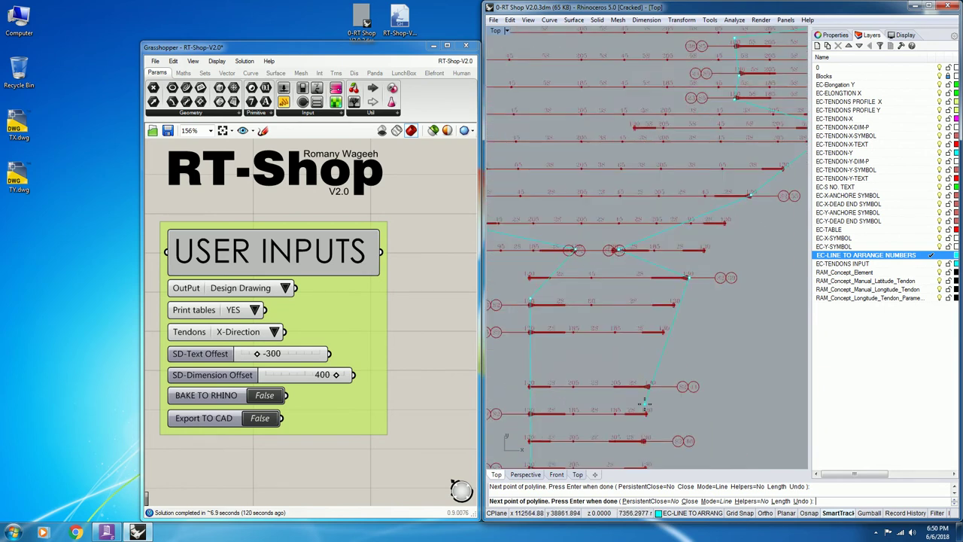
{"action": "scroll", "coordinate": [647, 386], "scroll_direction": "down", "scroll_amount": 3}
{"action": "scroll", "coordinate": [629, 325], "scroll_direction": "up", "scroll_amount": 3}
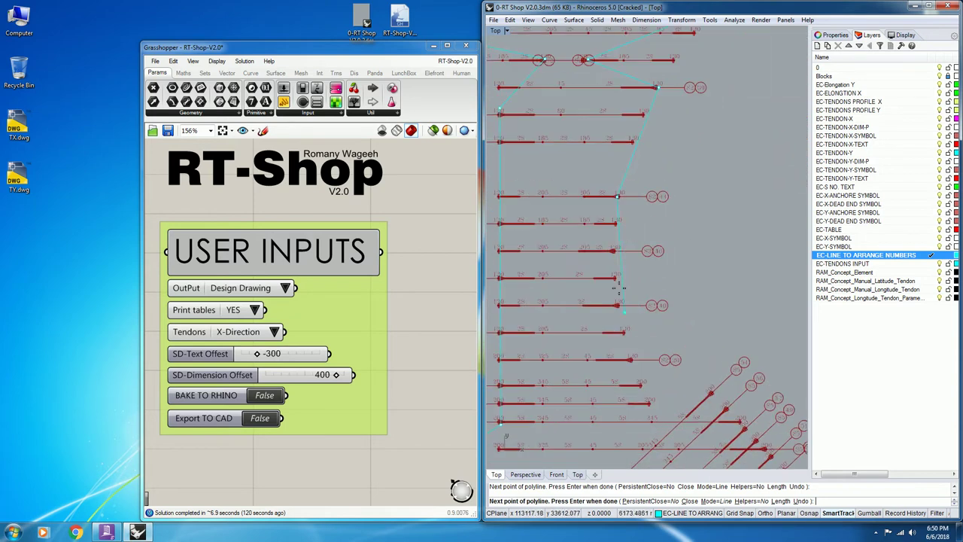
{"action": "scroll", "coordinate": [632, 358], "scroll_direction": "up", "scroll_amount": 2}
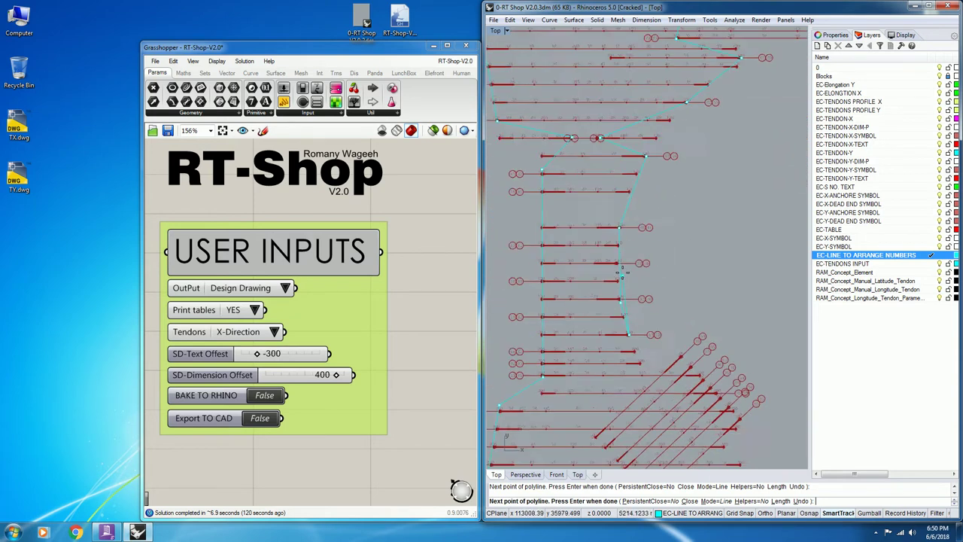
{"action": "scroll", "coordinate": [662, 309], "scroll_direction": "down", "scroll_amount": 2}
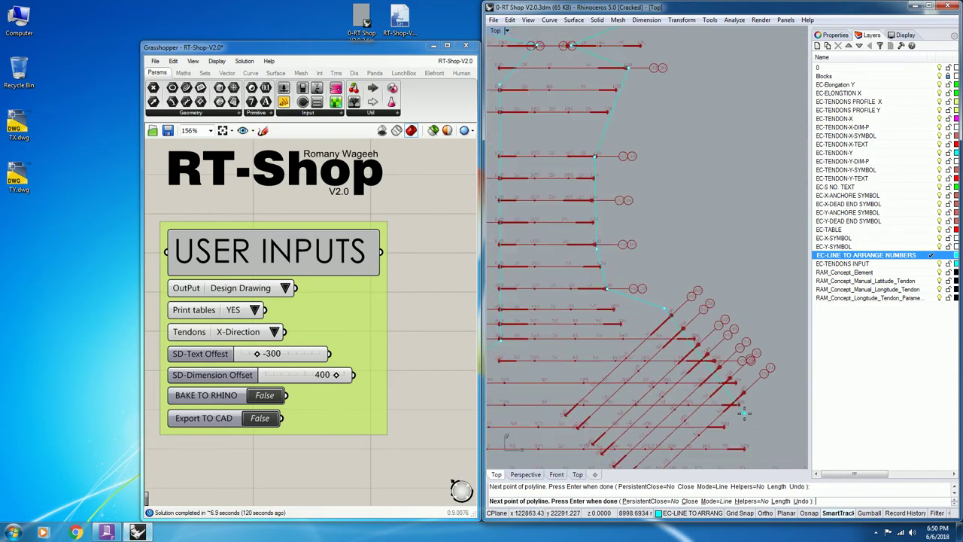
- Pass the numbering polyline along the diagonal tendons' anchors and finish it at the last of them
{"action": "scroll", "coordinate": [584, 221], "scroll_direction": "down", "scroll_amount": 4}
{"action": "scroll", "coordinate": [715, 331], "scroll_direction": "up", "scroll_amount": 4}
{"action": "scroll", "coordinate": [626, 225], "scroll_direction": "down", "scroll_amount": 5}
{"action": "scroll", "coordinate": [700, 301], "scroll_direction": "up", "scroll_amount": 10}
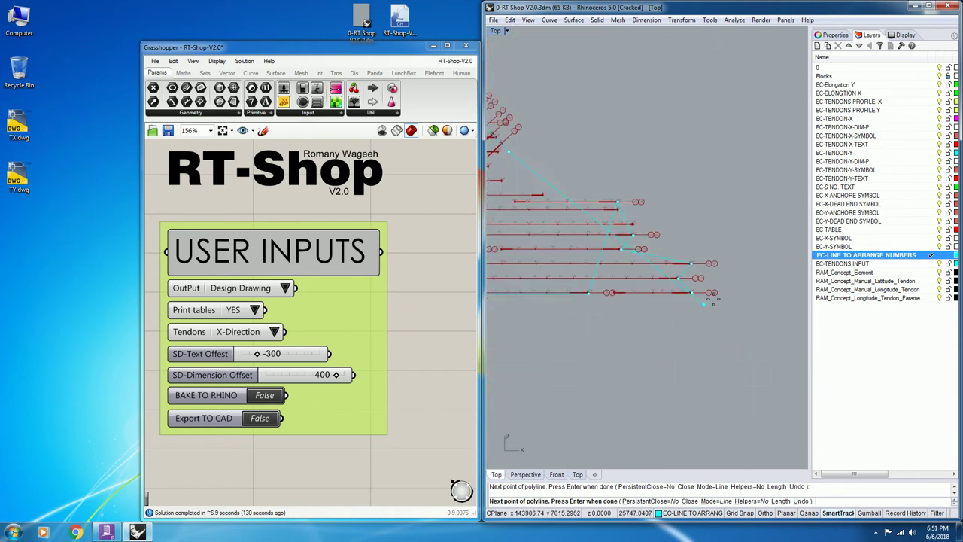
{"action": "scroll", "coordinate": [697, 311], "scroll_direction": "up", "scroll_amount": 2}
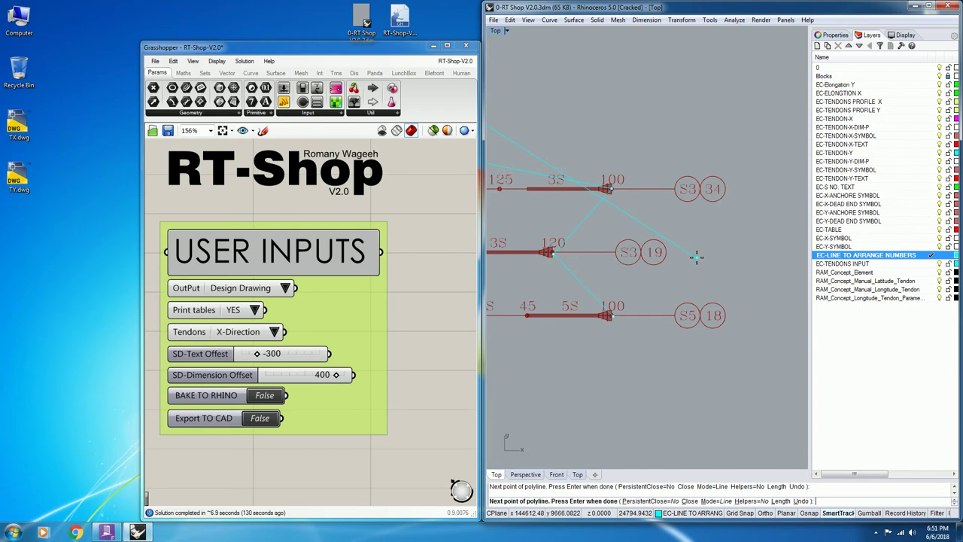
{"action": "scroll", "coordinate": [696, 257], "scroll_direction": "down", "scroll_amount": 2}
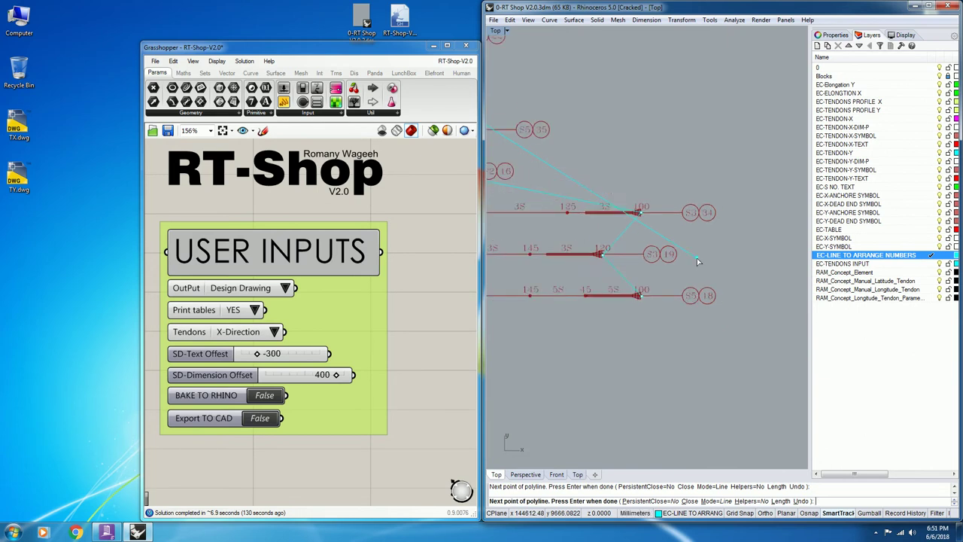
{"action": "key", "text": "Return"}
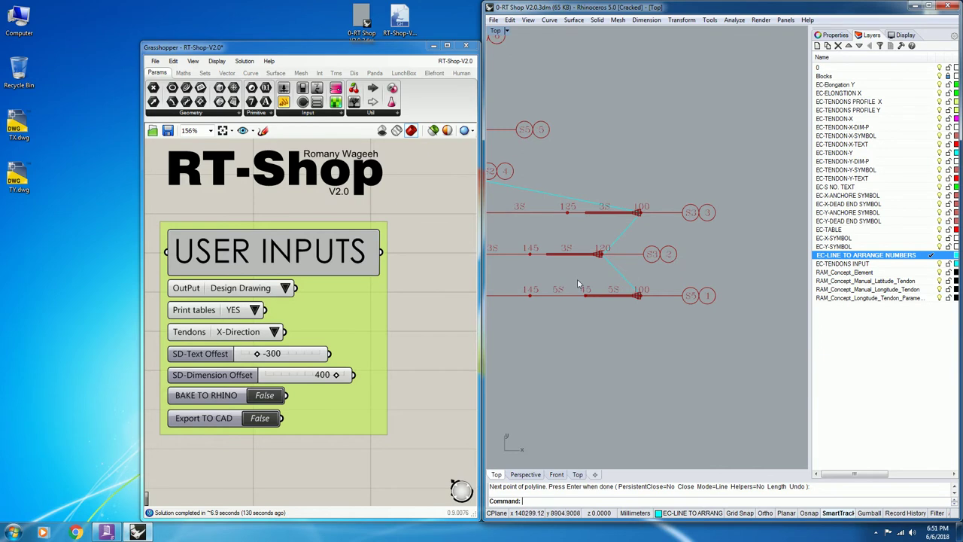
{"action": "scroll", "coordinate": [609, 261], "scroll_direction": "down", "scroll_amount": 3}
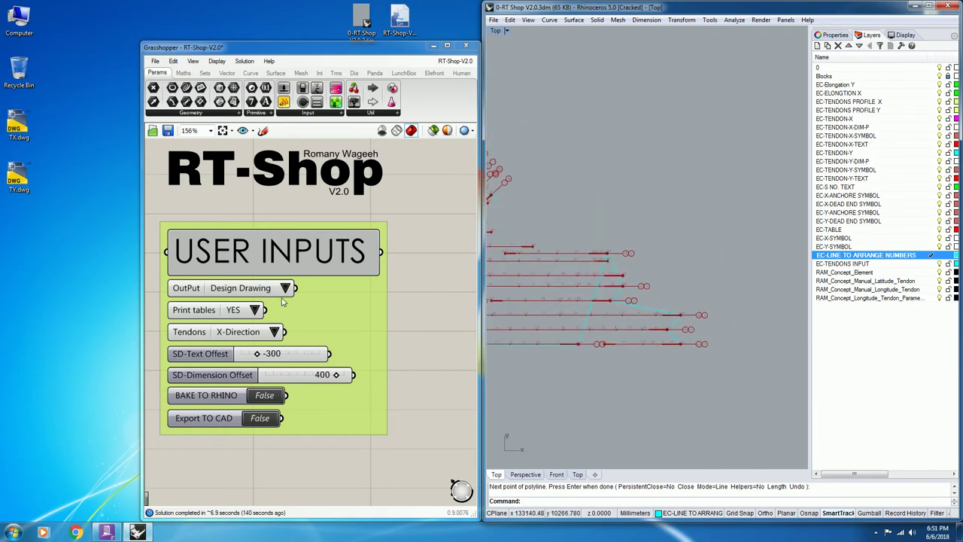
- Export the X-direction drawing to CAD as TX-DD in a new Tendons-Output folder and open the file in AutoCAD
{"action": "left_click", "coordinate": [266, 419]}
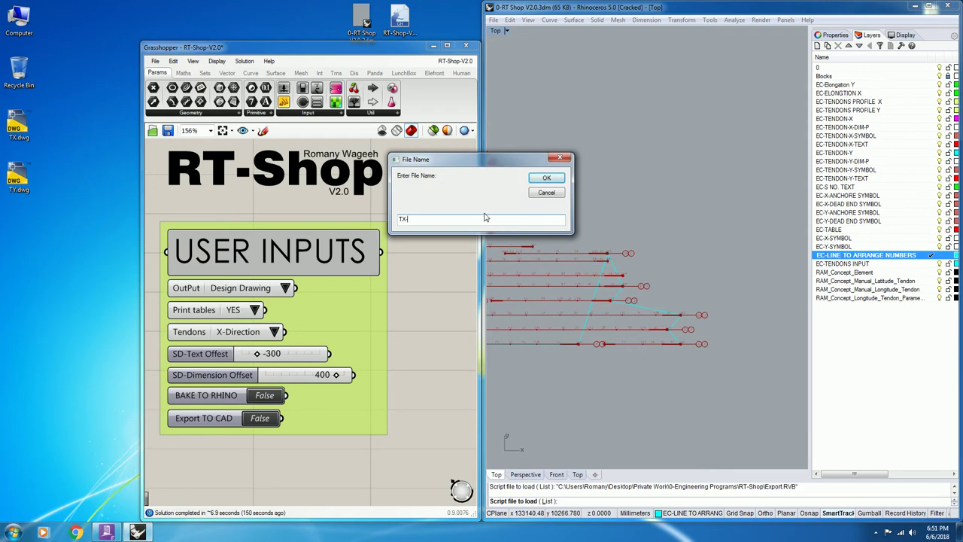
{"action": "left_click", "coordinate": [557, 181]}
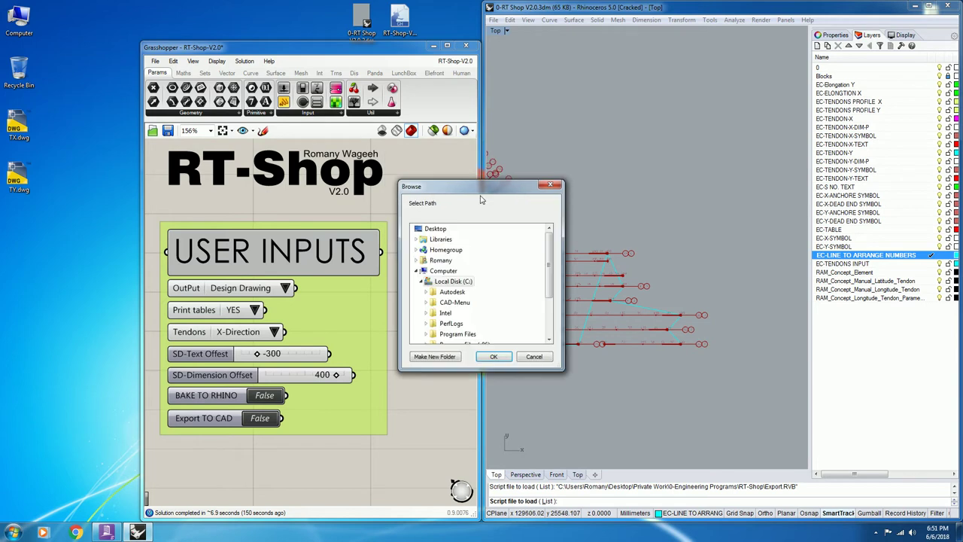
{"action": "left_click", "coordinate": [439, 357]}
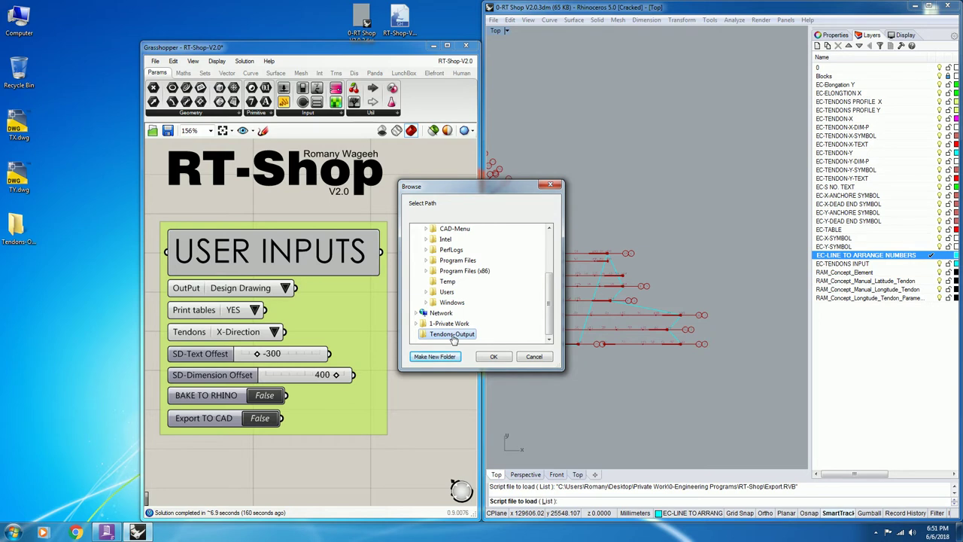
{"action": "key", "text": "Return"}
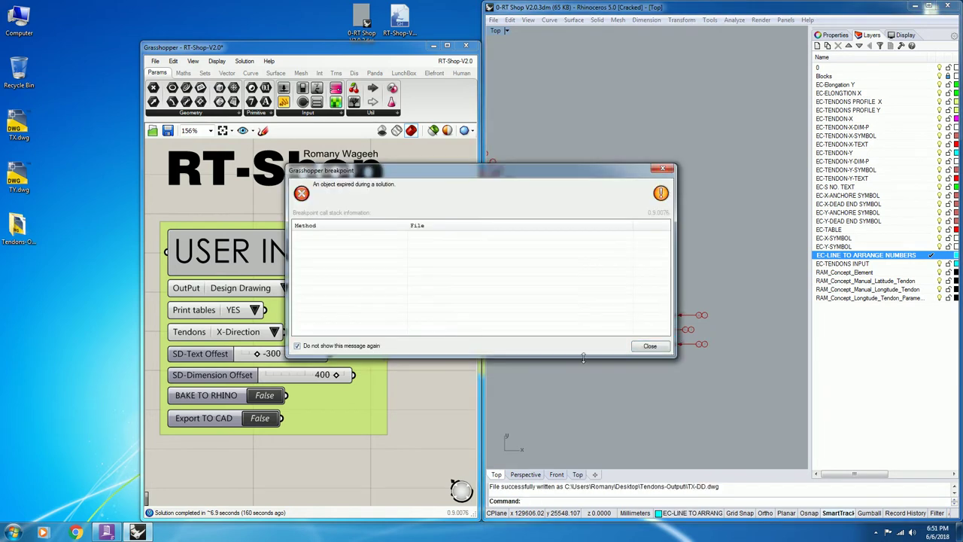
{"action": "left_click", "coordinate": [654, 347]}
{"action": "left_click", "coordinate": [500, 295]}
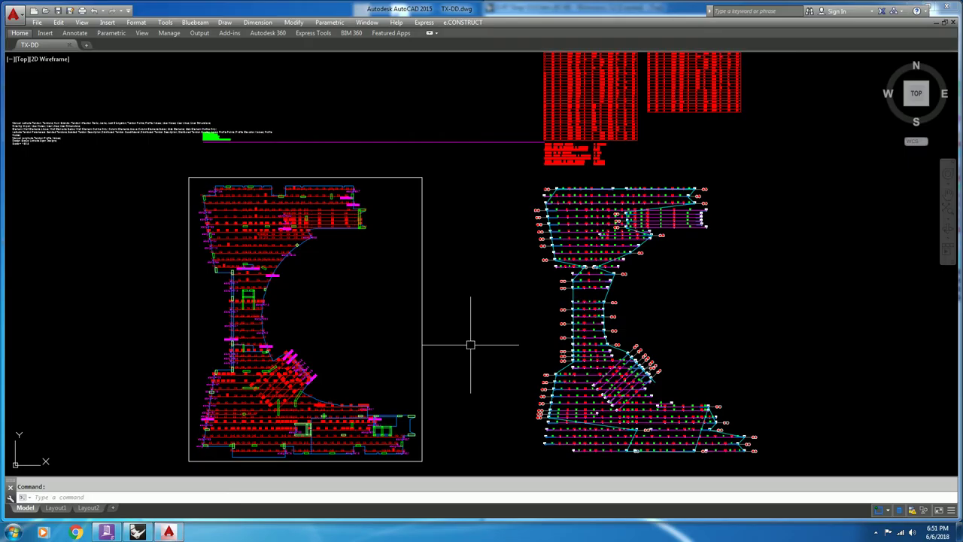
- Delete the numbering polyline from the exported tendon plan and regenerate the drawing
{"action": "scroll", "coordinate": [490, 273], "scroll_direction": "up", "scroll_amount": 3}
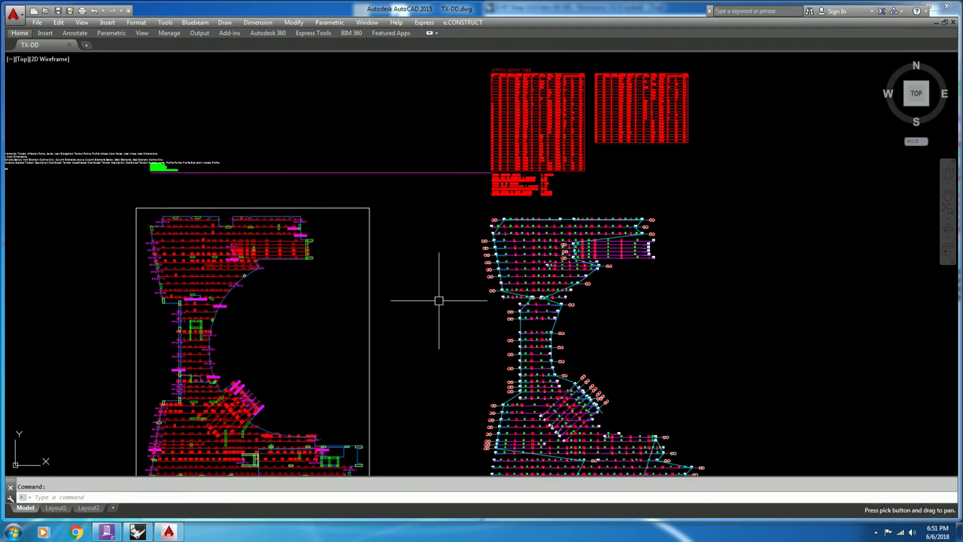
{"action": "scroll", "coordinate": [501, 270], "scroll_direction": "up", "scroll_amount": 4}
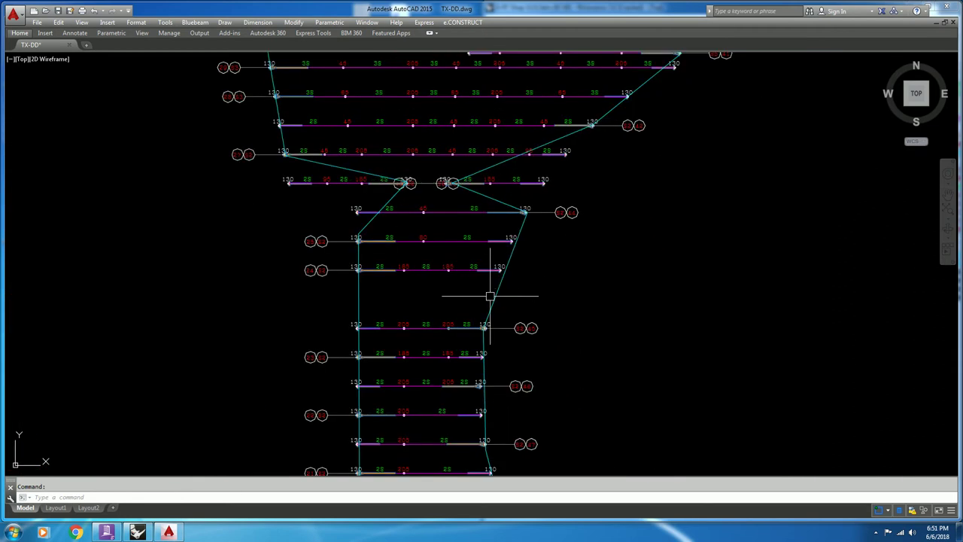
{"action": "left_click", "coordinate": [495, 295]}
{"action": "key", "text": "Delete"}
{"action": "scroll", "coordinate": [495, 295], "scroll_direction": "down", "scroll_amount": 5}
{"action": "scroll", "coordinate": [563, 260], "scroll_direction": "up", "scroll_amount": 10}
{"action": "key", "text": "Escape"}
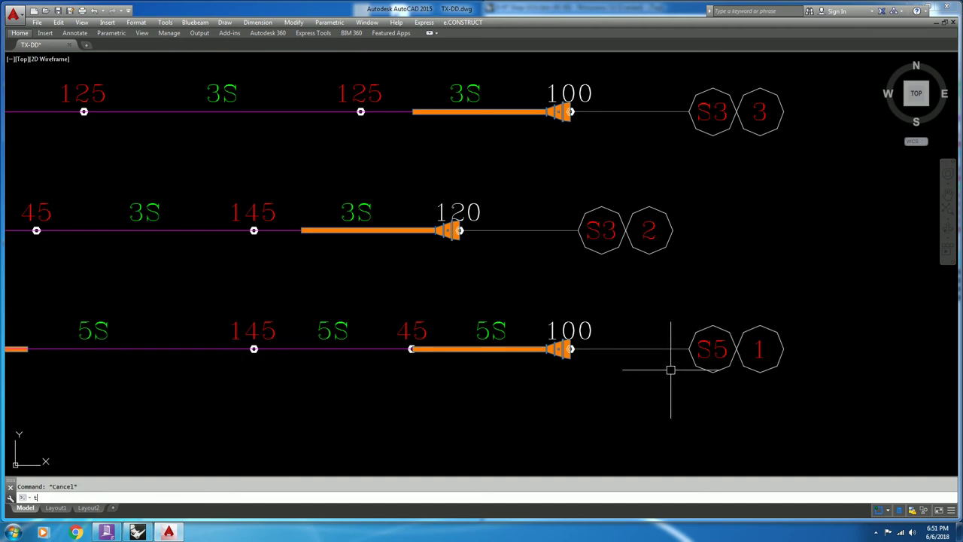
- Examine the number tags of the lowest tendons, from tendon 1 up to tendon 6
{"action": "scroll", "coordinate": [670, 368], "scroll_direction": "down", "scroll_amount": 5}
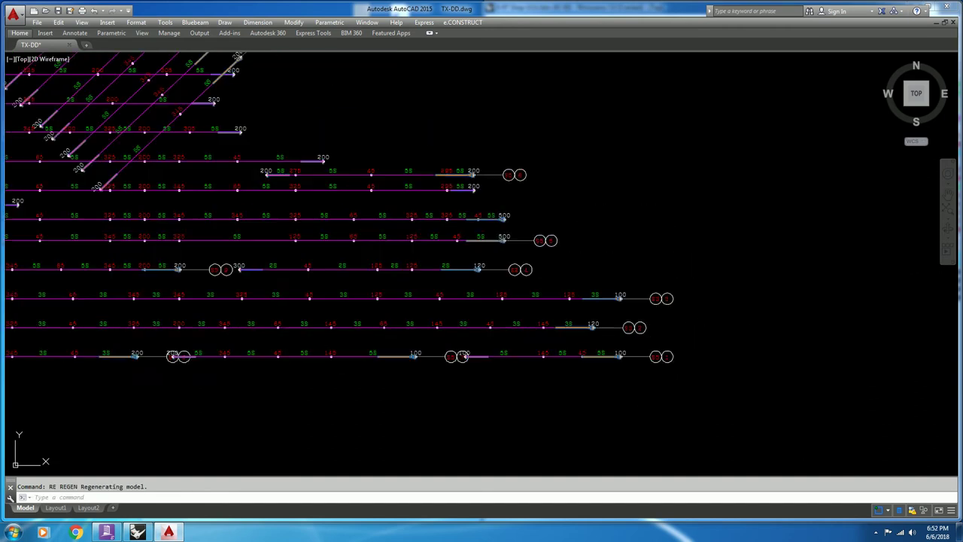
{"action": "scroll", "coordinate": [546, 365], "scroll_direction": "up", "scroll_amount": 4}
{"action": "left_click", "coordinate": [488, 343]}
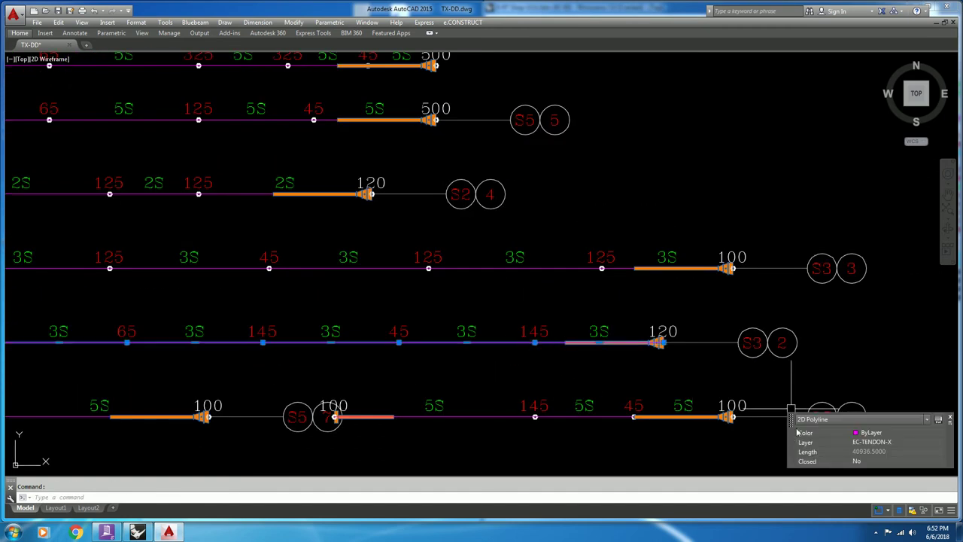
{"action": "key", "text": "Escape"}
{"action": "scroll", "coordinate": [456, 301], "scroll_direction": "down", "scroll_amount": 5}
{"action": "scroll", "coordinate": [541, 275], "scroll_direction": "up", "scroll_amount": 5}
{"action": "left_click", "coordinate": [531, 260]}
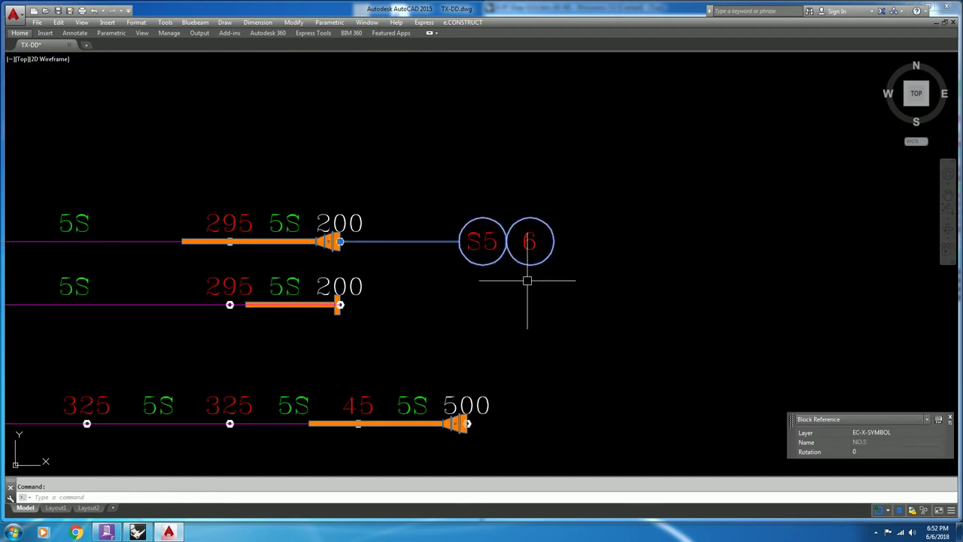
{"action": "left_click", "coordinate": [490, 248]}
{"action": "key", "text": "Escape"}
- Examine the number tags of the diagonal tendons from 49 upwards and how they align with their anchors
{"action": "scroll", "coordinate": [522, 256], "scroll_direction": "down", "scroll_amount": 3}
{"action": "middle_click_drag", "start_coordinate": [512, 262], "coordinate": [572, 273]}
{"action": "middle_click_drag", "start_coordinate": [352, 245], "coordinate": [629, 351]}
{"action": "scroll", "coordinate": [512, 167], "scroll_direction": "up", "scroll_amount": 2}
{"action": "middle_click_drag", "start_coordinate": [512, 167], "coordinate": [549, 271]}
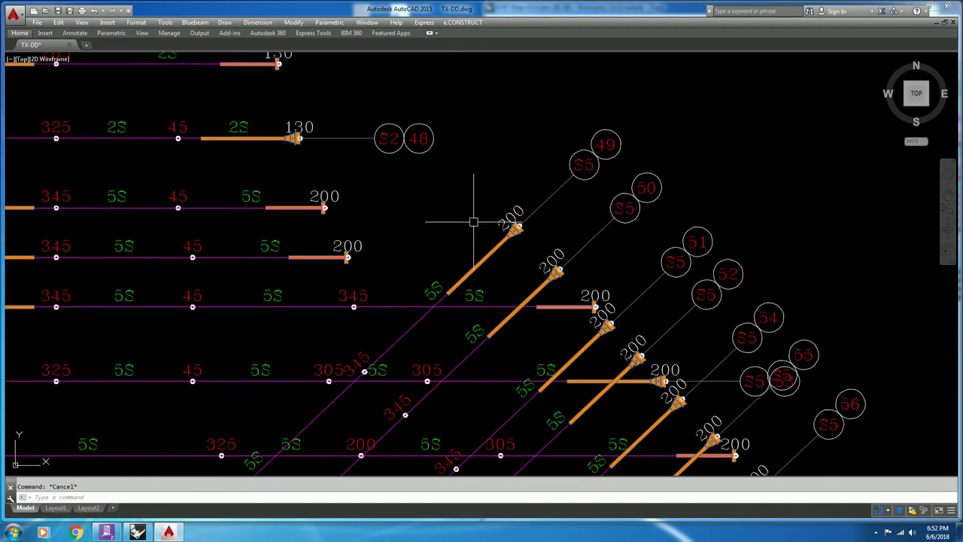
{"action": "scroll", "coordinate": [474, 223], "scroll_direction": "up", "scroll_amount": 2}
{"action": "left_click", "coordinate": [550, 208]}
{"action": "key", "text": "Escape"}
{"action": "scroll", "coordinate": [550, 208], "scroll_direction": "down", "scroll_amount": 3}
{"action": "middle_click_drag", "start_coordinate": [520, 235], "coordinate": [571, 332]}
{"action": "scroll", "coordinate": [655, 262], "scroll_direction": "up", "scroll_amount": 2}
{"action": "left_click", "coordinate": [709, 230]}
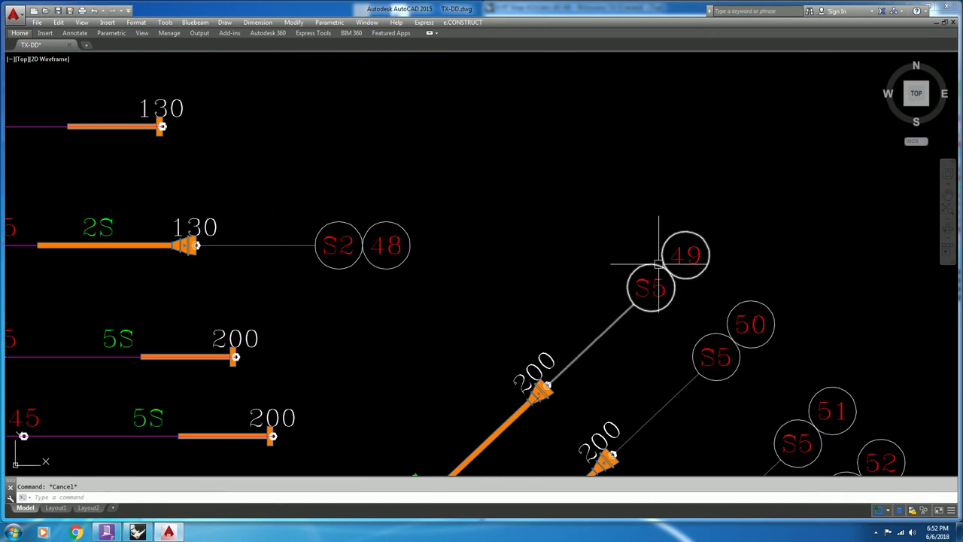
{"action": "left_click", "coordinate": [623, 275]}
{"action": "key", "text": "Escape"}
- Review the numbering past the diagonal tendons and along the bottom rows of the plan
{"action": "scroll", "coordinate": [624, 275], "scroll_direction": "down", "scroll_amount": 4}
{"action": "middle_click_drag", "start_coordinate": [446, 250], "coordinate": [433, 113]}
{"action": "middle_click_drag", "start_coordinate": [680, 288], "coordinate": [406, 208]}
{"action": "scroll", "coordinate": [667, 334], "scroll_direction": "up", "scroll_amount": 3}
{"action": "mouse_move", "coordinate": [590, 293]}
{"action": "middle_mouse_down"}
{"action": "mouse_move", "coordinate": [643, 402]}
{"action": "mouse_move", "coordinate": [605, 347]}
{"action": "mouse_move", "coordinate": [654, 410]}
{"action": "middle_mouse_up"}
{"action": "mouse_move", "coordinate": [474, 307]}
{"action": "middle_mouse_down"}
{"action": "mouse_move", "coordinate": [535, 369]}
{"action": "mouse_move", "coordinate": [588, 461]}
{"action": "middle_mouse_up"}
{"action": "scroll", "coordinate": [434, 288], "scroll_direction": "down", "scroll_amount": 3}
{"action": "middle_click_drag", "start_coordinate": [447, 294], "coordinate": [525, 198]}
{"action": "scroll", "coordinate": [542, 273], "scroll_direction": "up", "scroll_amount": 4}
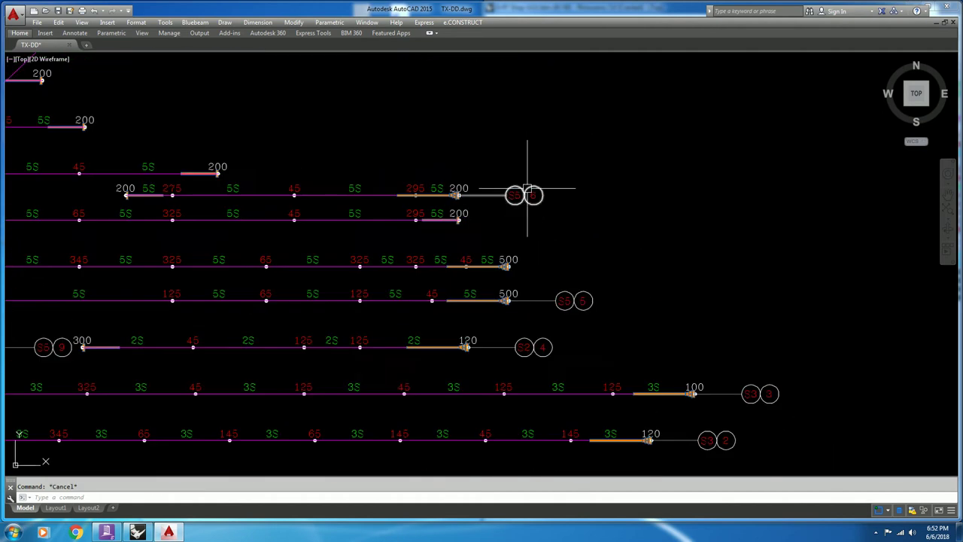
{"action": "mouse_move", "coordinate": [441, 494]}
{"action": "middle_mouse_down"}
{"action": "mouse_move", "coordinate": [459, 308]}
{"action": "mouse_move", "coordinate": [200, 376]}
{"action": "middle_mouse_up"}
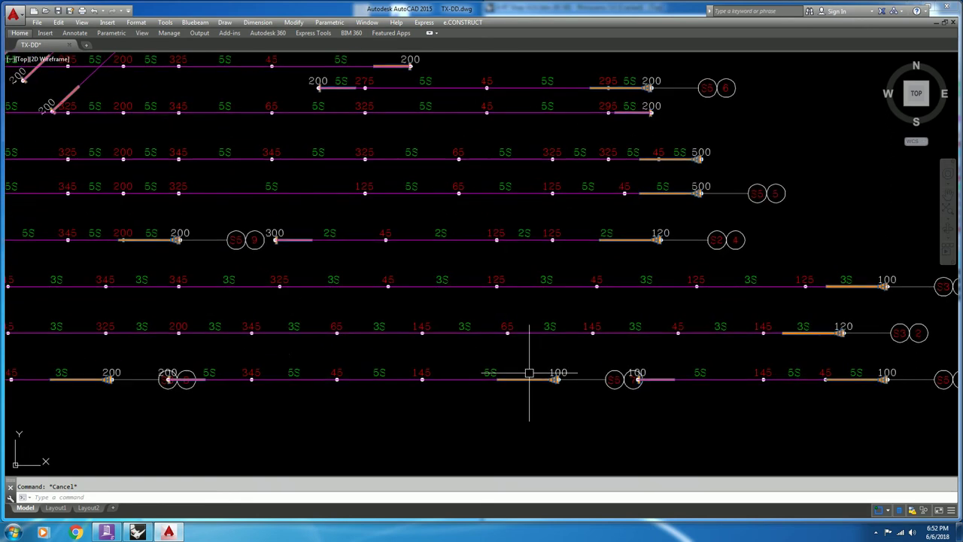
{"action": "scroll", "coordinate": [200, 376], "scroll_direction": "up", "scroll_amount": 4}
{"action": "scroll", "coordinate": [225, 360], "scroll_direction": "down", "scroll_amount": 2}
{"action": "scroll", "coordinate": [266, 235], "scroll_direction": "down", "scroll_amount": 2}
{"action": "middle_click_drag", "start_coordinate": [352, 268], "coordinate": [653, 310]}
{"action": "middle_click_drag", "start_coordinate": [396, 293], "coordinate": [405, 358]}
- Examine the cutting length table above the plan, from its heading through its lower rows
{"action": "scroll", "coordinate": [405, 359], "scroll_direction": "down", "scroll_amount": 2}
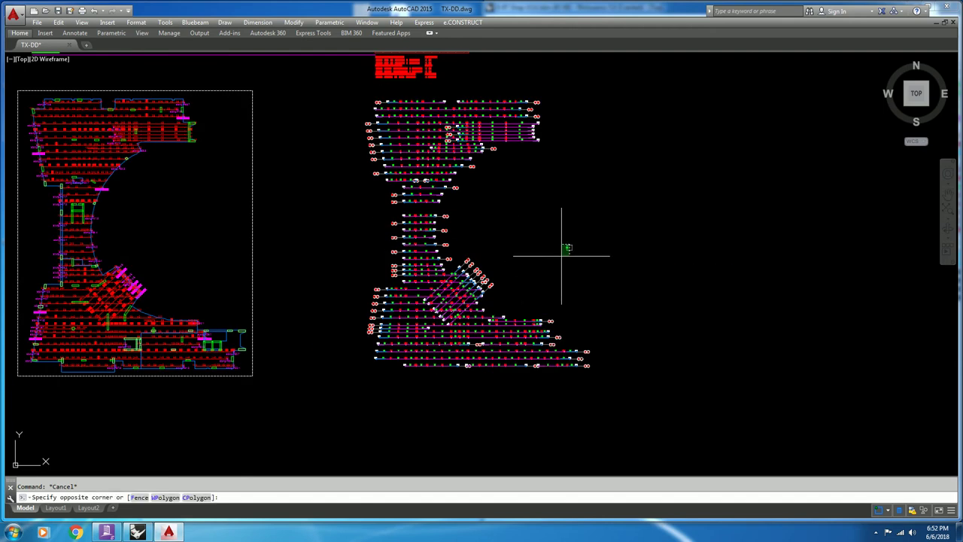
{"action": "scroll", "coordinate": [522, 243], "scroll_direction": "down", "scroll_amount": 1}
{"action": "middle_click_drag", "start_coordinate": [522, 243], "coordinate": [533, 390]}
{"action": "scroll", "coordinate": [496, 343], "scroll_direction": "up", "scroll_amount": 1}
{"action": "middle_click_drag", "start_coordinate": [497, 343], "coordinate": [474, 248]}
{"action": "middle_click_drag", "start_coordinate": [414, 90], "coordinate": [450, 273]}
{"action": "scroll", "coordinate": [451, 268], "scroll_direction": "up", "scroll_amount": 4}
{"action": "middle_click_drag", "start_coordinate": [351, 90], "coordinate": [302, 265]}
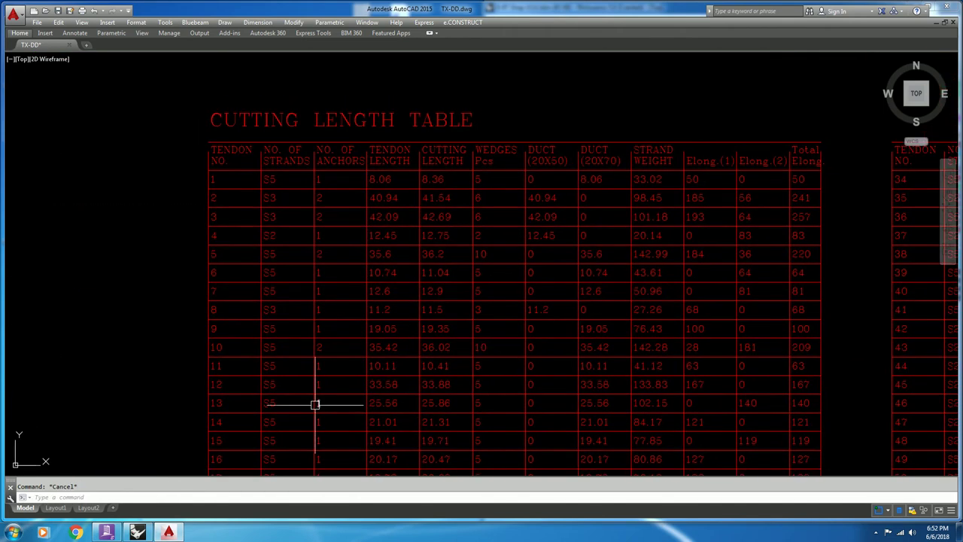
{"action": "middle_click_drag", "start_coordinate": [376, 422], "coordinate": [311, 203]}
{"action": "middle_click_drag", "start_coordinate": [349, 420], "coordinate": [323, 279]}
- Set the colour of tendon 28's table values, from tendon length through total elongation, to yellow
{"action": "scroll", "coordinate": [137, 264], "scroll_direction": "up", "scroll_amount": 4}
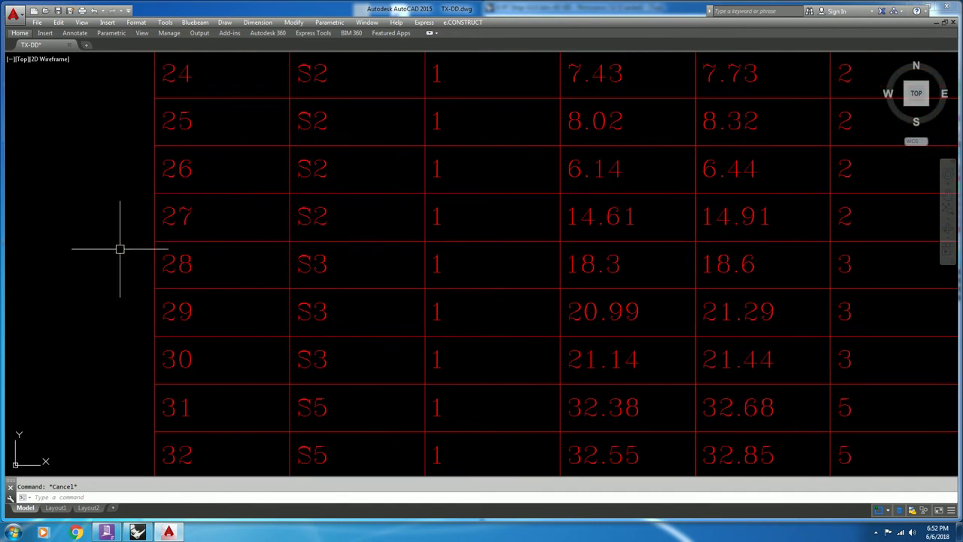
{"action": "left_click", "coordinate": [118, 248]}
{"action": "scroll", "coordinate": [121, 245], "scroll_direction": "down", "scroll_amount": 4}
{"action": "scroll", "coordinate": [531, 250], "scroll_direction": "up", "scroll_amount": 2}
{"action": "left_click", "coordinate": [536, 248]}
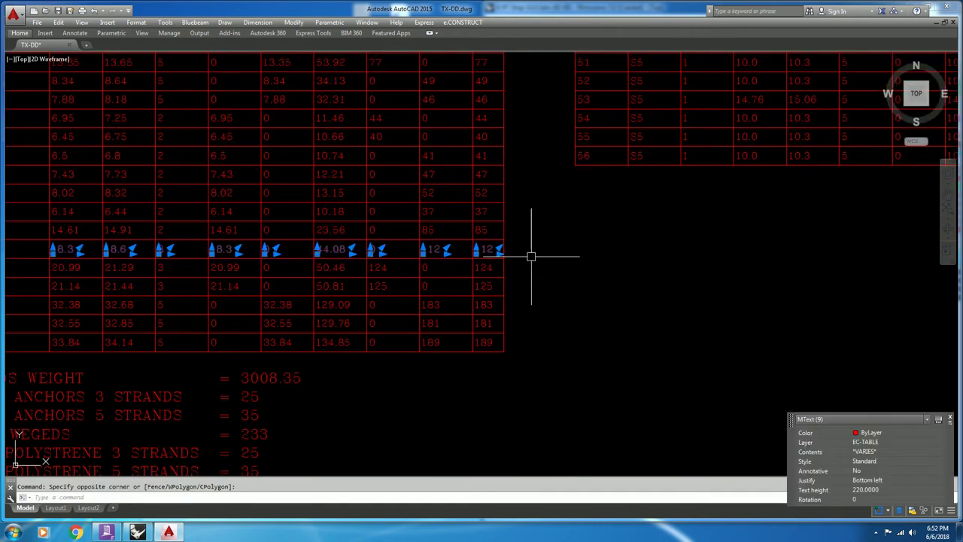
{"action": "left_click", "coordinate": [880, 433]}
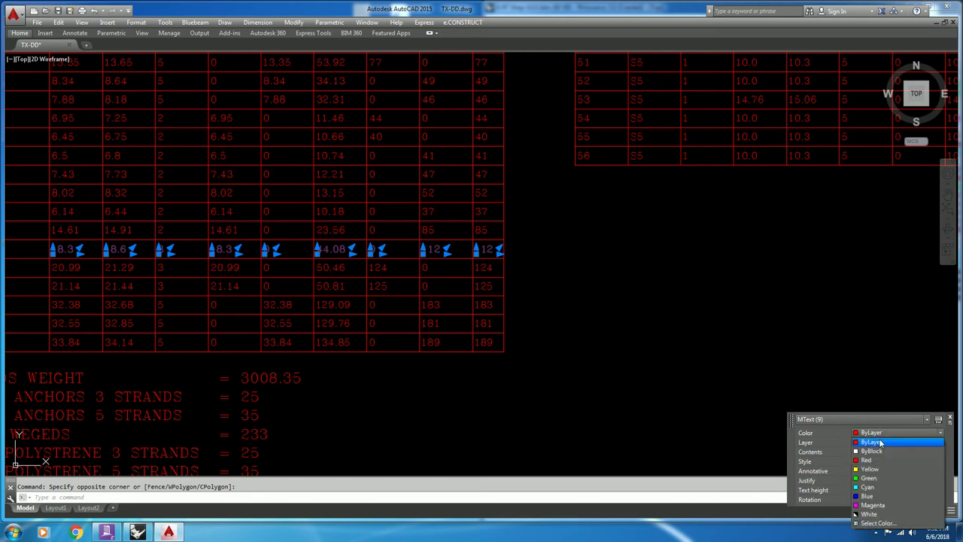
{"action": "left_click", "coordinate": [872, 469]}
{"action": "scroll", "coordinate": [537, 300], "scroll_direction": "down", "scroll_amount": 2}
{"action": "key", "text": "Escape"}
{"action": "scroll", "coordinate": [485, 301], "scroll_direction": "up", "scroll_amount": 2}
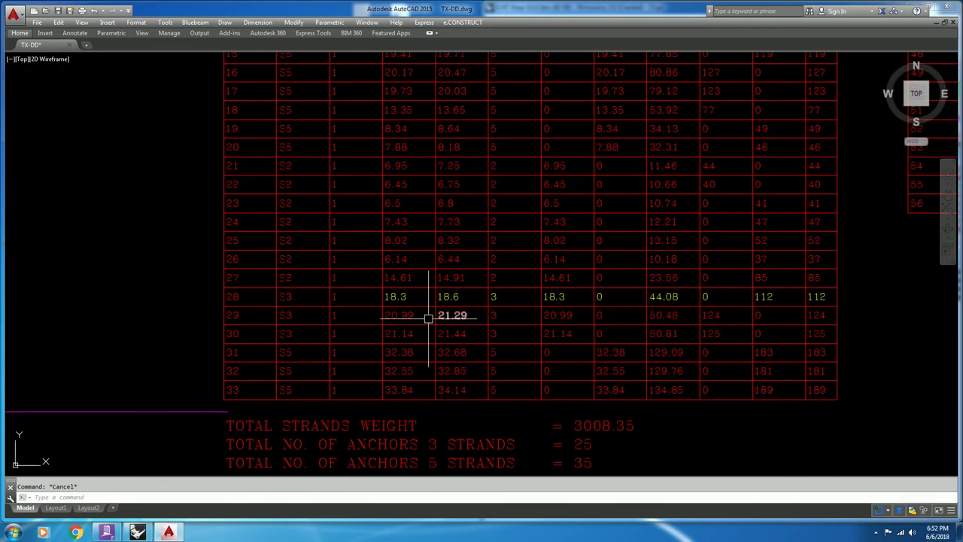
- Set the tendon number, strands and anchors entries of row 28 to yellow as well
{"action": "scroll", "coordinate": [228, 300], "scroll_direction": "up", "scroll_amount": 2}
{"action": "left_click", "coordinate": [175, 278]}
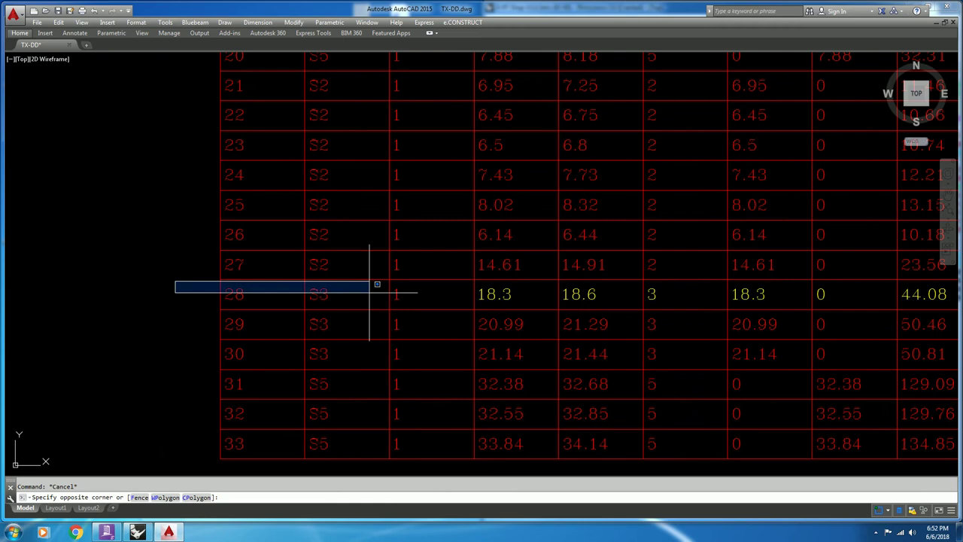
{"action": "left_click", "coordinate": [418, 316]}
{"action": "left_click", "coordinate": [884, 434]}
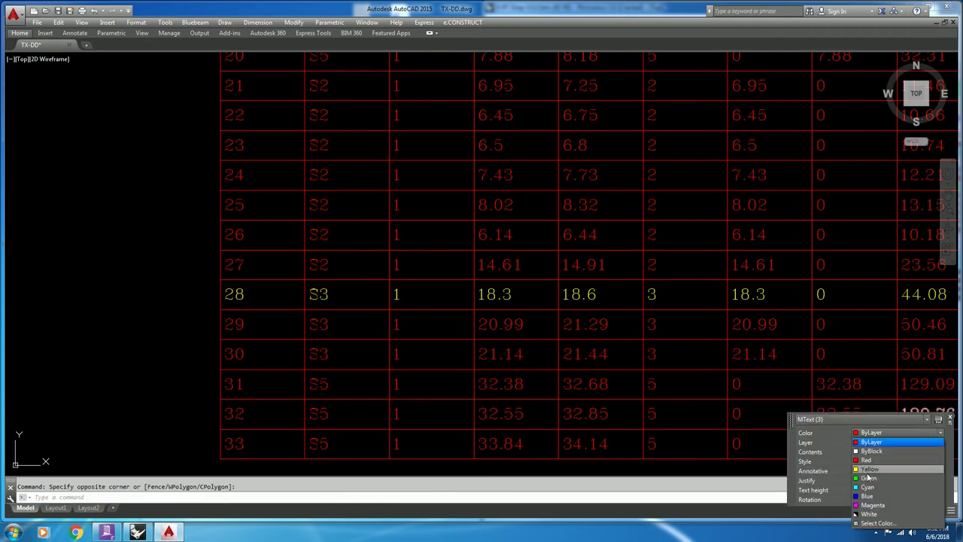
{"action": "left_click", "coordinate": [866, 470]}
{"action": "key", "text": "Escape"}
- Select tendon 28 in the plan and read its polyline length
{"action": "scroll", "coordinate": [428, 268], "scroll_direction": "down", "scroll_amount": 3}
{"action": "scroll", "coordinate": [601, 304], "scroll_direction": "up", "scroll_amount": 1}
{"action": "scroll", "coordinate": [301, 283], "scroll_direction": "up", "scroll_amount": 5}
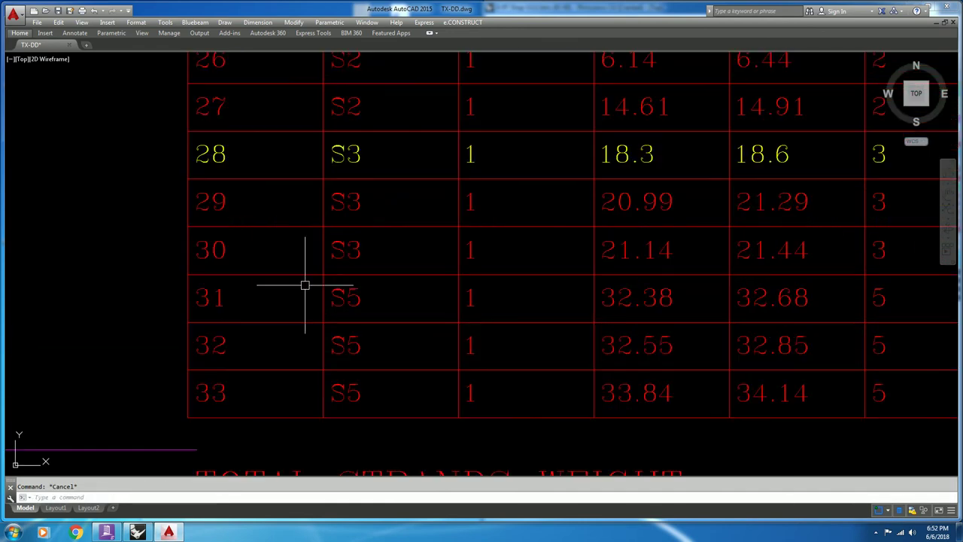
{"action": "scroll", "coordinate": [308, 188], "scroll_direction": "down", "scroll_amount": 5}
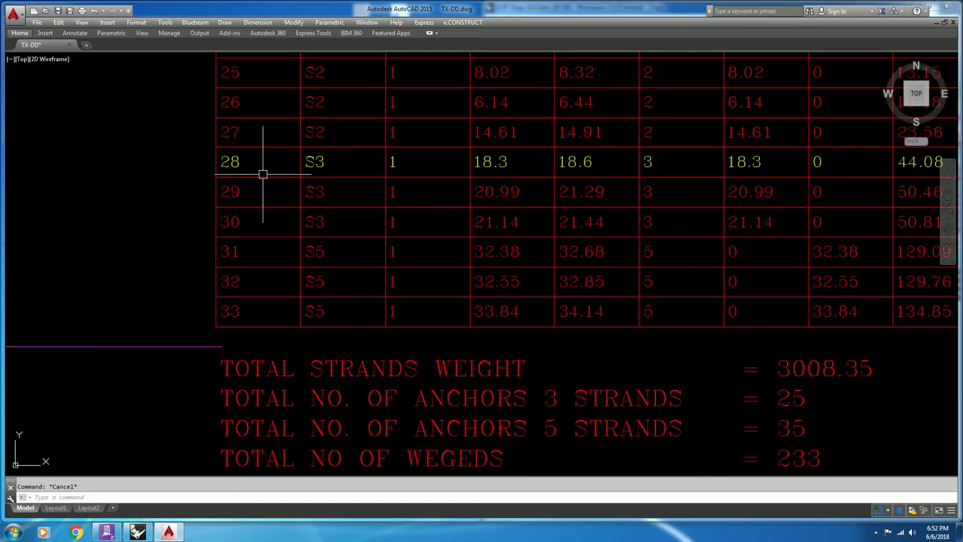
{"action": "scroll", "coordinate": [375, 246], "scroll_direction": "down", "scroll_amount": 6}
{"action": "middle_click_drag", "start_coordinate": [497, 344], "coordinate": [403, 152]}
{"action": "scroll", "coordinate": [258, 315], "scroll_direction": "up", "scroll_amount": 6}
{"action": "middle_click_drag", "start_coordinate": [324, 87], "coordinate": [352, 323]}
{"action": "scroll", "coordinate": [336, 163], "scroll_direction": "up", "scroll_amount": 4}
{"action": "middle_click_drag", "start_coordinate": [364, 161], "coordinate": [385, 352]}
{"action": "middle_click_drag", "start_coordinate": [385, 237], "coordinate": [446, 400]}
{"action": "middle_click_drag", "start_coordinate": [337, 253], "coordinate": [348, 350]}
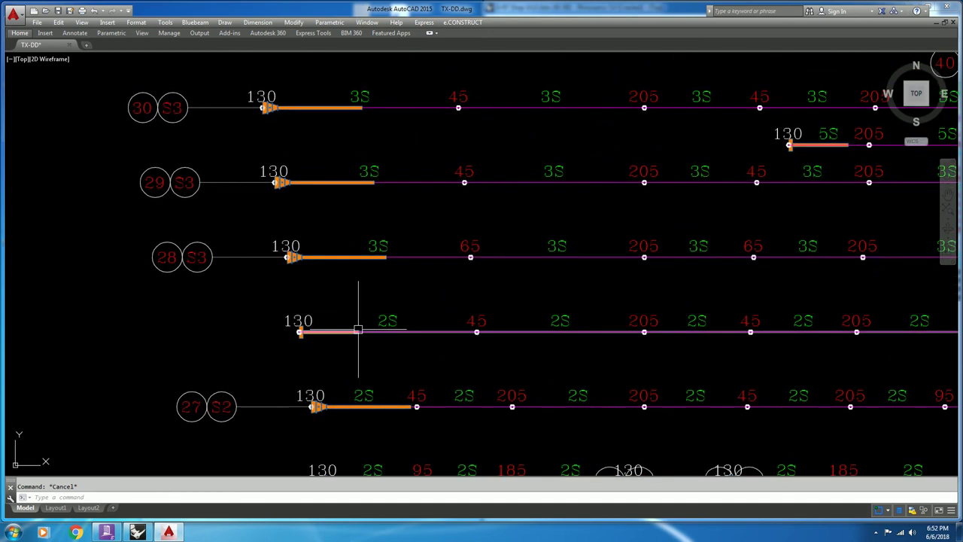
{"action": "left_click", "coordinate": [431, 253]}
{"action": "scroll", "coordinate": [431, 254], "scroll_direction": "down", "scroll_amount": 2}
{"action": "left_click", "coordinate": [443, 271]}
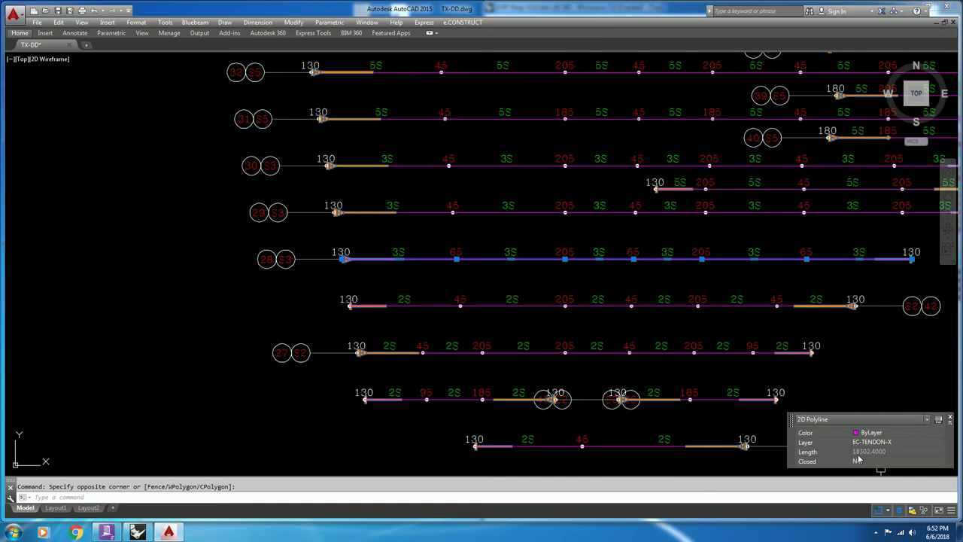
- Compare tendon 28's polyline length with the tendon length in its yellow table row
{"action": "middle_click_drag", "start_coordinate": [509, 136], "coordinate": [464, 279]}
{"action": "middle_click_drag", "start_coordinate": [422, 128], "coordinate": [411, 334]}
{"action": "middle_click_drag", "start_coordinate": [382, 82], "coordinate": [369, 461]}
{"action": "scroll", "coordinate": [308, 316], "scroll_direction": "up", "scroll_amount": 2}
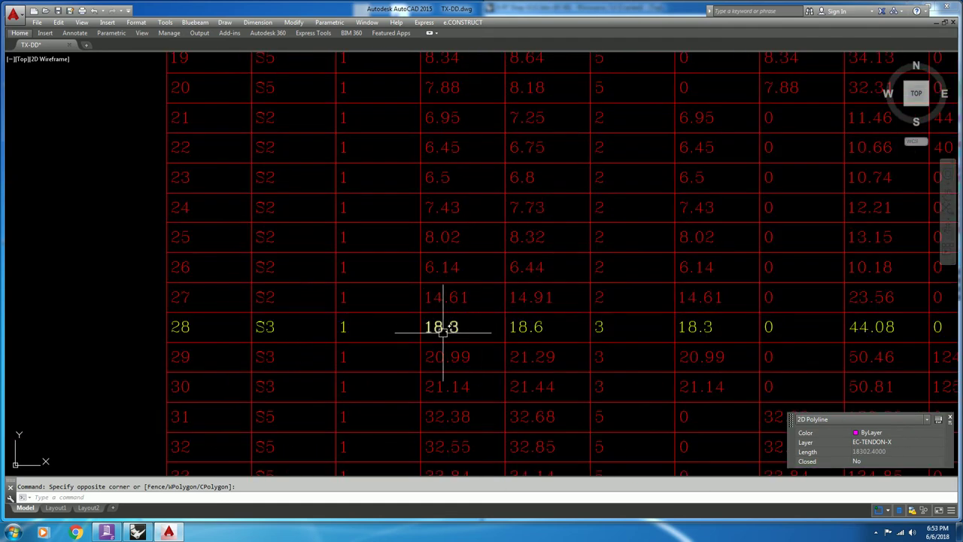
{"action": "scroll", "coordinate": [440, 331], "scroll_direction": "down", "scroll_amount": 2}
- Review the column headings of the cutting length table from tendon number through total elongation
{"action": "middle_click_drag", "start_coordinate": [412, 160], "coordinate": [416, 461]}
{"action": "middle_click_drag", "start_coordinate": [388, 245], "coordinate": [400, 333]}
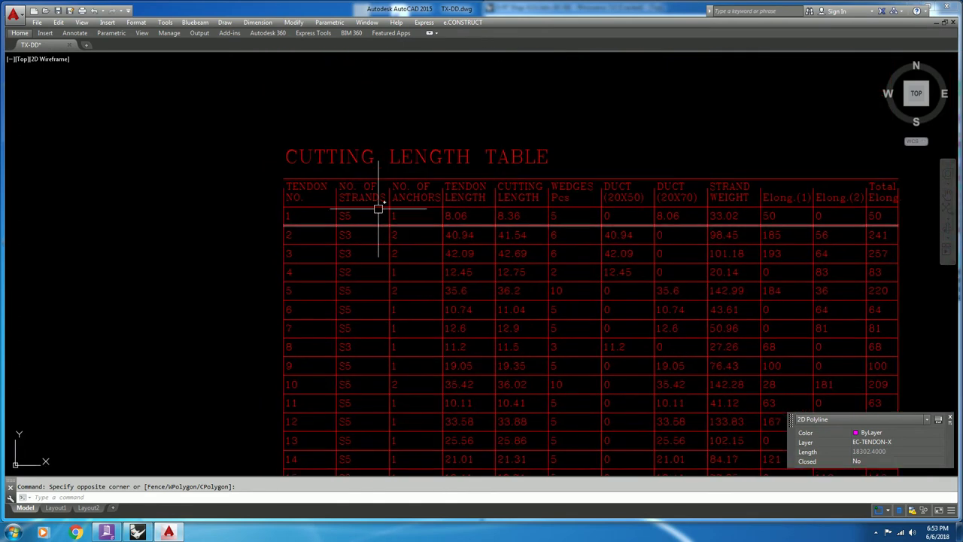
{"action": "scroll", "coordinate": [360, 195], "scroll_direction": "up", "scroll_amount": 2}
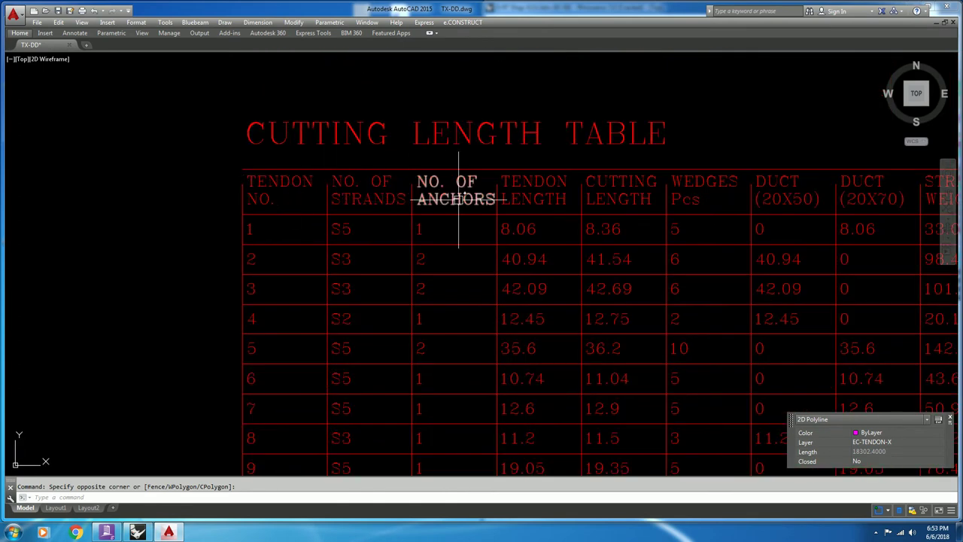
{"action": "mouse_move", "coordinate": [537, 217]}
{"action": "middle_mouse_down"}
{"action": "mouse_move", "coordinate": [433, 213]}
{"action": "mouse_move", "coordinate": [364, 190]}
{"action": "middle_mouse_up"}
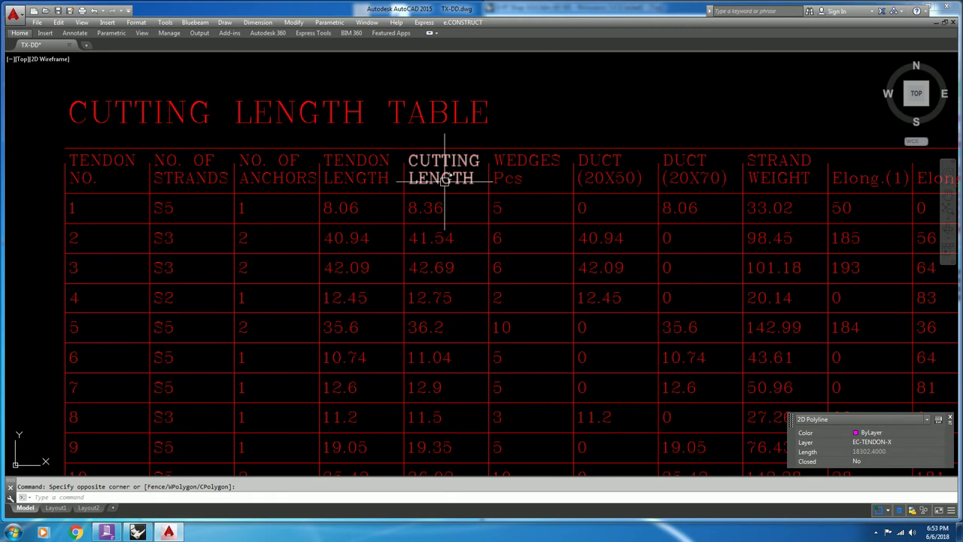
{"action": "middle_click_drag", "start_coordinate": [512, 185], "coordinate": [423, 181]}
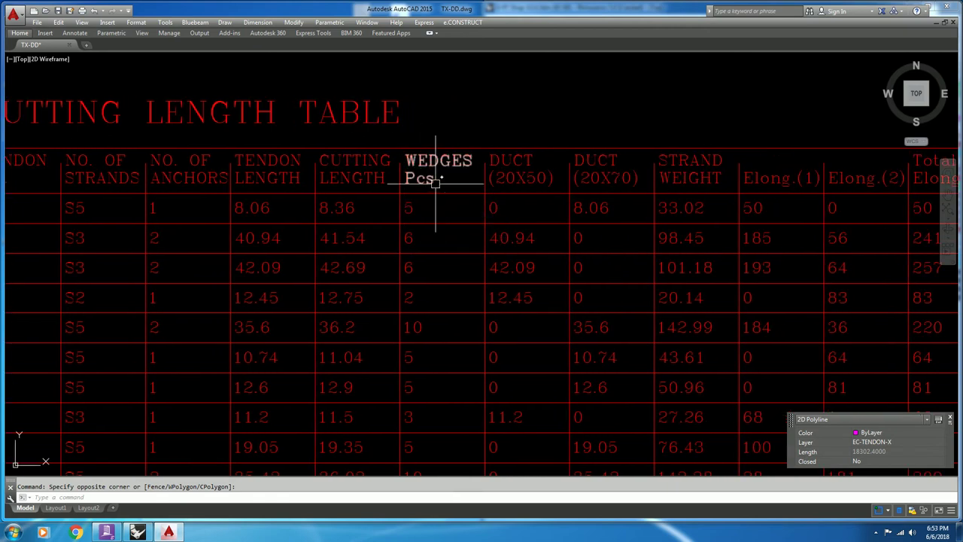
{"action": "middle_click_drag", "start_coordinate": [525, 228], "coordinate": [520, 228]}
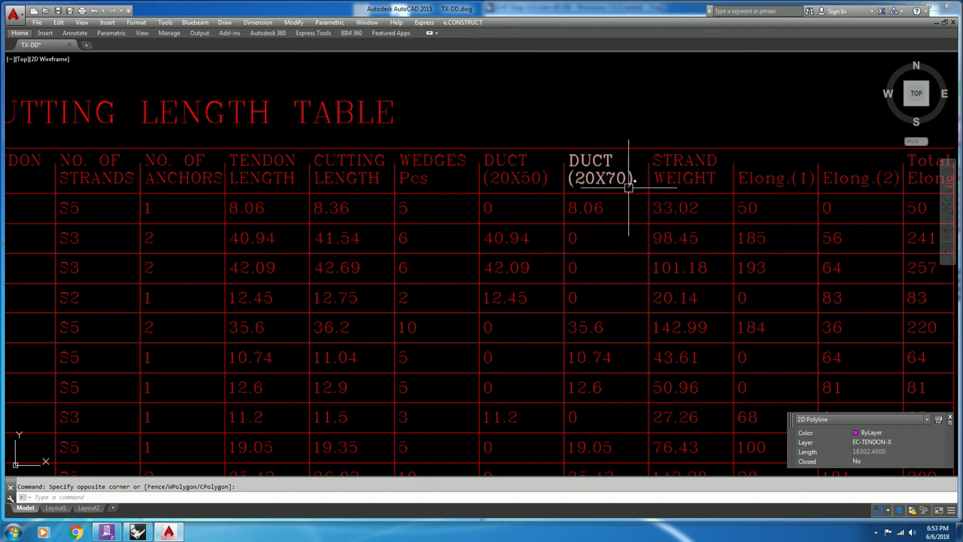
{"action": "middle_click_drag", "start_coordinate": [621, 198], "coordinate": [484, 206]}
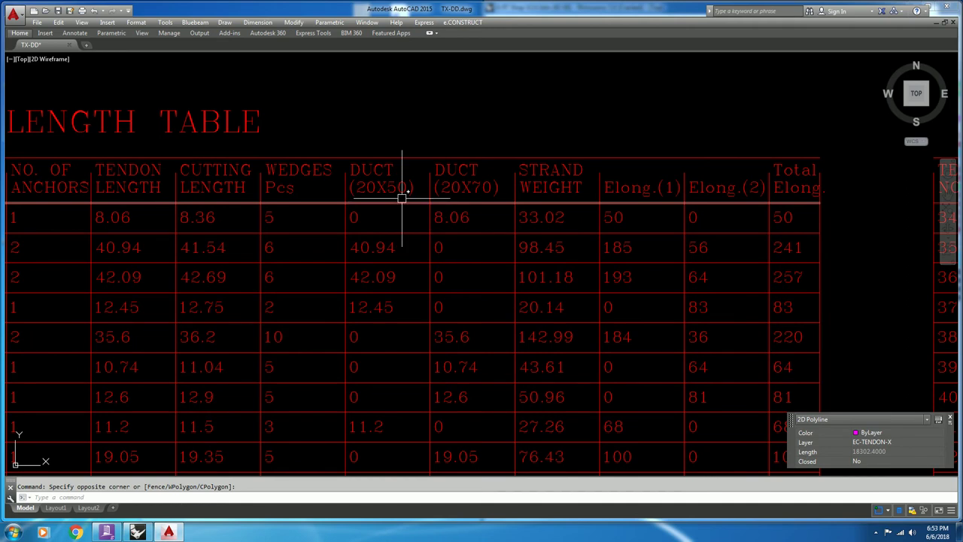
{"action": "mouse_move", "coordinate": [442, 222]}
{"action": "middle_mouse_down"}
{"action": "mouse_move", "coordinate": [537, 218]}
{"action": "mouse_move", "coordinate": [517, 234]}
{"action": "mouse_move", "coordinate": [486, 238]}
{"action": "middle_mouse_up"}
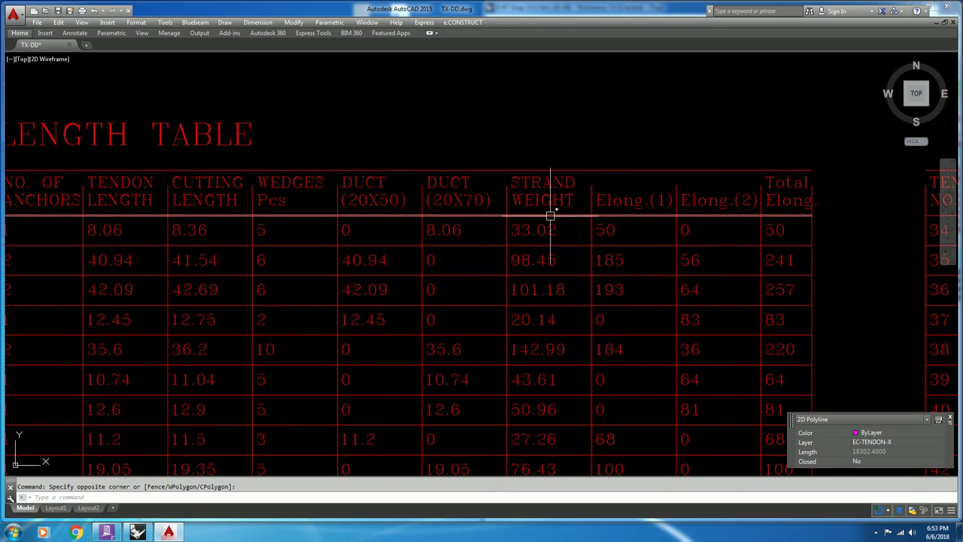
{"action": "middle_click_drag", "start_coordinate": [546, 215], "coordinate": [450, 217]}
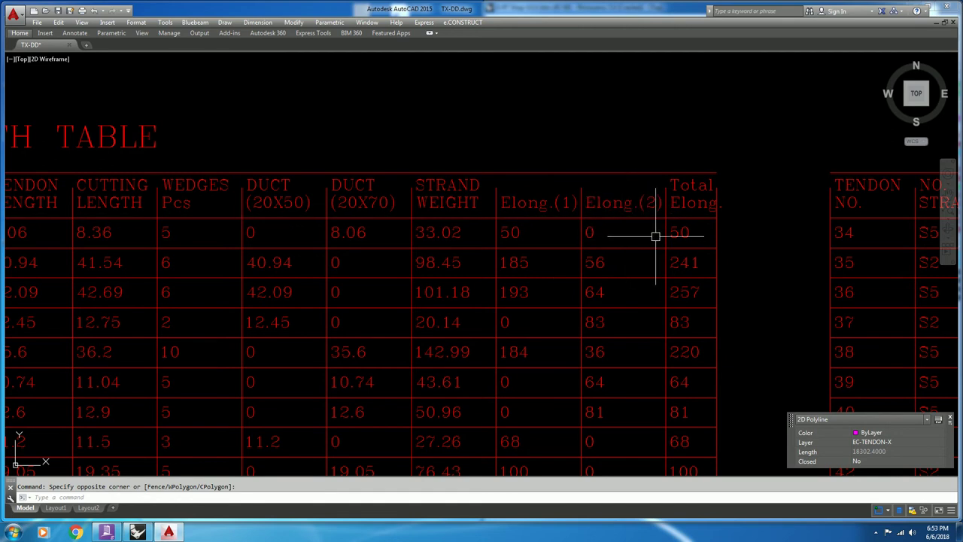
{"action": "middle_click_drag", "start_coordinate": [655, 236], "coordinate": [562, 234]}
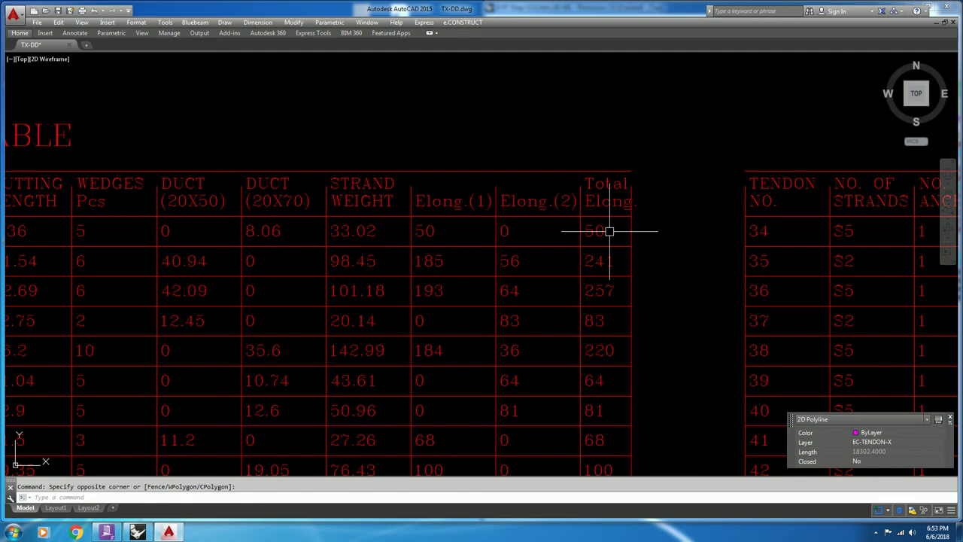
- Match the number in the yellow cutting length table row 28 with the tendon's tag in the plan
{"action": "scroll", "coordinate": [606, 233], "scroll_direction": "down", "scroll_amount": 6}
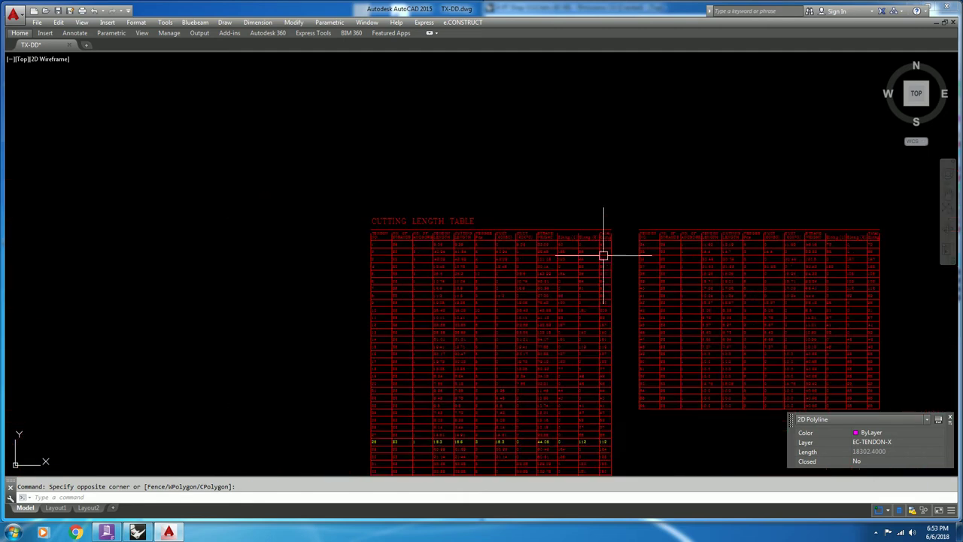
{"action": "scroll", "coordinate": [359, 358], "scroll_direction": "up", "scroll_amount": 3}
{"action": "scroll", "coordinate": [307, 271], "scroll_direction": "up", "scroll_amount": 1}
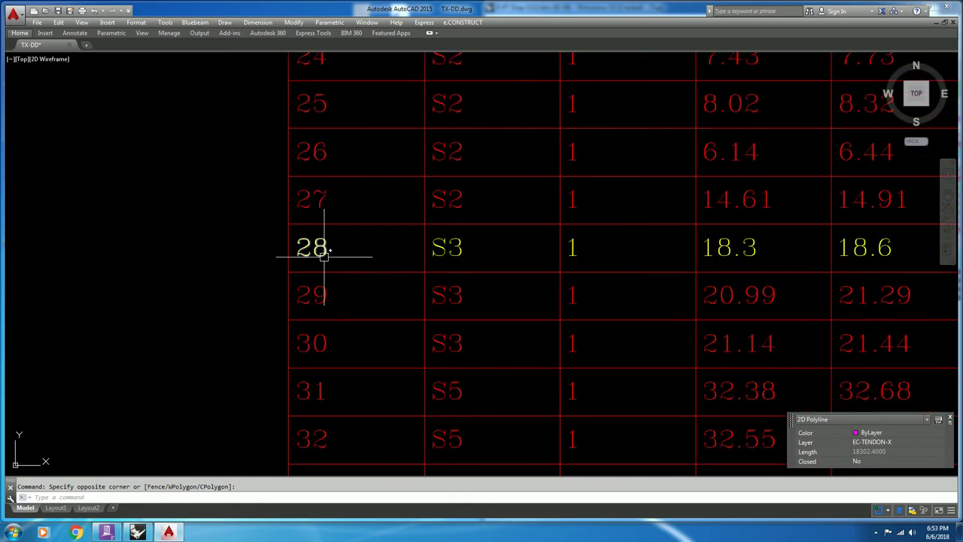
{"action": "scroll", "coordinate": [321, 258], "scroll_direction": "down", "scroll_amount": 3}
{"action": "middle_click_drag", "start_coordinate": [378, 309], "coordinate": [342, 181]}
{"action": "scroll", "coordinate": [361, 243], "scroll_direction": "down", "scroll_amount": 4}
{"action": "scroll", "coordinate": [398, 239], "scroll_direction": "up", "scroll_amount": 4}
{"action": "scroll", "coordinate": [222, 305], "scroll_direction": "up", "scroll_amount": 2}
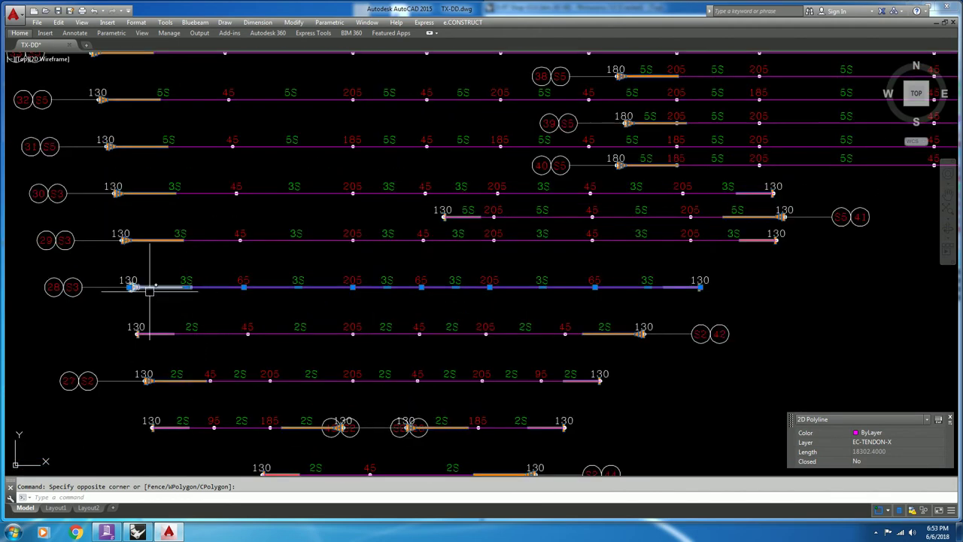
{"action": "scroll", "coordinate": [861, 470], "scroll_direction": "up", "scroll_amount": 2}
{"action": "scroll", "coordinate": [863, 458], "scroll_direction": "down", "scroll_amount": 3}
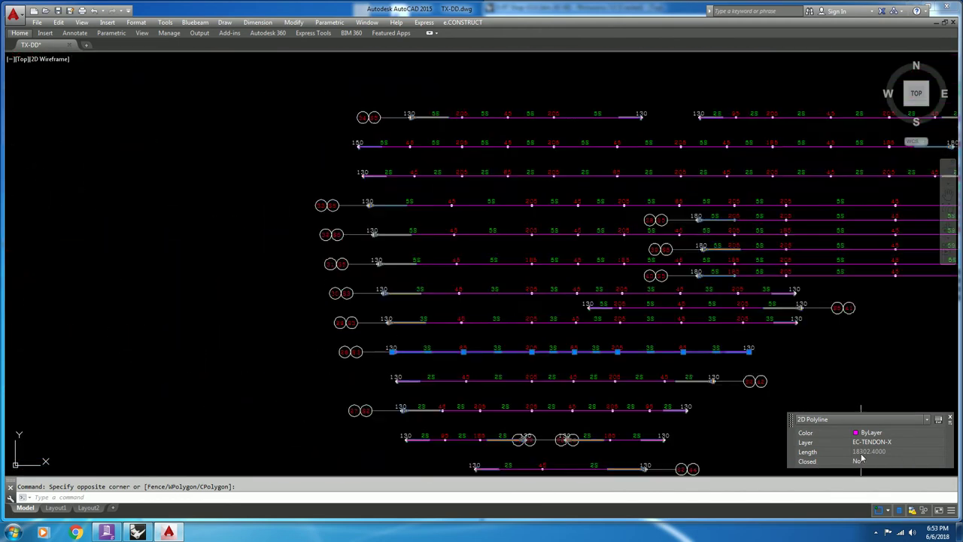
- Compare the strands entry of the yellow table row with tendon 28's strand tag in the plan
{"action": "middle_click_drag", "start_coordinate": [445, 191], "coordinate": [421, 327]}
{"action": "scroll", "coordinate": [380, 166], "scroll_direction": "up", "scroll_amount": 5}
{"action": "scroll", "coordinate": [401, 262], "scroll_direction": "down", "scroll_amount": 2}
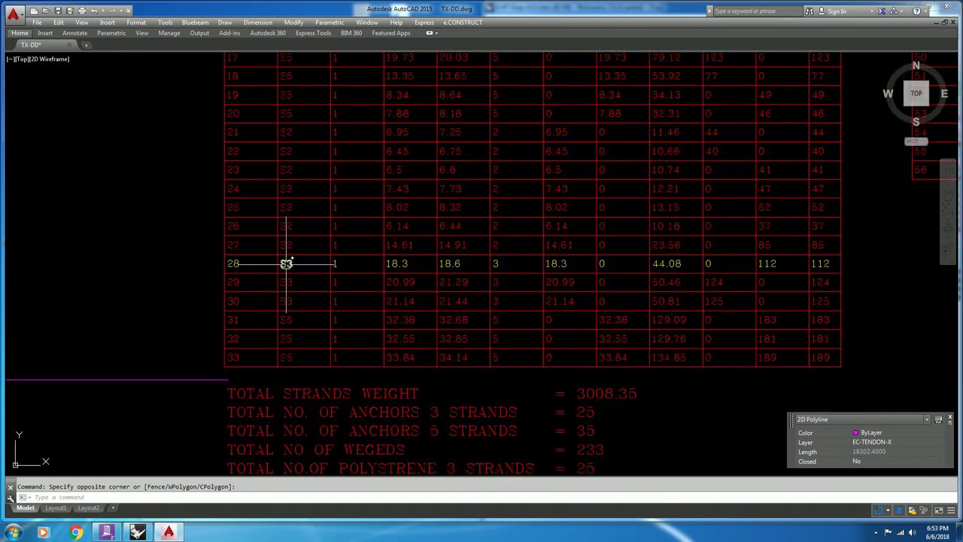
{"action": "scroll", "coordinate": [285, 263], "scroll_direction": "down", "scroll_amount": 3}
{"action": "middle_click_drag", "start_coordinate": [299, 307], "coordinate": [337, 66]}
{"action": "scroll", "coordinate": [322, 231], "scroll_direction": "up", "scroll_amount": 4}
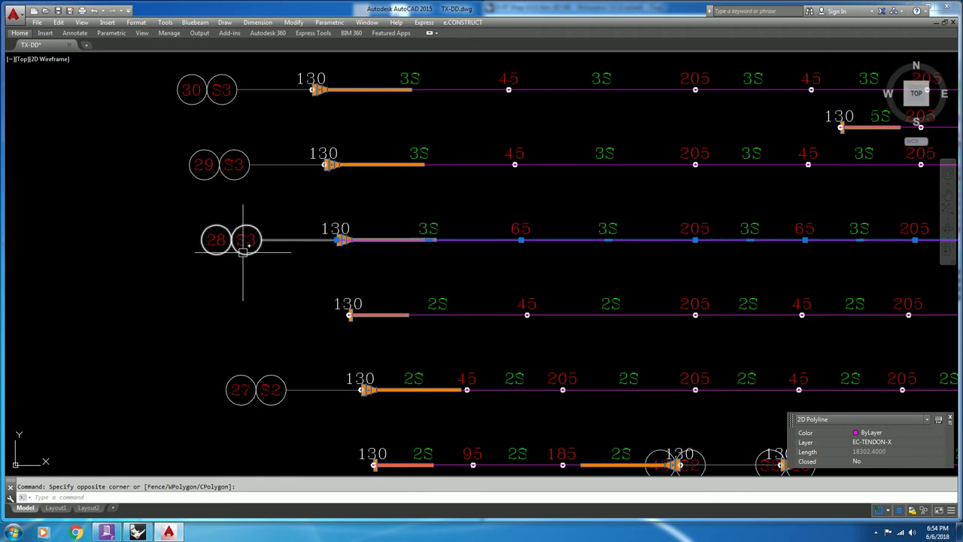
{"action": "middle_click_drag", "start_coordinate": [434, 240], "coordinate": [382, 255]}
- Check the number of anchors in row 28 against the anchors drawn on the tendon in the plan
{"action": "scroll", "coordinate": [382, 256], "scroll_direction": "down", "scroll_amount": 6}
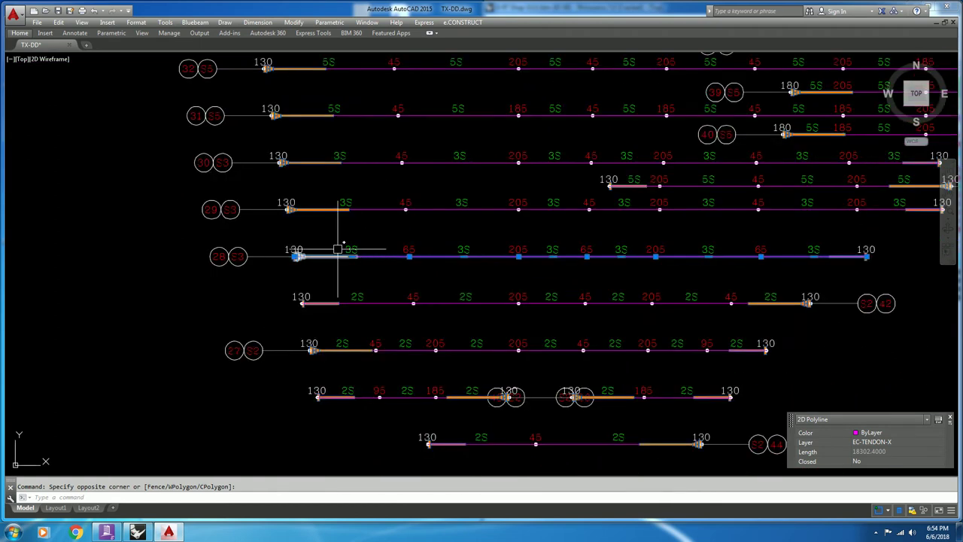
{"action": "scroll", "coordinate": [338, 212], "scroll_direction": "up", "scroll_amount": 5}
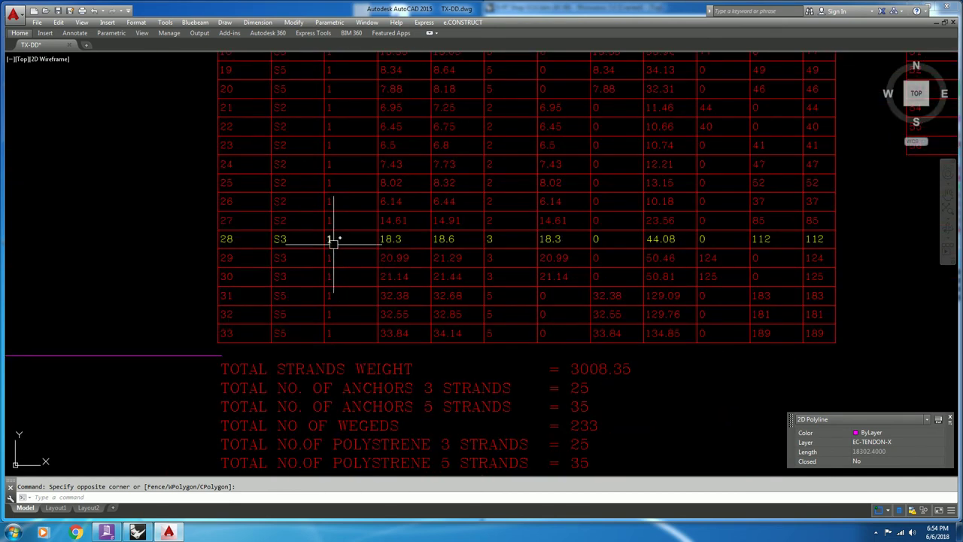
{"action": "scroll", "coordinate": [333, 239], "scroll_direction": "down", "scroll_amount": 4}
{"action": "scroll", "coordinate": [335, 284], "scroll_direction": "up", "scroll_amount": 6}
{"action": "scroll", "coordinate": [335, 284], "scroll_direction": "down", "scroll_amount": 5}
{"action": "scroll", "coordinate": [498, 278], "scroll_direction": "up", "scroll_amount": 6}
{"action": "scroll", "coordinate": [559, 253], "scroll_direction": "down", "scroll_amount": 5}
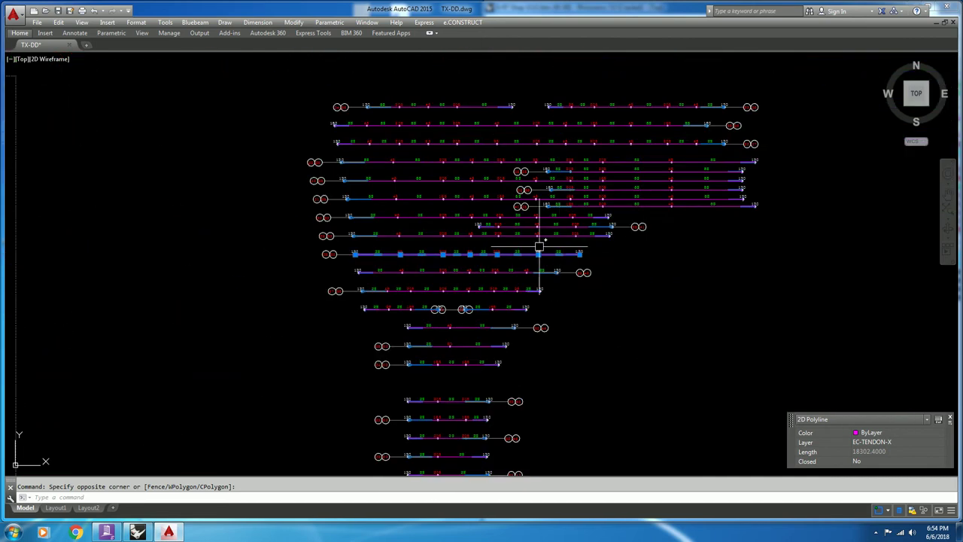
- Examine the tendon length and cutting length entries in the yellow row 28
{"action": "middle_click_drag", "start_coordinate": [468, 158], "coordinate": [479, 296]}
{"action": "middle_click_drag", "start_coordinate": [434, 142], "coordinate": [424, 281]}
{"action": "scroll", "coordinate": [381, 181], "scroll_direction": "up", "scroll_amount": 4}
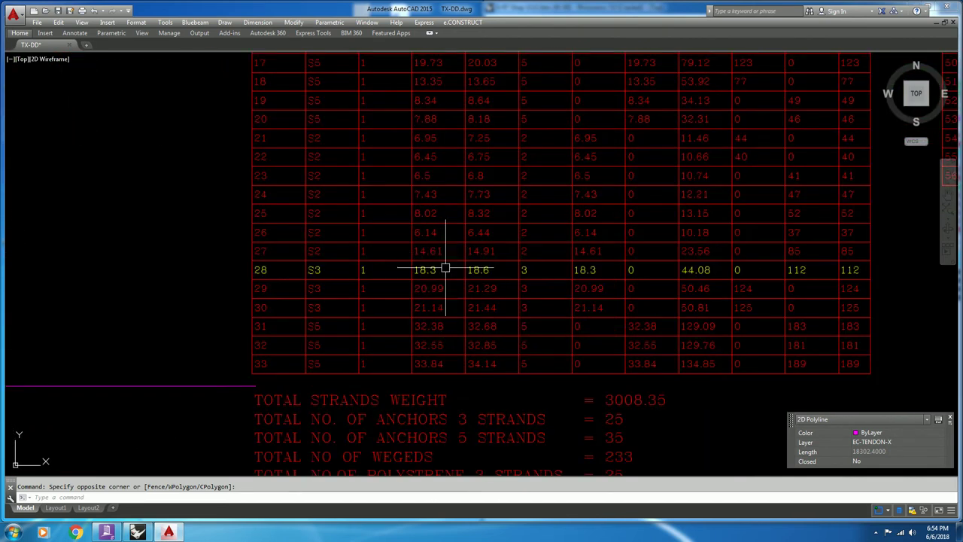
{"action": "scroll", "coordinate": [436, 324], "scroll_direction": "up", "scroll_amount": 3}
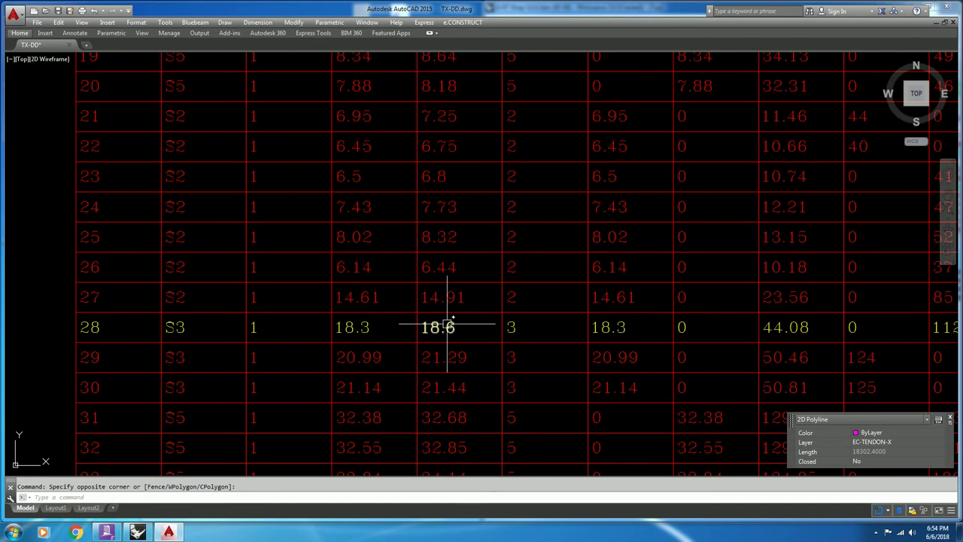
- Check row 28's wedges, duct and strand weight entries against the cutting length table's column headings
{"action": "scroll", "coordinate": [514, 332], "scroll_direction": "down", "scroll_amount": 2}
{"action": "middle_click_drag", "start_coordinate": [564, 334], "coordinate": [460, 452]}
{"action": "middle_click_drag", "start_coordinate": [474, 291], "coordinate": [440, 481]}
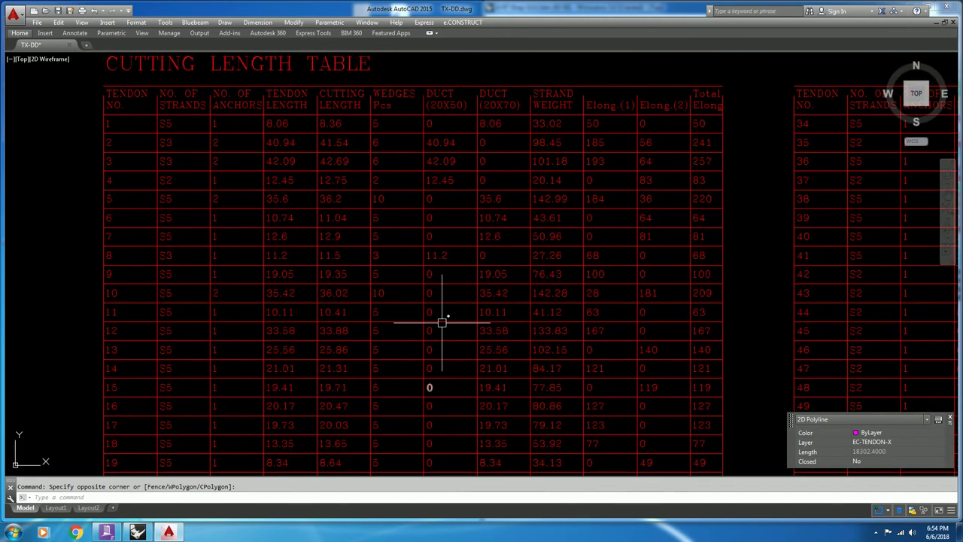
{"action": "middle_click_drag", "start_coordinate": [429, 444], "coordinate": [455, 248]}
{"action": "middle_click_drag", "start_coordinate": [449, 372], "coordinate": [460, 246]}
{"action": "scroll", "coordinate": [466, 309], "scroll_direction": "up", "scroll_amount": 1}
{"action": "scroll", "coordinate": [472, 315], "scroll_direction": "down", "scroll_amount": 1}
{"action": "middle_click_drag", "start_coordinate": [513, 312], "coordinate": [481, 329]}
{"action": "middle_click_drag", "start_coordinate": [547, 327], "coordinate": [492, 351]}
{"action": "scroll", "coordinate": [494, 349], "scroll_direction": "down", "scroll_amount": 1}
{"action": "middle_click_drag", "start_coordinate": [511, 186], "coordinate": [487, 297]}
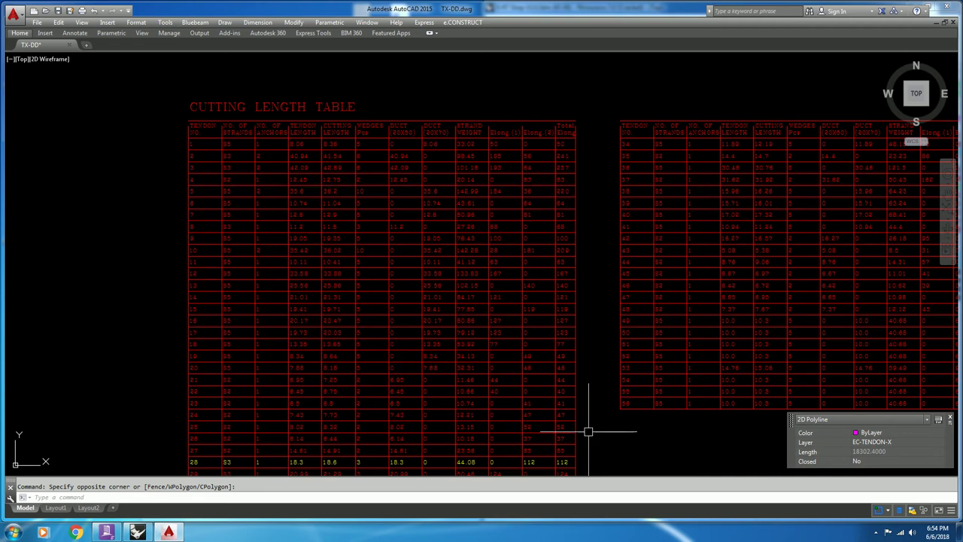
- Read tendon 28's elongation entries in its yellow row, and deselect its polyline in the plan
{"action": "middle_click_drag", "start_coordinate": [589, 423], "coordinate": [564, 266]}
{"action": "scroll", "coordinate": [539, 315], "scroll_direction": "up", "scroll_amount": 4}
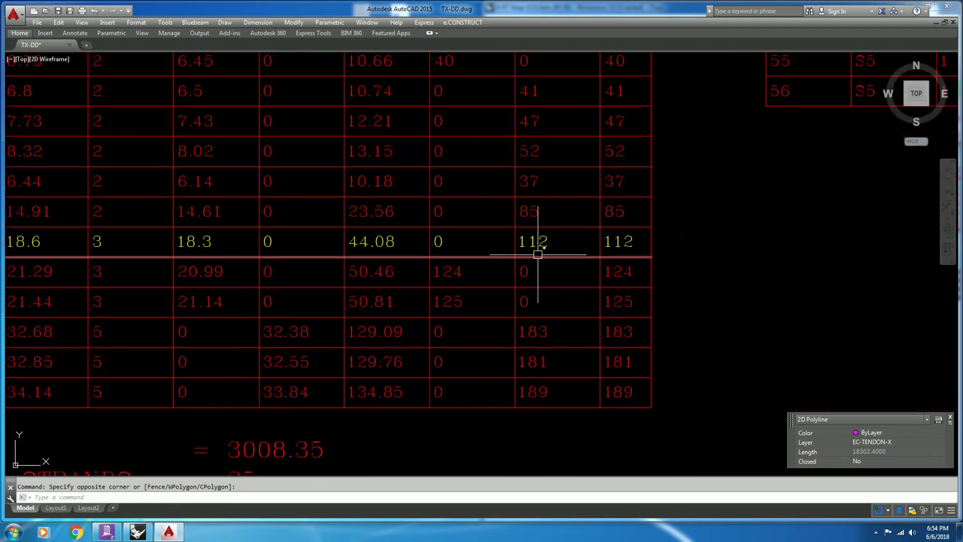
{"action": "scroll", "coordinate": [535, 181], "scroll_direction": "down", "scroll_amount": 10}
{"action": "scroll", "coordinate": [485, 292], "scroll_direction": "up", "scroll_amount": 6}
{"action": "key", "text": "Escape"}
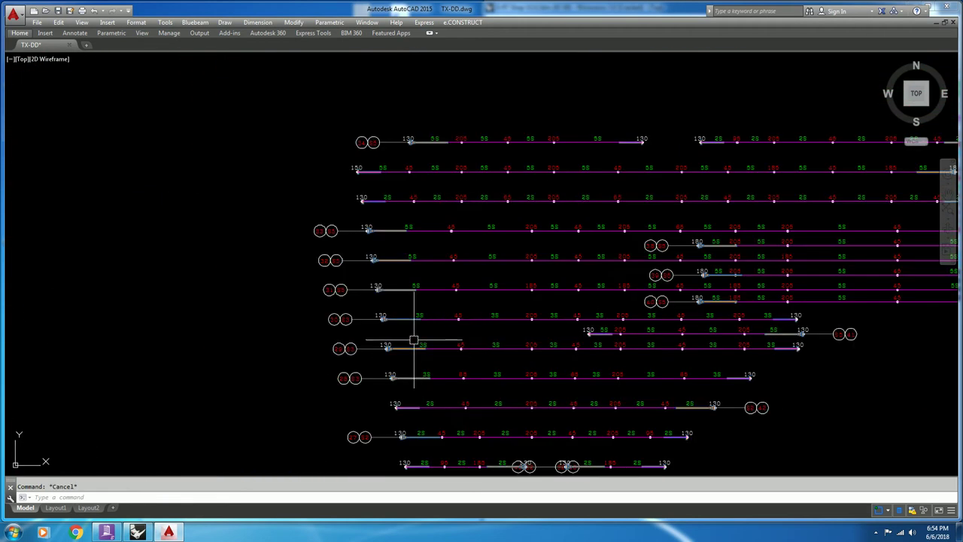
- Draw a horizontal construction line through tendon 28's anchored end in the shop drawing plan
{"action": "scroll", "coordinate": [387, 380], "scroll_direction": "up", "scroll_amount": 4}
{"action": "type", "text": "xl"}
{"action": "key", "text": "Return"}
{"action": "type", "text": "h"}
{"action": "key", "text": "Return"}
{"action": "left_click", "coordinate": [411, 380]}
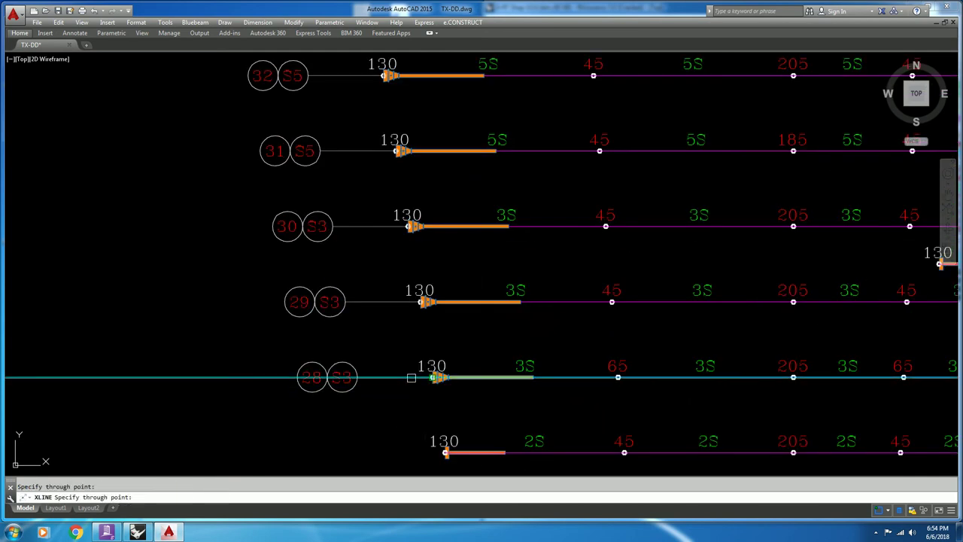
{"action": "key", "text": "Escape"}
- Follow the construction line to the original tendon plan and inspect the elongation label at that tendon's end
{"action": "scroll", "coordinate": [316, 380], "scroll_direction": "down", "scroll_amount": 4}
{"action": "scroll", "coordinate": [462, 327], "scroll_direction": "down", "scroll_amount": 4}
{"action": "scroll", "coordinate": [248, 290], "scroll_direction": "up", "scroll_amount": 6}
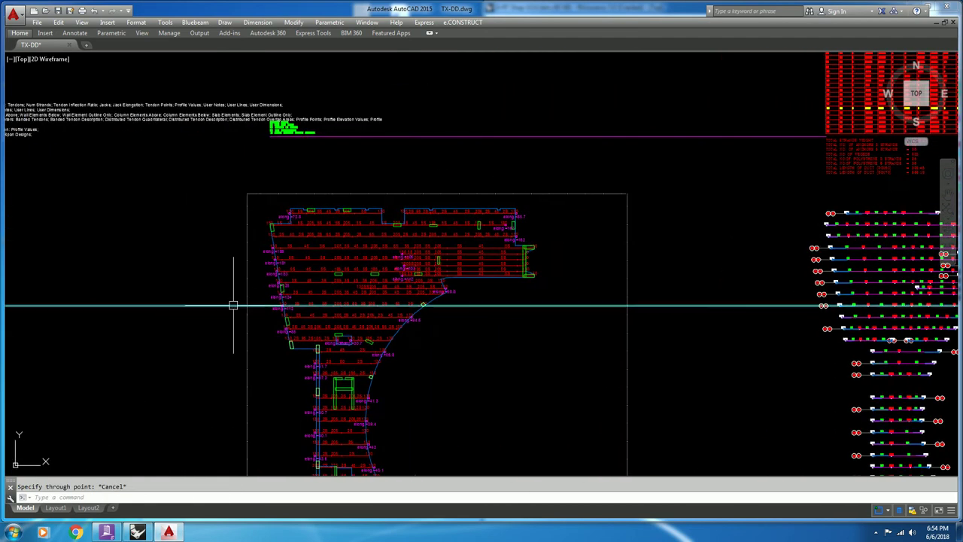
{"action": "scroll", "coordinate": [288, 306], "scroll_direction": "up", "scroll_amount": 2}
{"action": "left_click", "coordinate": [366, 301]}
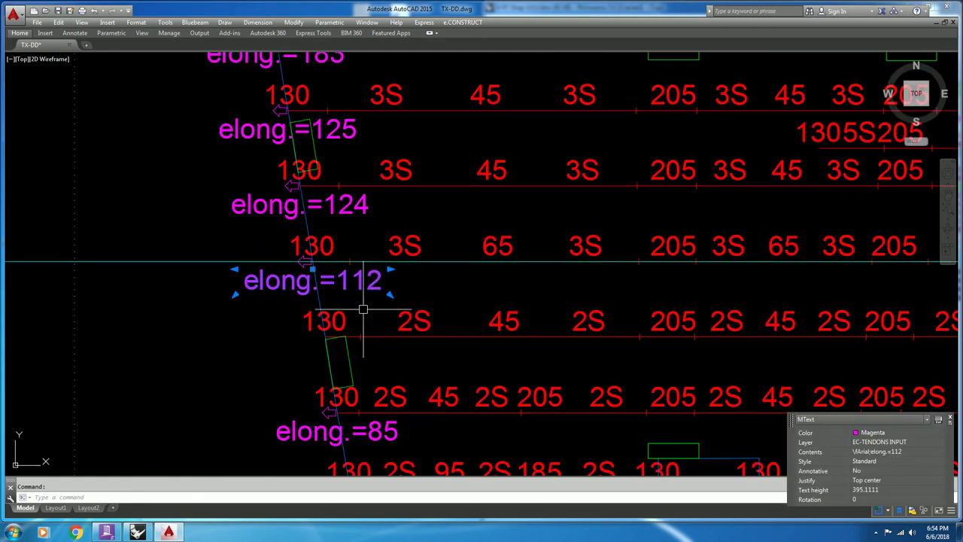
{"action": "key", "text": "Escape"}
- Delete the horizontal construction line running through tendon 28
{"action": "scroll", "coordinate": [376, 301], "scroll_direction": "down", "scroll_amount": 5}
{"action": "middle_click_drag", "start_coordinate": [579, 309], "coordinate": [533, 320]}
{"action": "left_click", "coordinate": [596, 332]}
{"action": "left_click", "coordinate": [568, 293]}
{"action": "key", "text": "Delete"}
{"action": "middle_click_drag", "start_coordinate": [634, 281], "coordinate": [614, 292]}
{"action": "mouse_move", "coordinate": [695, 368]}
{"action": "middle_mouse_down"}
{"action": "mouse_move", "coordinate": [626, 182]}
{"action": "mouse_move", "coordinate": [565, 345]}
{"action": "middle_mouse_up"}
{"action": "middle_click_drag", "start_coordinate": [548, 166], "coordinate": [539, 275]}
{"action": "scroll", "coordinate": [539, 277], "scroll_direction": "up", "scroll_amount": 7}
{"action": "scroll", "coordinate": [400, 231], "scroll_direction": "up", "scroll_amount": 2}
{"action": "middle_click_drag", "start_coordinate": [419, 381], "coordinate": [398, 240]}
{"action": "middle_click_drag", "start_coordinate": [353, 68], "coordinate": [327, 255]}
{"action": "scroll", "coordinate": [342, 251], "scroll_direction": "up", "scroll_amount": 1}
{"action": "left_click", "coordinate": [354, 243]}
{"action": "left_click", "coordinate": [350, 243]}
{"action": "key", "text": "Escape"}
{"action": "scroll", "coordinate": [128, 264], "scroll_direction": "down", "scroll_amount": 3}
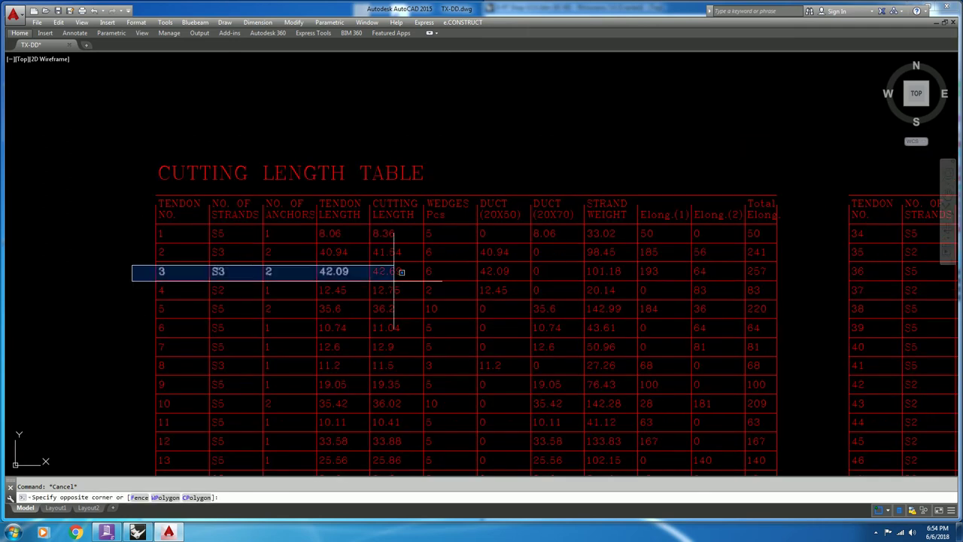
{"action": "left_click", "coordinate": [812, 269]}
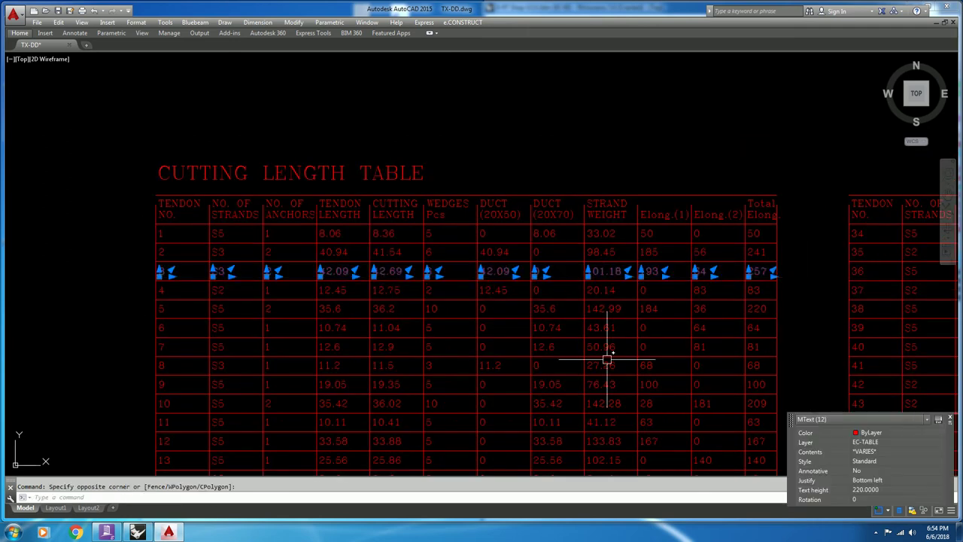
{"action": "key", "text": "Escape"}
- Set the colour of all twelve entries in tendon 10's cutting length table row to yellow
{"action": "mouse_move", "coordinate": [282, 297]}
{"action": "middle_mouse_down"}
{"action": "mouse_move", "coordinate": [278, 189]}
{"action": "mouse_move", "coordinate": [254, 133]}
{"action": "middle_mouse_up"}
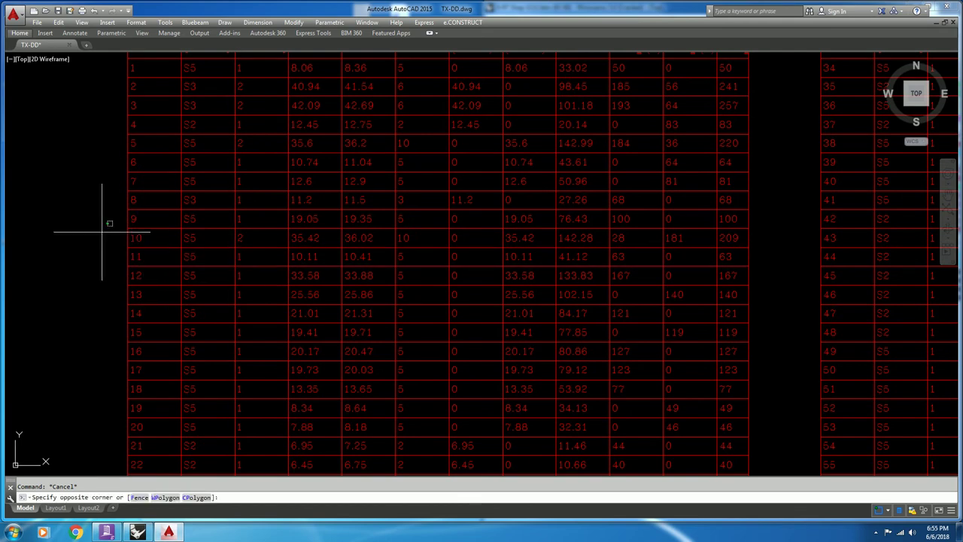
{"action": "left_click", "coordinate": [767, 240]}
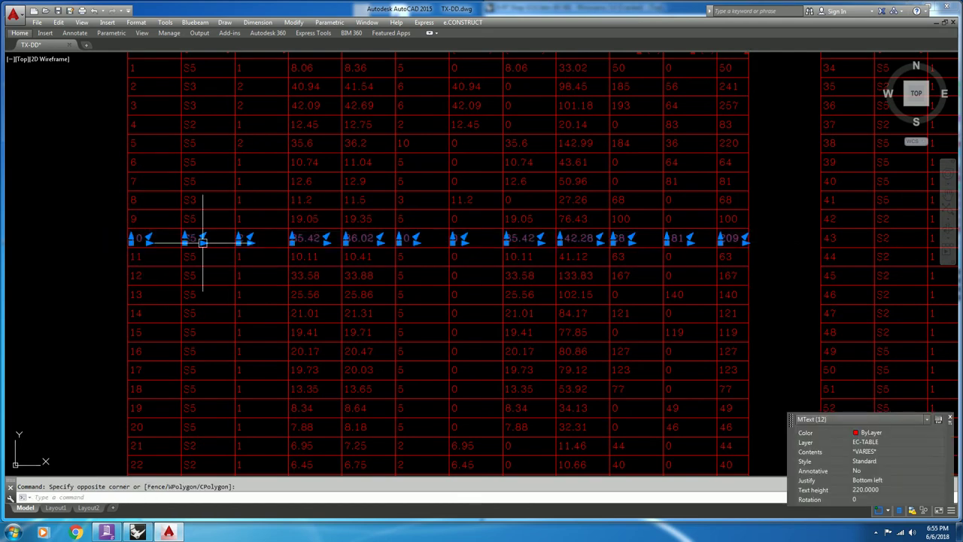
{"action": "left_click", "coordinate": [889, 433]}
{"action": "left_click", "coordinate": [939, 433]}
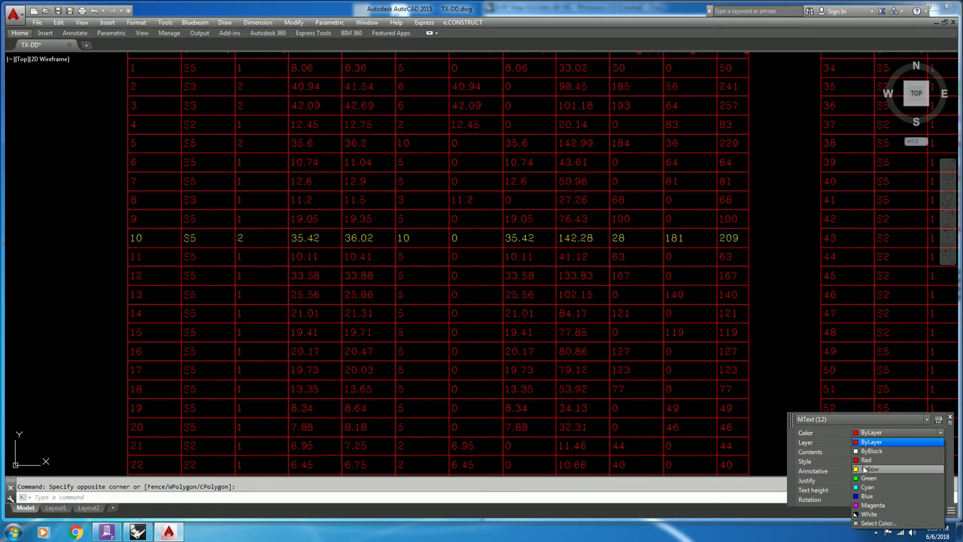
{"action": "left_click", "coordinate": [884, 469]}
{"action": "key", "text": "Escape"}
- Examine the strands and anchors entries in tendon 10's yellow table row
{"action": "scroll", "coordinate": [218, 270], "scroll_direction": "up", "scroll_amount": 5}
{"action": "left_click", "coordinate": [203, 217]}
{"action": "key", "text": "Escape"}
{"action": "left_click", "coordinate": [333, 218]}
{"action": "key", "text": "Escape"}
{"action": "scroll", "coordinate": [344, 219], "scroll_direction": "down", "scroll_amount": 4}
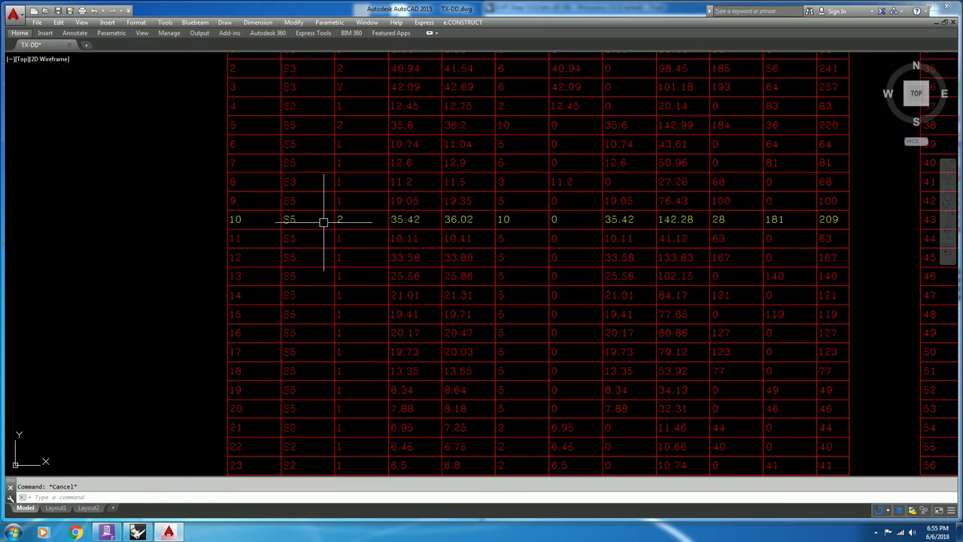
- Locate tendon 10 in the generated tendon plan and select its polyline to read its length
{"action": "scroll", "coordinate": [234, 227], "scroll_direction": "down", "scroll_amount": 3}
{"action": "middle_click_drag", "start_coordinate": [272, 386], "coordinate": [294, 224]}
{"action": "middle_click_drag", "start_coordinate": [293, 400], "coordinate": [288, 157]}
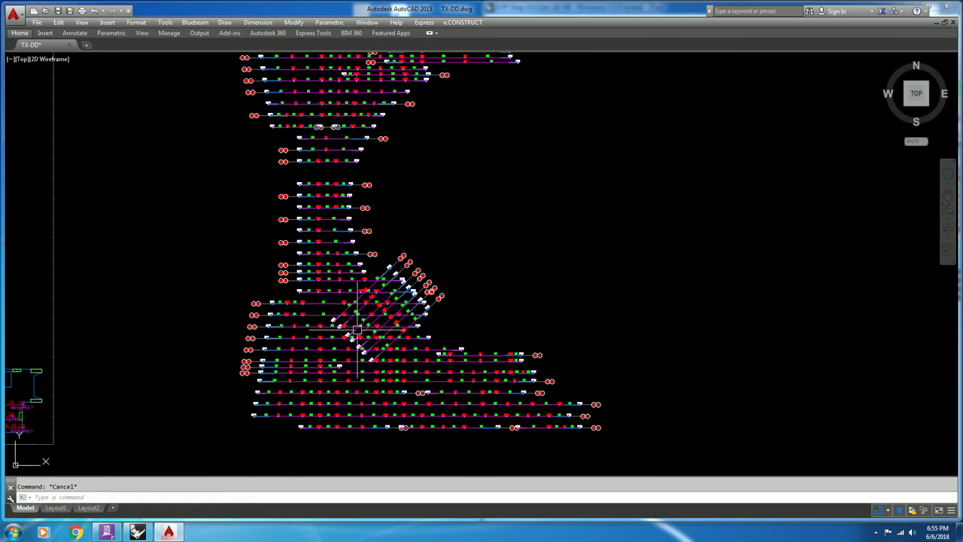
{"action": "scroll", "coordinate": [287, 399], "scroll_direction": "up", "scroll_amount": 3}
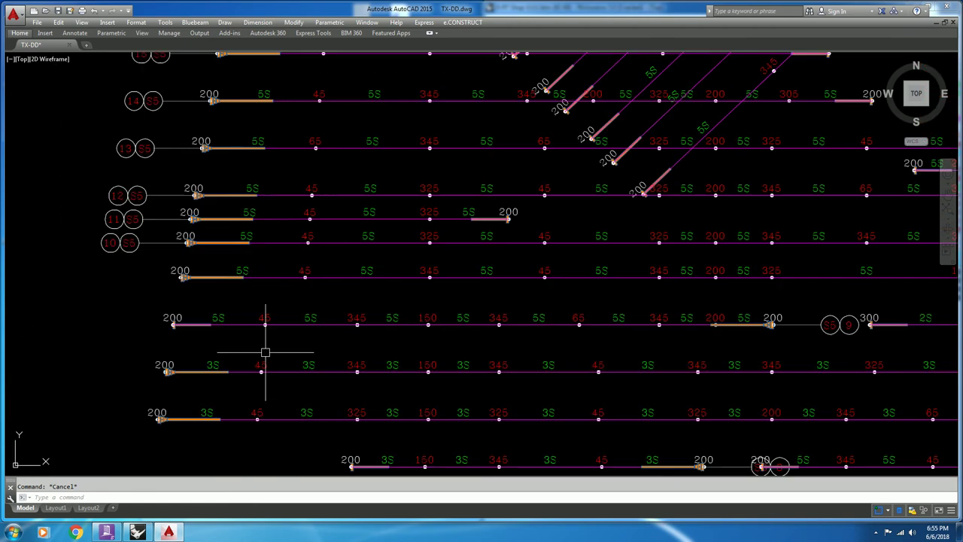
{"action": "left_click", "coordinate": [276, 245]}
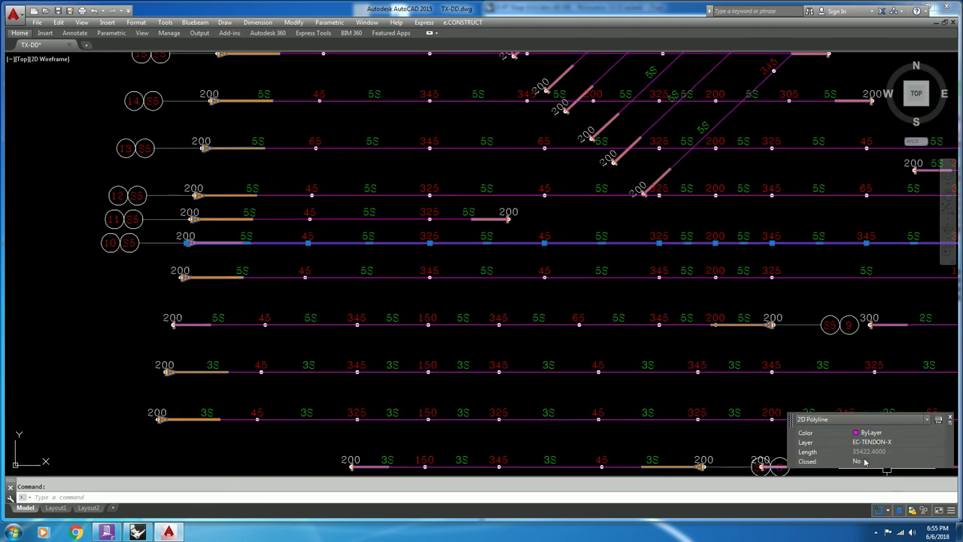
- Compare the selected polyline's length with the tendon length and cutting length entries in tendon 10's yellow table row
{"action": "scroll", "coordinate": [254, 242], "scroll_direction": "down", "scroll_amount": 4}
{"action": "middle_click_drag", "start_coordinate": [331, 135], "coordinate": [327, 473]}
{"action": "middle_click_drag", "start_coordinate": [331, 163], "coordinate": [354, 492]}
{"action": "scroll", "coordinate": [265, 215], "scroll_direction": "up", "scroll_amount": 4}
{"action": "middle_click_drag", "start_coordinate": [301, 193], "coordinate": [324, 283]}
{"action": "middle_click_drag", "start_coordinate": [306, 221], "coordinate": [322, 383]}
{"action": "middle_click_drag", "start_coordinate": [339, 231], "coordinate": [335, 343]}
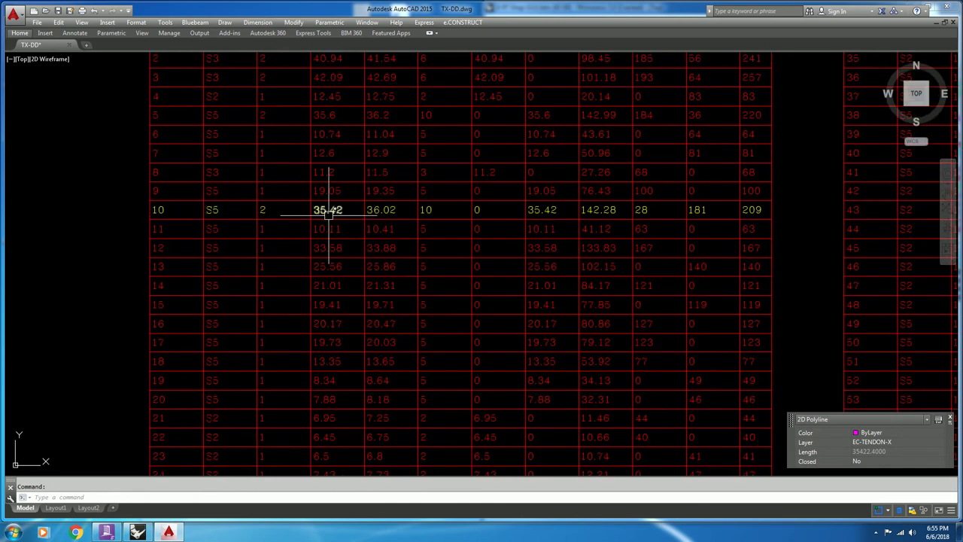
{"action": "middle_click_drag", "start_coordinate": [332, 211], "coordinate": [357, 299]}
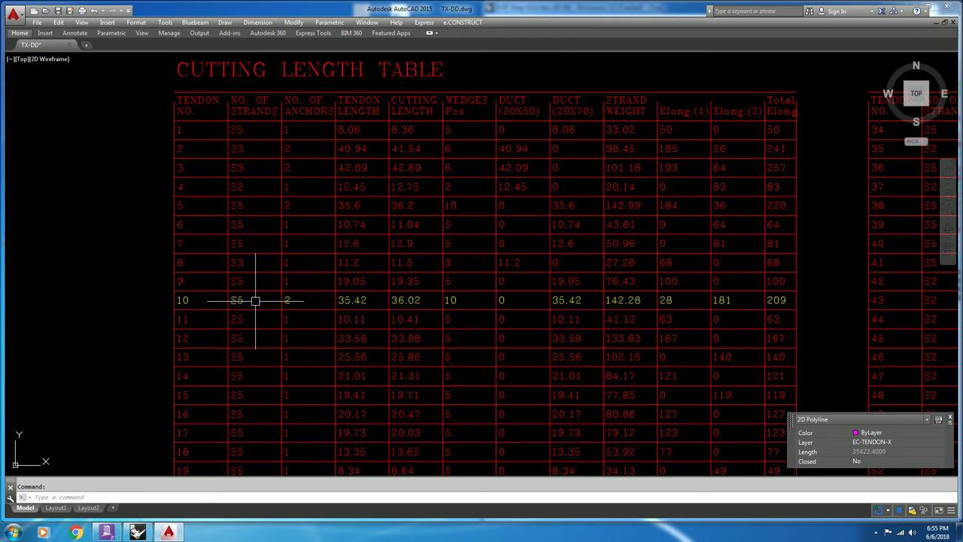
- Inspect the strand labels and the anchors at both ends of tendon 10 in the generated plan
{"action": "scroll", "coordinate": [289, 293], "scroll_direction": "down", "scroll_amount": 4}
{"action": "middle_click_drag", "start_coordinate": [290, 292], "coordinate": [308, 143]}
{"action": "middle_click_drag", "start_coordinate": [313, 434], "coordinate": [300, 280]}
{"action": "scroll", "coordinate": [282, 348], "scroll_direction": "up", "scroll_amount": 6}
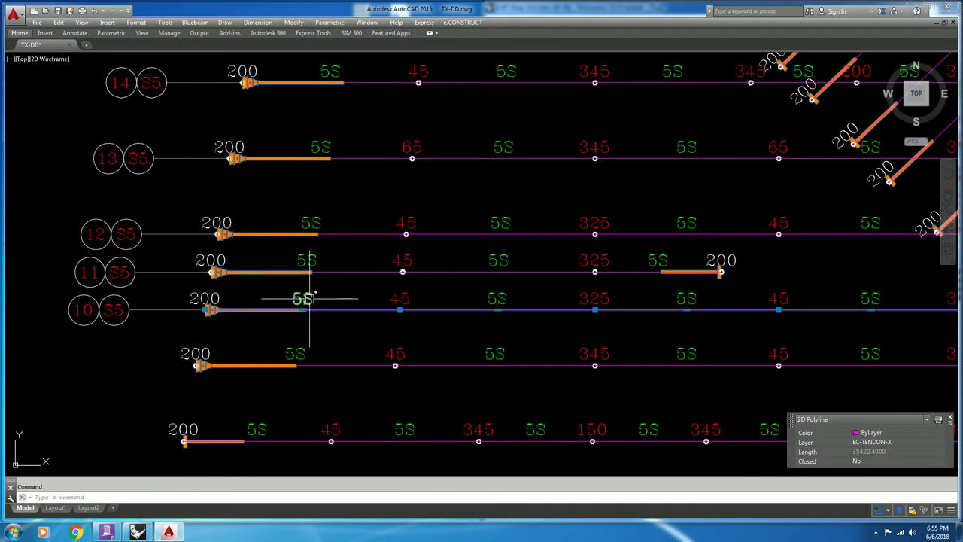
{"action": "scroll", "coordinate": [307, 297], "scroll_direction": "down", "scroll_amount": 1}
{"action": "middle_click_drag", "start_coordinate": [883, 316], "coordinate": [492, 303]}
{"action": "middle_click_drag", "start_coordinate": [902, 300], "coordinate": [513, 301]}
{"action": "scroll", "coordinate": [573, 293], "scroll_direction": "up", "scroll_amount": 2}
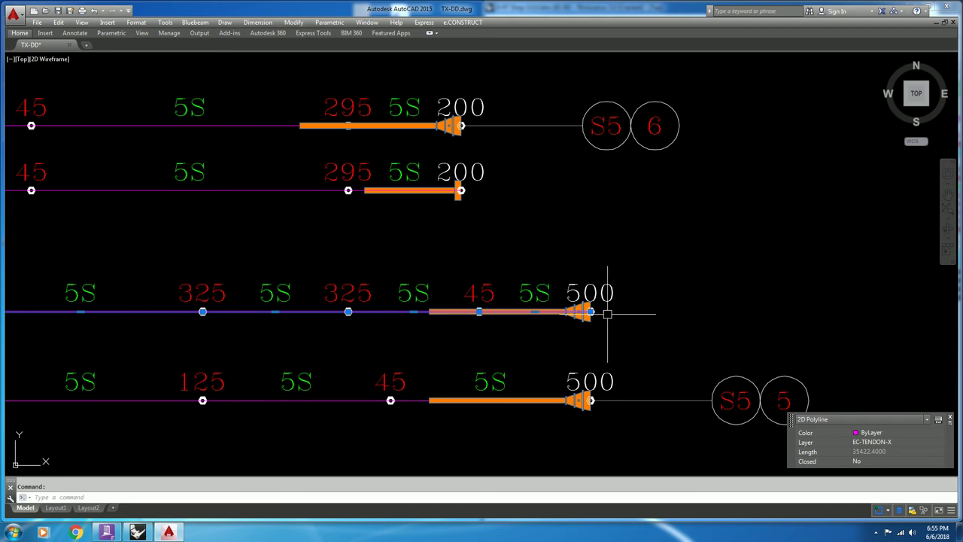
- Examine the wedges, duct and strand weight entries in tendon 10's row of the cutting length table
{"action": "scroll", "coordinate": [586, 318], "scroll_direction": "down", "scroll_amount": 7}
{"action": "middle_click_drag", "start_coordinate": [581, 316], "coordinate": [830, 310]}
{"action": "scroll", "coordinate": [363, 316], "scroll_direction": "up", "scroll_amount": 2}
{"action": "scroll", "coordinate": [380, 342], "scroll_direction": "down", "scroll_amount": 6}
{"action": "middle_click_drag", "start_coordinate": [441, 56], "coordinate": [415, 279]}
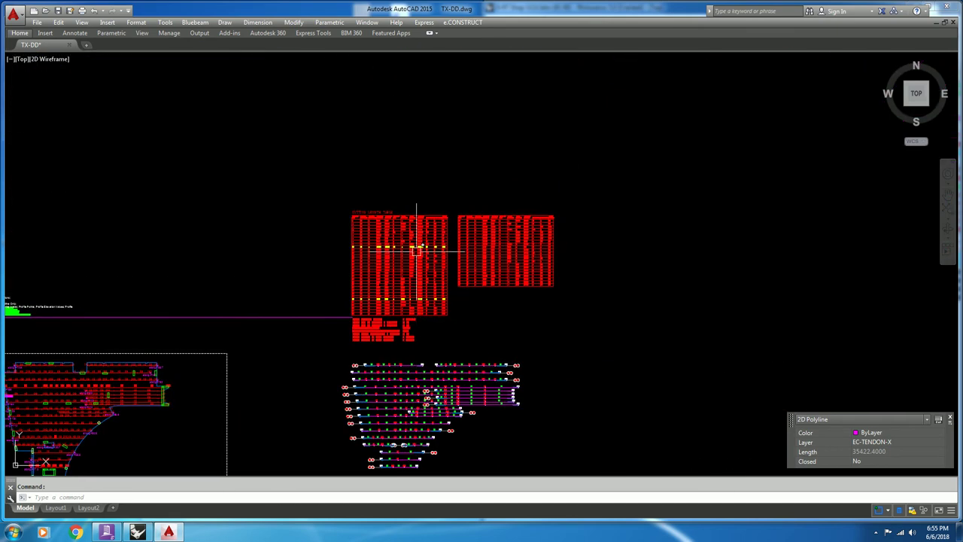
{"action": "scroll", "coordinate": [416, 280], "scroll_direction": "up", "scroll_amount": 10}
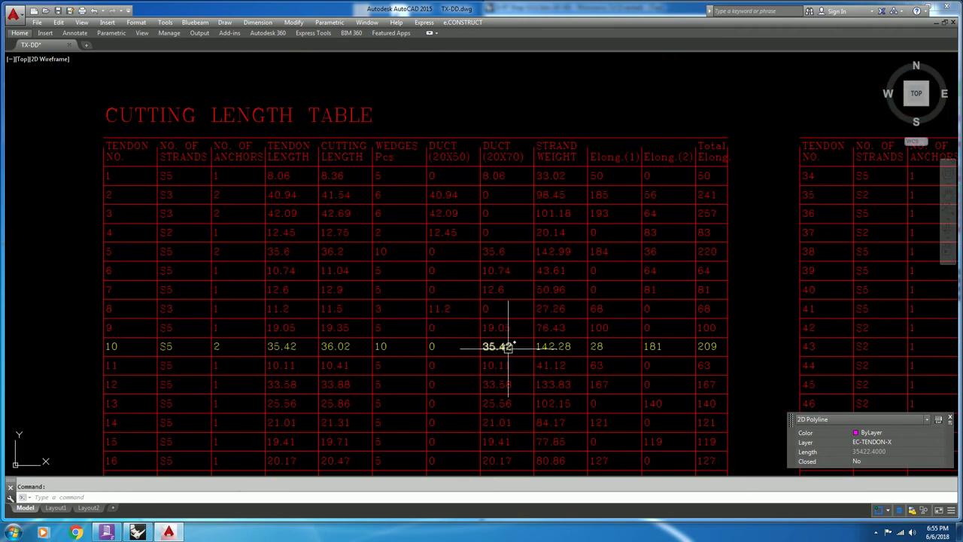
- Select the Elong.(1) and Elong.(2) entries in tendon 10's yellow row for checking
{"action": "middle_click_drag", "start_coordinate": [539, 346], "coordinate": [461, 345]}
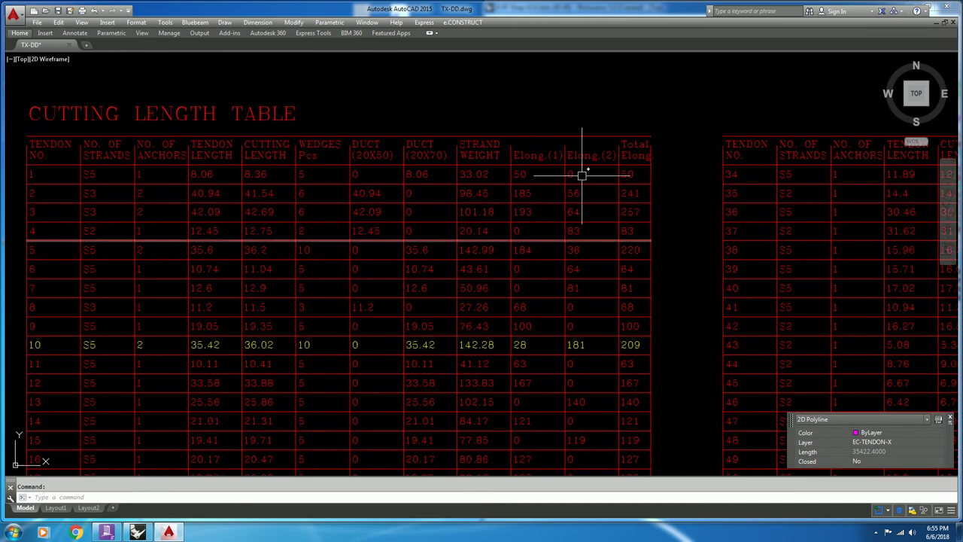
{"action": "scroll", "coordinate": [521, 342], "scroll_direction": "up", "scroll_amount": 5}
{"action": "left_click", "coordinate": [522, 343]}
{"action": "left_click", "coordinate": [651, 348]}
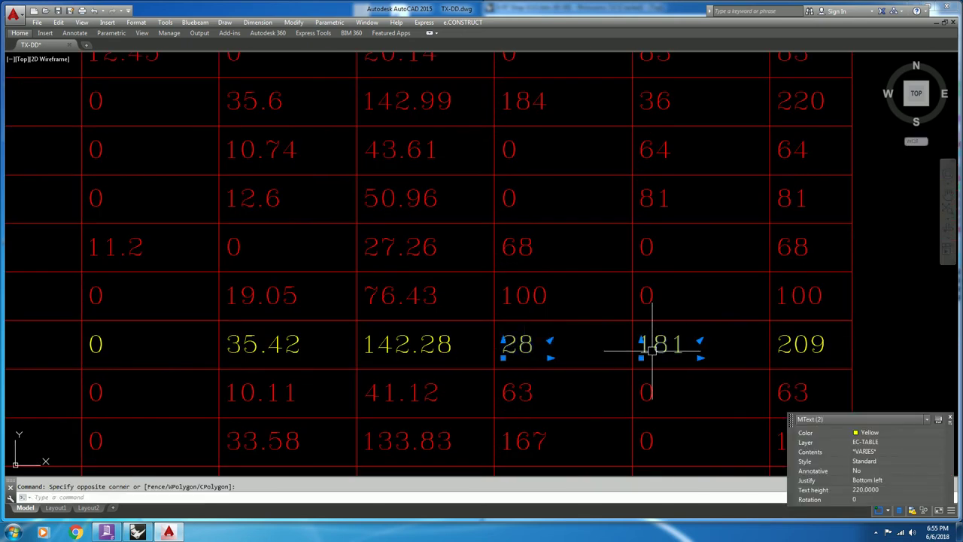
- Draw a horizontal construction line through the anchor end point of tendon 10 in the generated plan
{"action": "scroll", "coordinate": [646, 352], "scroll_direction": "down", "scroll_amount": 4}
{"action": "middle_click_drag", "start_coordinate": [638, 317], "coordinate": [617, 128]}
{"action": "middle_click_drag", "start_coordinate": [647, 357], "coordinate": [624, 136]}
{"action": "scroll", "coordinate": [634, 292], "scroll_direction": "down", "scroll_amount": 1}
{"action": "middle_click_drag", "start_coordinate": [634, 292], "coordinate": [621, 187]}
{"action": "middle_click_drag", "start_coordinate": [645, 458], "coordinate": [607, 185]}
{"action": "scroll", "coordinate": [441, 279], "scroll_direction": "up", "scroll_amount": 5}
{"action": "key", "text": "Escape"}
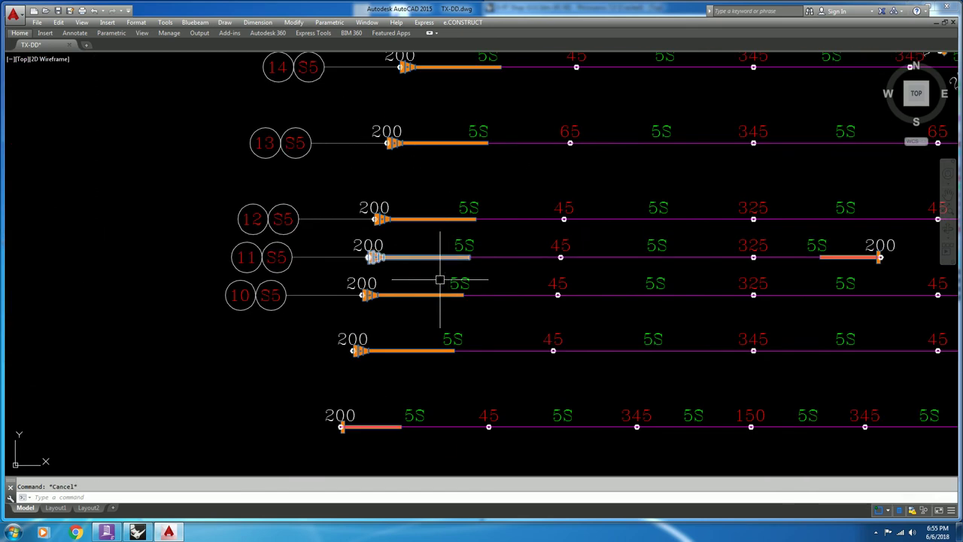
{"action": "type", "text": "xl"}
{"action": "key", "text": "Return"}
{"action": "type", "text": "h"}
{"action": "key", "text": "Return"}
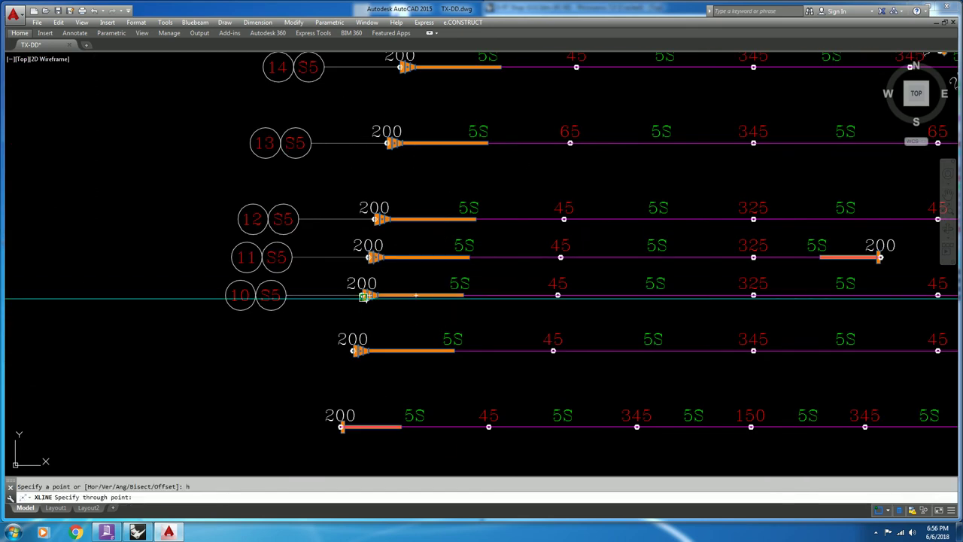
{"action": "scroll", "coordinate": [343, 301], "scroll_direction": "down", "scroll_amount": 4}
{"action": "key", "text": "Escape"}
- Inspect the elongation label where the construction line meets that tendon's end in the original tendon plan
{"action": "scroll", "coordinate": [489, 326], "scroll_direction": "up", "scroll_amount": 8}
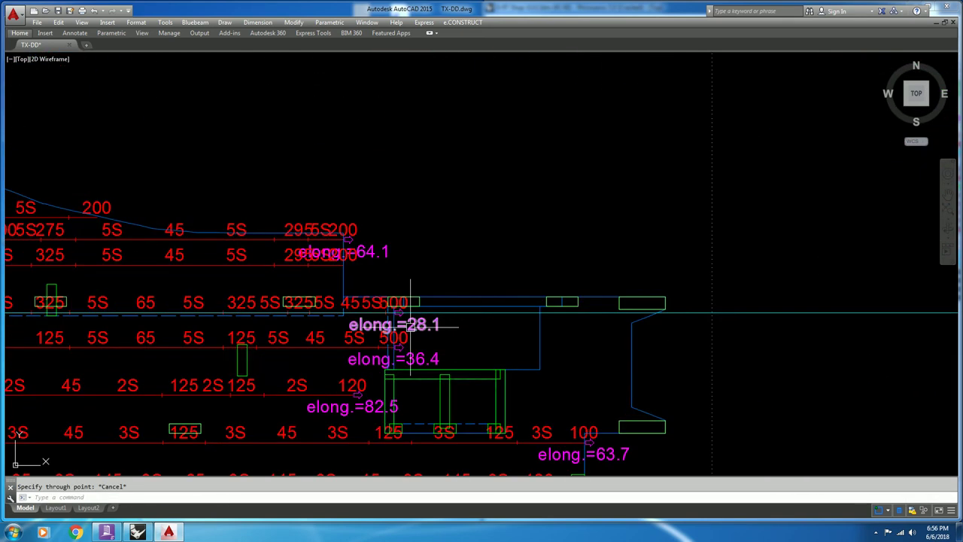
{"action": "left_click", "coordinate": [481, 325]}
{"action": "scroll", "coordinate": [516, 307], "scroll_direction": "down", "scroll_amount": 6}
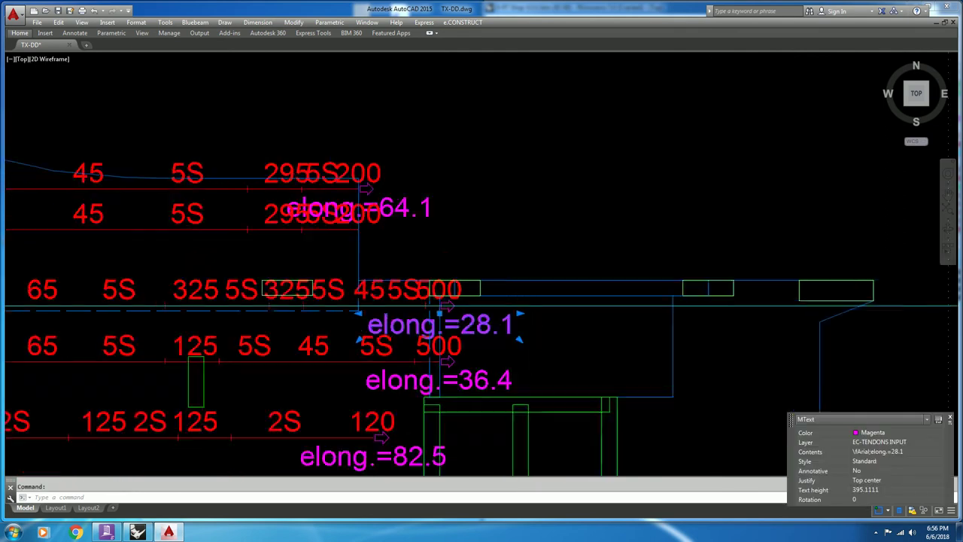
{"action": "scroll", "coordinate": [532, 301], "scroll_direction": "up", "scroll_amount": 2}
{"action": "left_click", "coordinate": [550, 285]}
{"action": "key", "text": "Escape"}
- Delete the horizontal construction line running through tendon 10
{"action": "left_click", "coordinate": [454, 288]}
{"action": "left_click", "coordinate": [425, 263]}
{"action": "key", "text": "Delete"}
- Select the Total Elong. entry in tendon 10's yellow row and check it against the two elongation entries
{"action": "scroll", "coordinate": [524, 267], "scroll_direction": "down", "scroll_amount": 6}
{"action": "middle_click_drag", "start_coordinate": [527, 260], "coordinate": [354, 379]}
{"action": "mouse_move", "coordinate": [775, 64]}
{"action": "middle_mouse_down"}
{"action": "mouse_move", "coordinate": [454, 370]}
{"action": "mouse_move", "coordinate": [358, 417]}
{"action": "middle_mouse_up"}
{"action": "scroll", "coordinate": [499, 211], "scroll_direction": "up", "scroll_amount": 4}
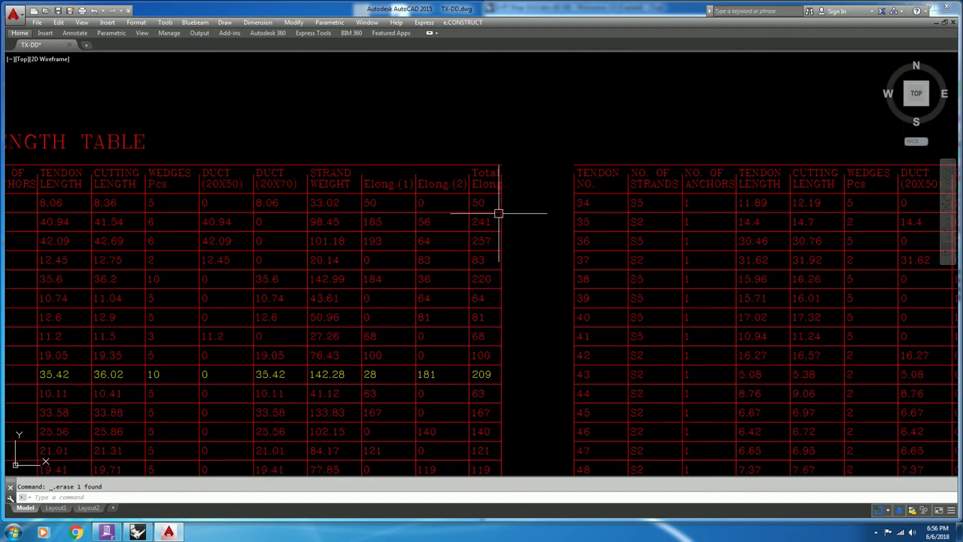
{"action": "scroll", "coordinate": [478, 379], "scroll_direction": "up", "scroll_amount": 3}
{"action": "left_click", "coordinate": [477, 383]}
{"action": "scroll", "coordinate": [401, 350], "scroll_direction": "down", "scroll_amount": 2}
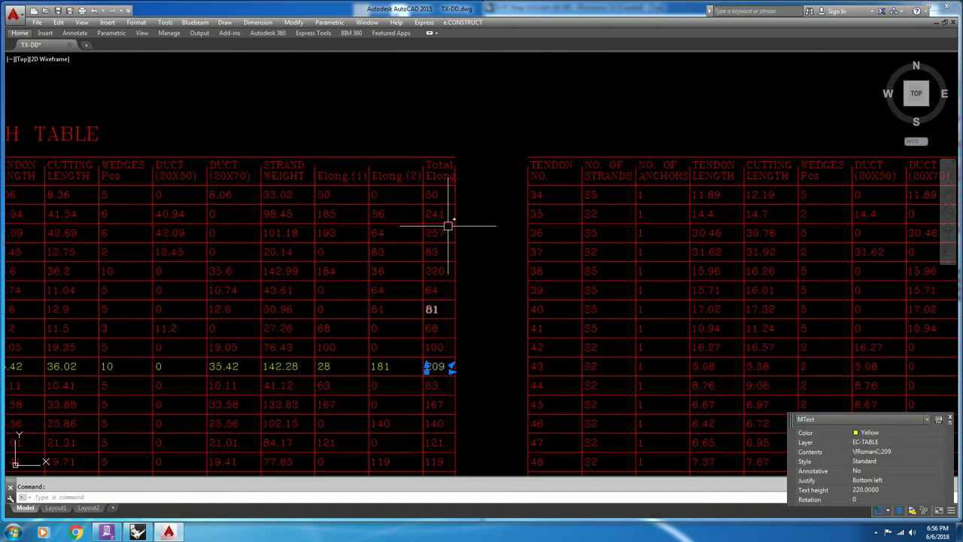
- Review the full list of strand, anchor, wedge, polystyrene and duct totals below the cutting length table
{"action": "scroll", "coordinate": [490, 241], "scroll_direction": "down", "scroll_amount": 2}
{"action": "middle_click_drag", "start_coordinate": [501, 226], "coordinate": [593, 2]}
{"action": "key", "text": "Escape"}
{"action": "scroll", "coordinate": [443, 307], "scroll_direction": "up", "scroll_amount": 4}
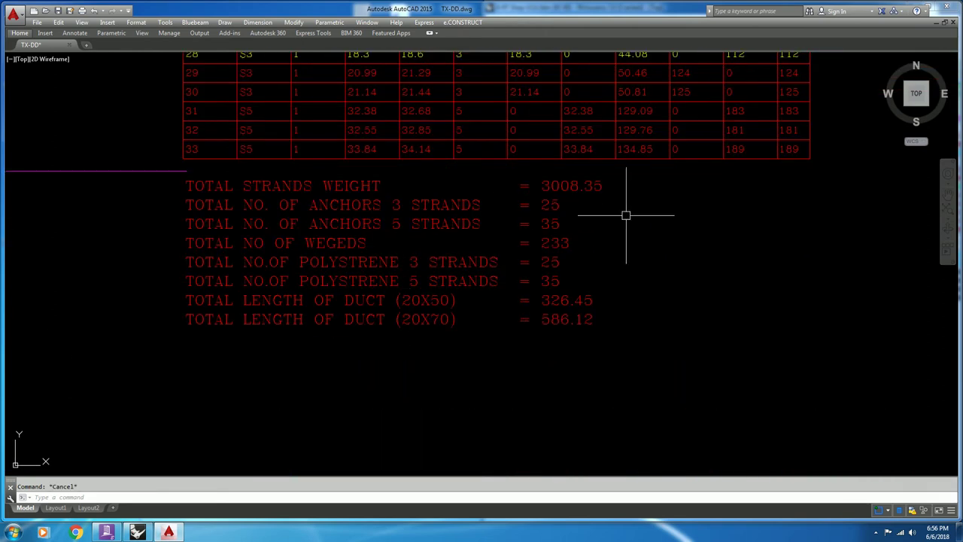
{"action": "left_click", "coordinate": [631, 179]}
{"action": "left_click", "coordinate": [372, 372]}
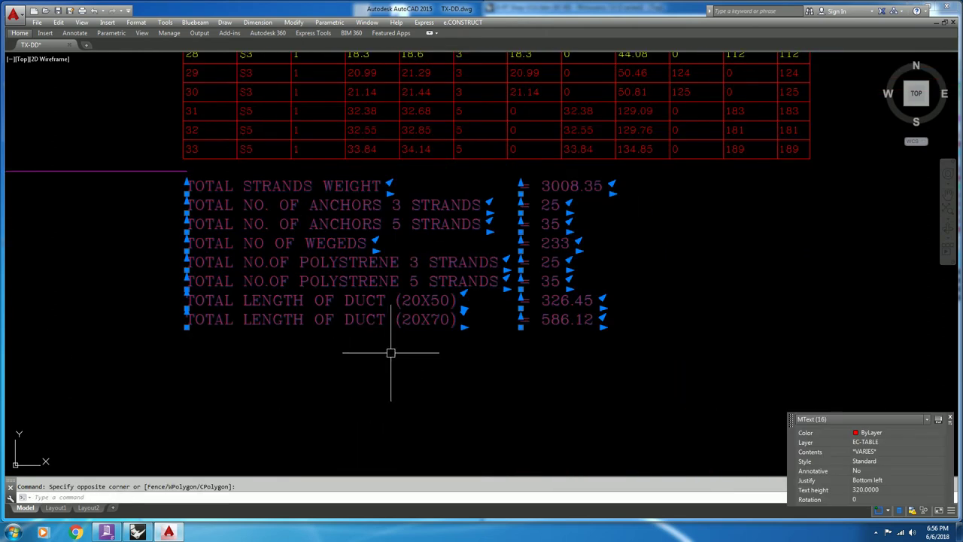
{"action": "key", "text": "Escape"}
{"action": "middle_click_drag", "start_coordinate": [388, 358], "coordinate": [377, 410]}
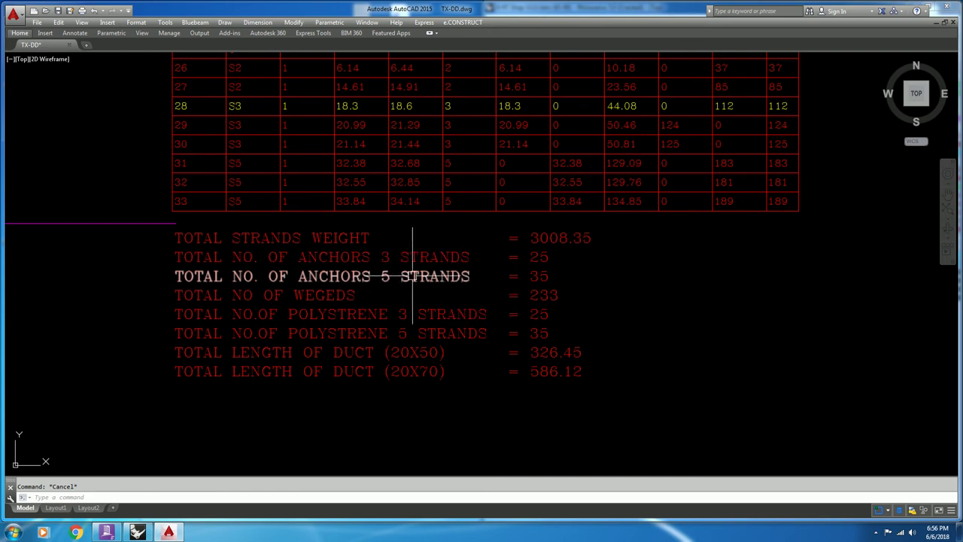
- Check the total number of wedges and the total lengths of the 20X50 and 20X70 ducts
{"action": "left_click", "coordinate": [541, 299]}
{"action": "key", "text": "Escape"}
{"action": "left_click", "coordinate": [374, 357]}
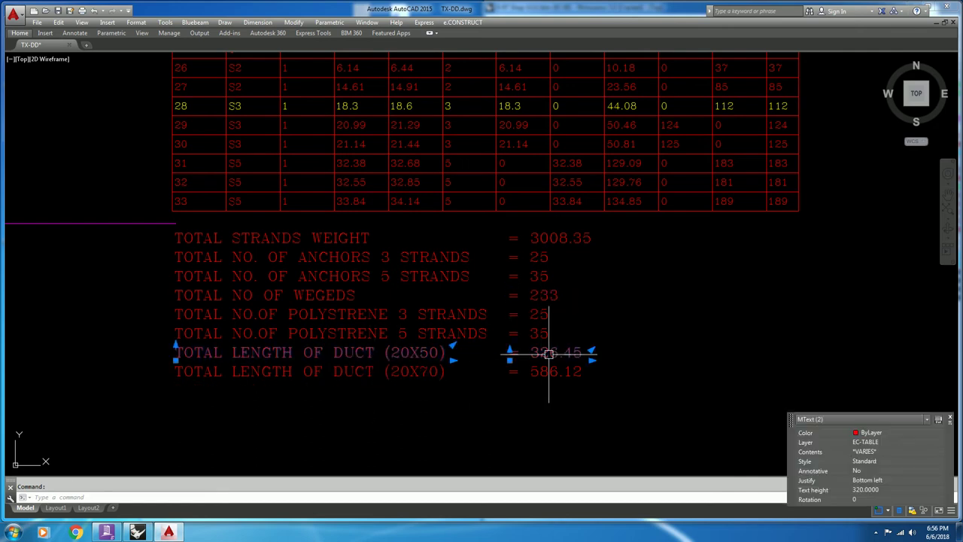
{"action": "key", "text": "Escape"}
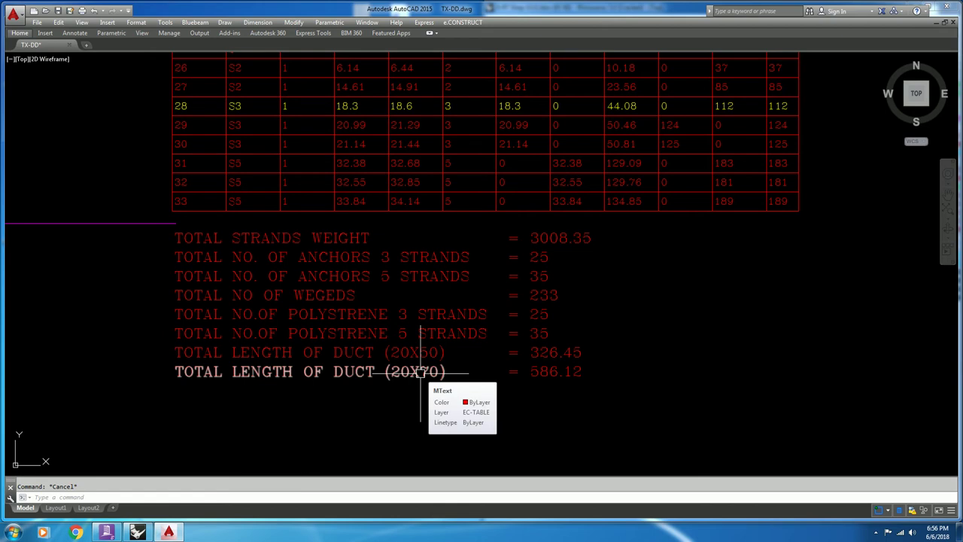
{"action": "left_click", "coordinate": [433, 371]}
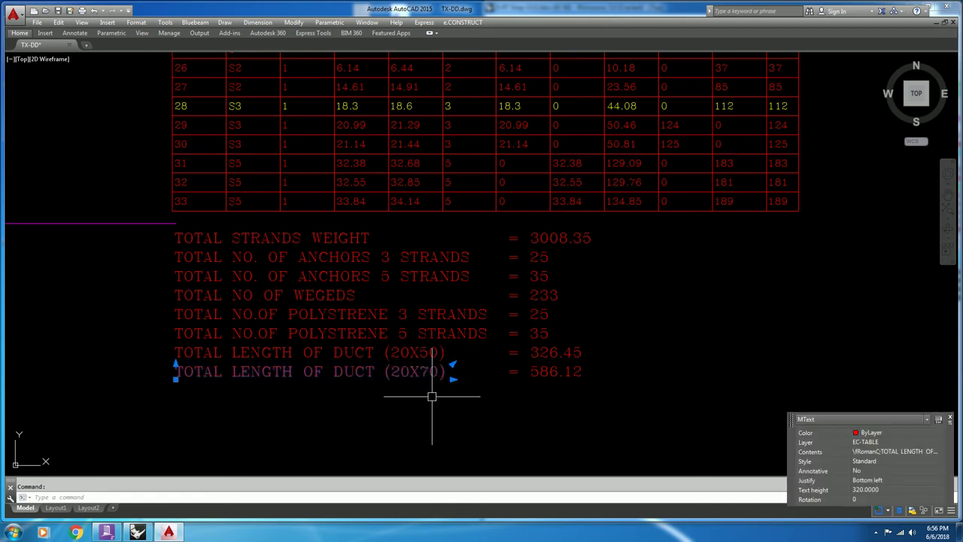
{"action": "key", "text": "Escape"}
{"action": "left_click", "coordinate": [449, 402]}
{"action": "key", "text": "Escape"}
- Look over the second part of the cutting length table and the overall X-direction drawing
{"action": "scroll", "coordinate": [420, 346], "scroll_direction": "down", "scroll_amount": 2}
{"action": "scroll", "coordinate": [416, 364], "scroll_direction": "down", "scroll_amount": 4}
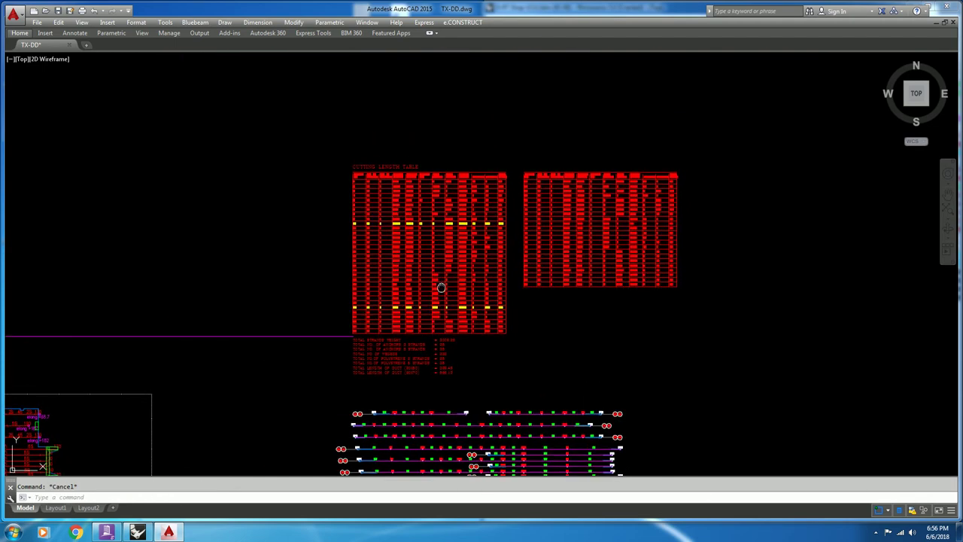
{"action": "scroll", "coordinate": [662, 184], "scroll_direction": "up", "scroll_amount": 4}
{"action": "left_click", "coordinate": [819, 254]}
{"action": "key", "text": "Escape"}
{"action": "scroll", "coordinate": [615, 109], "scroll_direction": "down", "scroll_amount": 8}
{"action": "middle_click", "coordinate": [662, 258]}
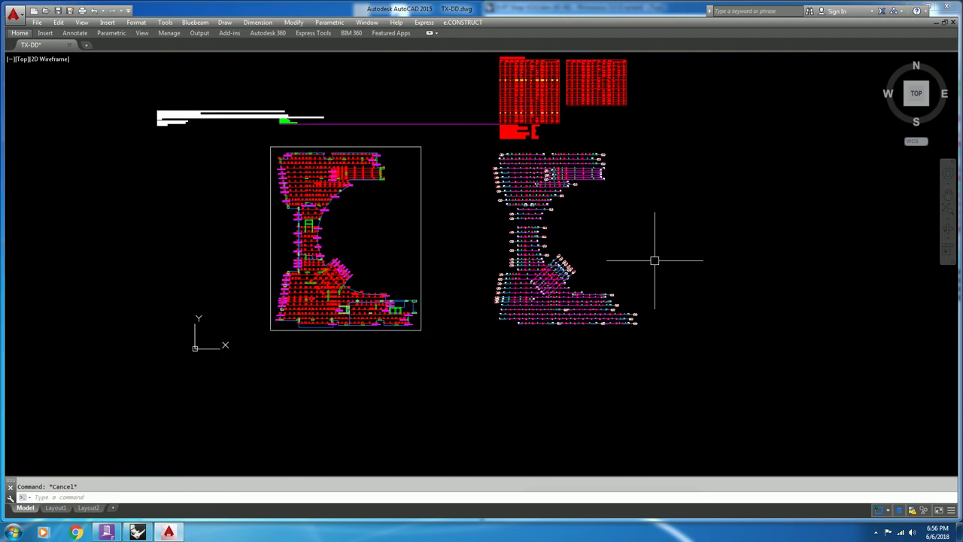
- Switch to Grasshopper, set Export TO CAD to False, and import TY.dwg into Rhino
{"action": "left_click", "coordinate": [917, 7]}
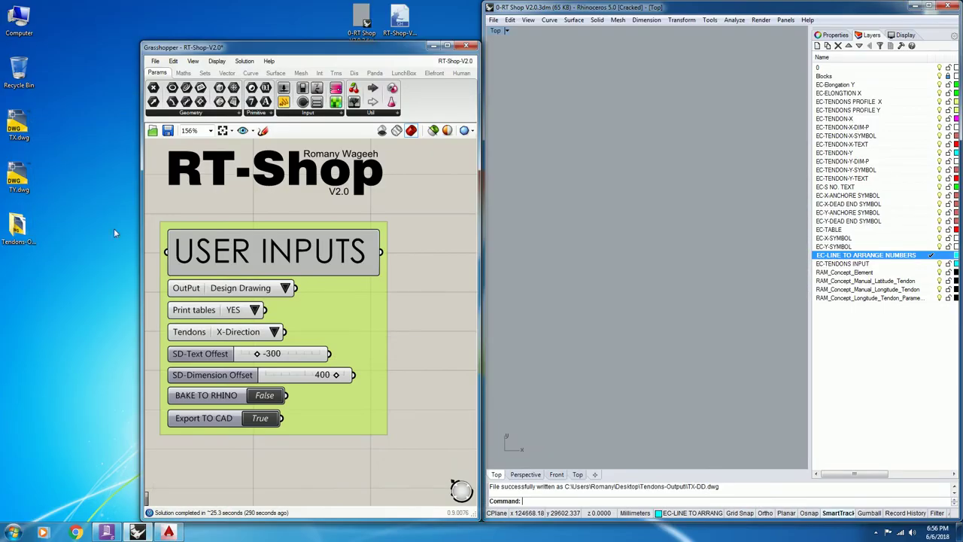
{"action": "left_click", "coordinate": [263, 419]}
{"action": "left_click_drag", "start_coordinate": [33, 229], "coordinate": [362, 256]}
{"action": "left_click", "coordinate": [377, 254]}
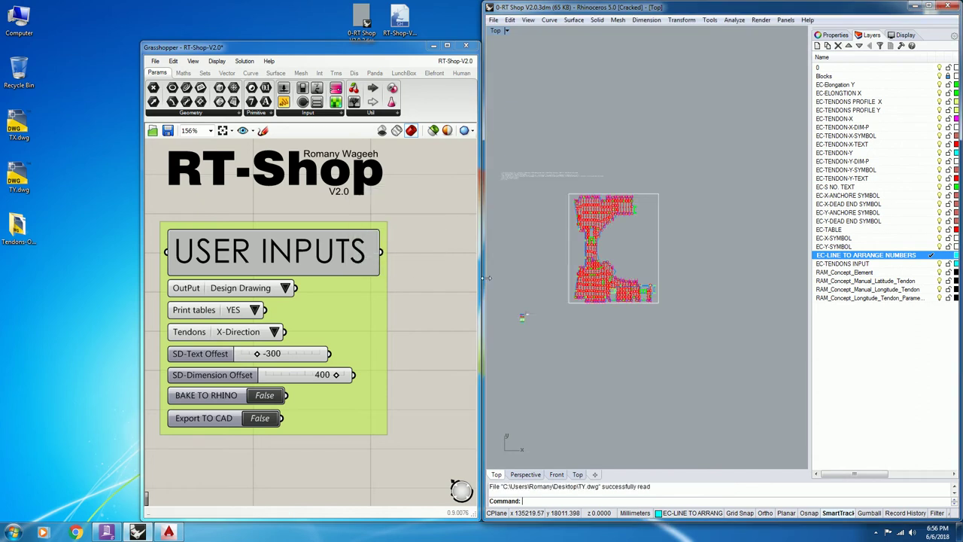
- Move all objects on the RAM_Concept_Manual_Longitude_Tendon layer to the EC-TENDONS INPUT layer
{"action": "left_click", "coordinate": [877, 290]}
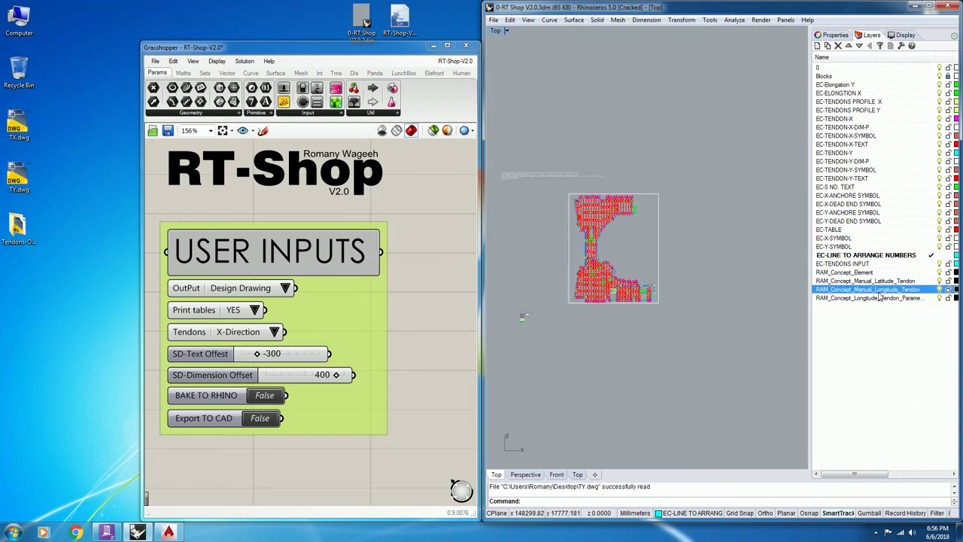
{"action": "right_click", "coordinate": [879, 292]}
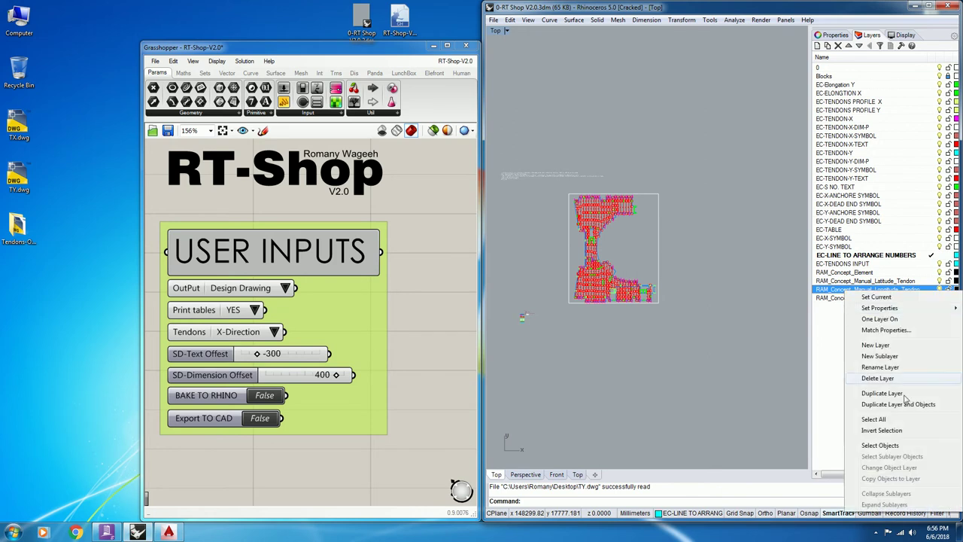
{"action": "left_click", "coordinate": [879, 446]}
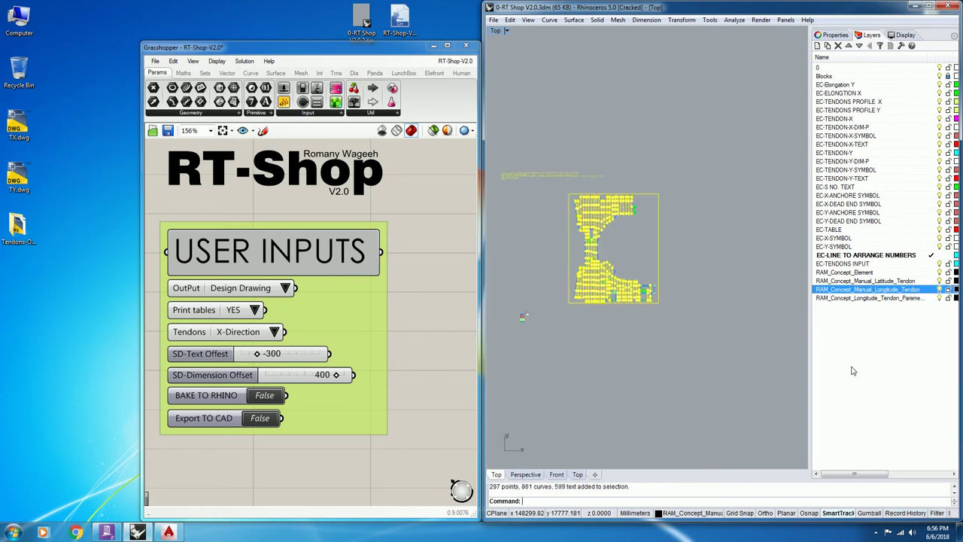
{"action": "left_click", "coordinate": [846, 264]}
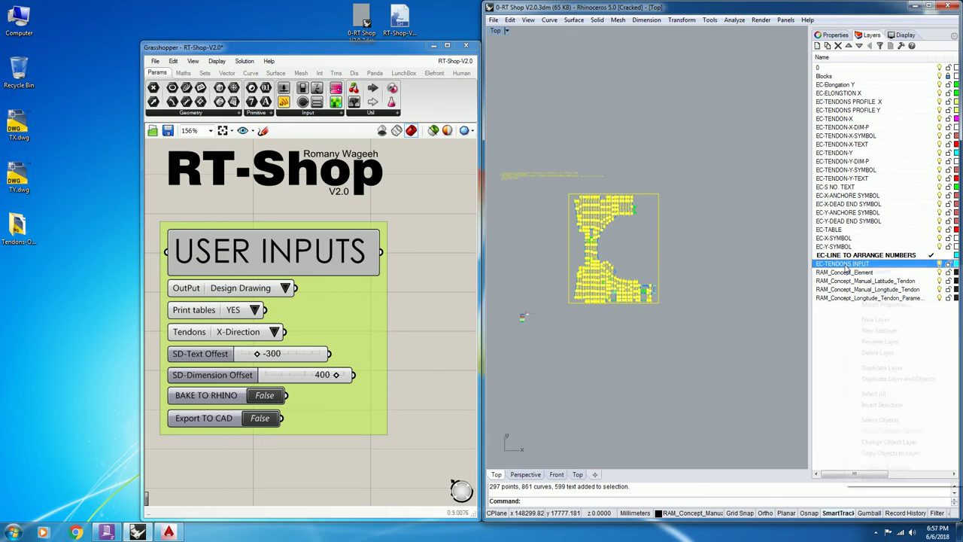
{"action": "right_click", "coordinate": [845, 267]}
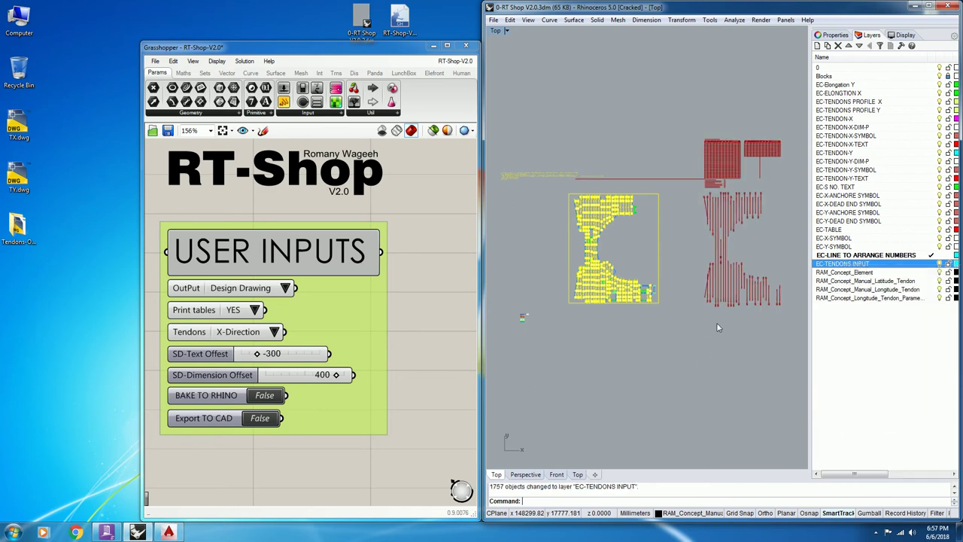
- Examine the generated tendon drawing and cutting length table for TY.dwg in Rhino's Top view
{"action": "scroll", "coordinate": [689, 344], "scroll_direction": "up", "scroll_amount": 5}
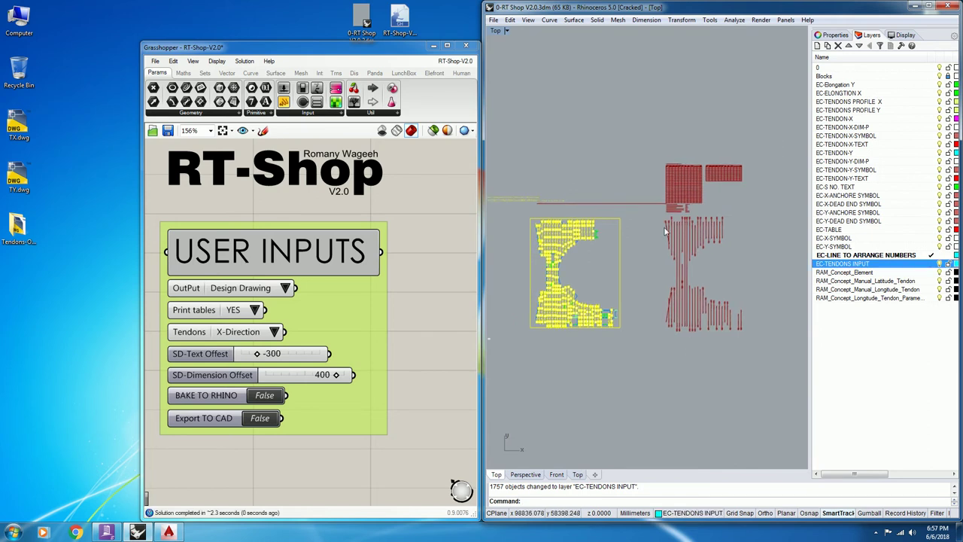
{"action": "scroll", "coordinate": [668, 226], "scroll_direction": "up", "scroll_amount": 2}
{"action": "scroll", "coordinate": [645, 225], "scroll_direction": "up", "scroll_amount": 5}
{"action": "scroll", "coordinate": [645, 226], "scroll_direction": "down", "scroll_amount": 14}
{"action": "right_click_drag", "start_coordinate": [662, 69], "coordinate": [679, 215]}
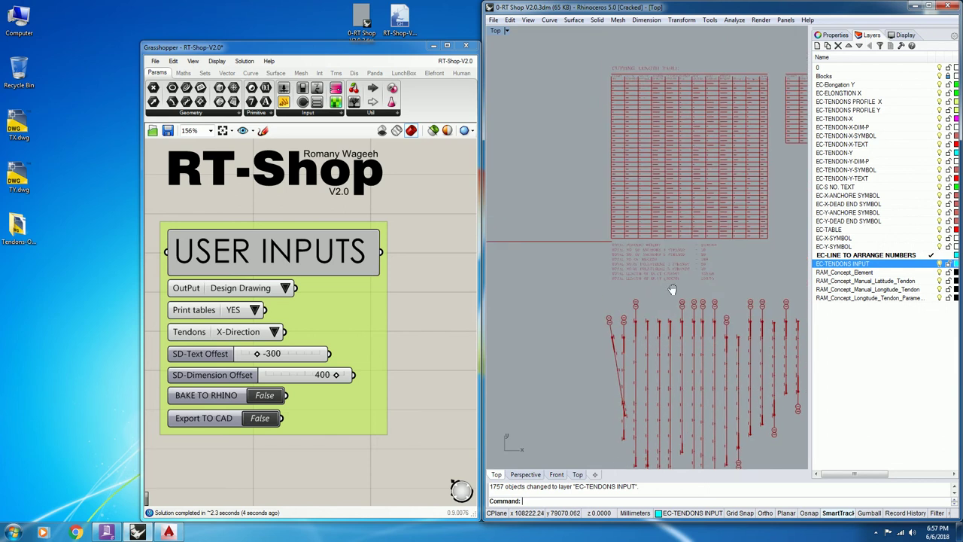
{"action": "scroll", "coordinate": [623, 192], "scroll_direction": "up", "scroll_amount": 8}
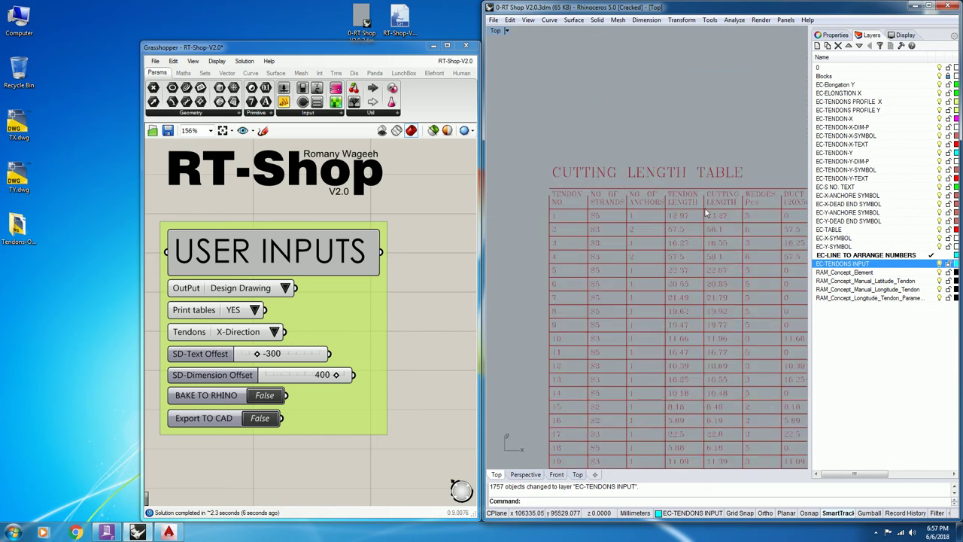
- Inspect the vertical tendons, their numbering bubbles and the tables generated under the X-Direction setting
{"action": "scroll", "coordinate": [704, 241], "scroll_direction": "down", "scroll_amount": 8}
{"action": "mouse_move", "coordinate": [707, 452]}
{"action": "right_mouse_down"}
{"action": "mouse_move", "coordinate": [664, 267]}
{"action": "mouse_move", "coordinate": [659, 292]}
{"action": "right_mouse_up"}
{"action": "right_click_drag", "start_coordinate": [647, 437], "coordinate": [668, 294]}
{"action": "scroll", "coordinate": [667, 294], "scroll_direction": "down", "scroll_amount": 2}
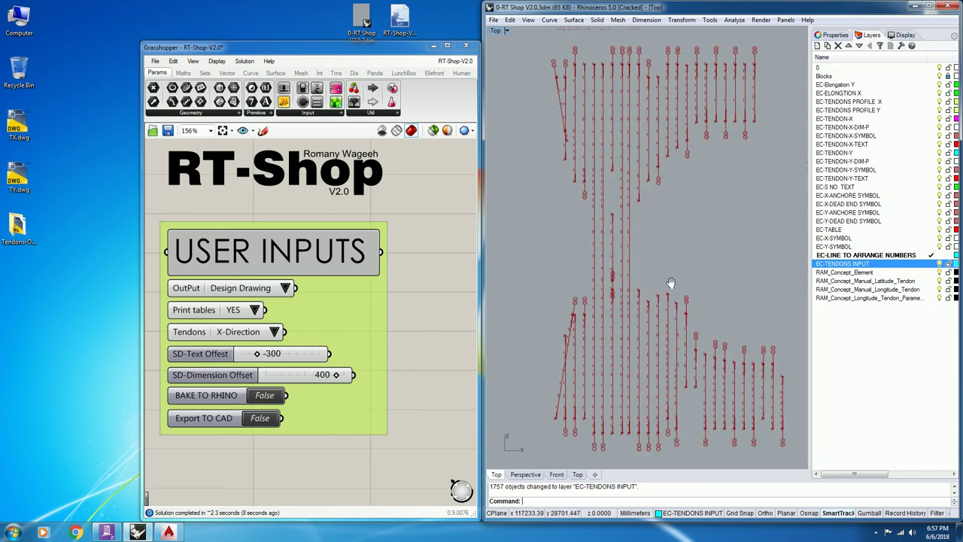
{"action": "scroll", "coordinate": [670, 298], "scroll_direction": "up", "scroll_amount": 4}
{"action": "scroll", "coordinate": [766, 348], "scroll_direction": "up", "scroll_amount": 4}
{"action": "right_click_drag", "start_coordinate": [765, 348], "coordinate": [668, 329]}
{"action": "scroll", "coordinate": [668, 329], "scroll_direction": "down", "scroll_amount": 6}
{"action": "right_click_drag", "start_coordinate": [734, 327], "coordinate": [589, 329]}
{"action": "scroll", "coordinate": [590, 329], "scroll_direction": "up", "scroll_amount": 6}
{"action": "scroll", "coordinate": [542, 320], "scroll_direction": "up", "scroll_amount": 2}
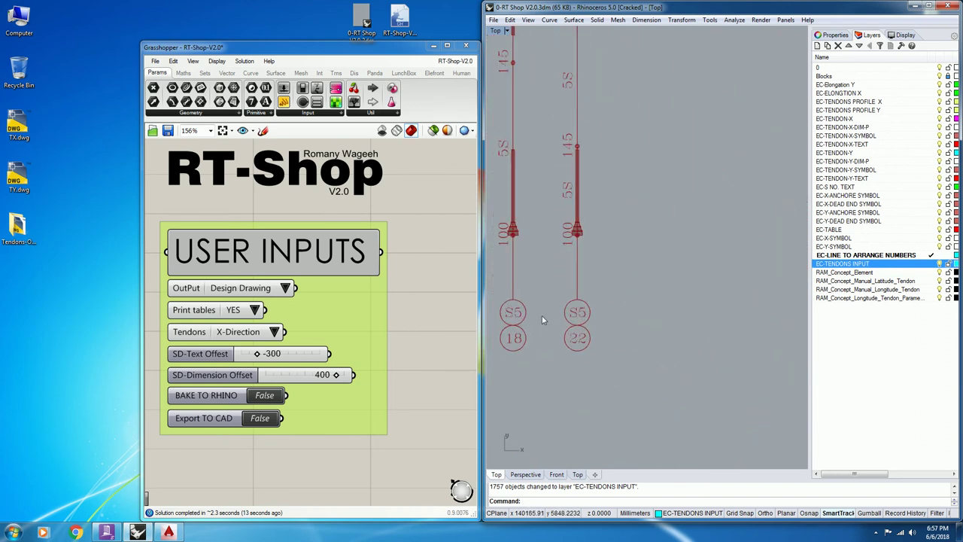
{"action": "scroll", "coordinate": [546, 313], "scroll_direction": "down", "scroll_amount": 5}
{"action": "scroll", "coordinate": [557, 317], "scroll_direction": "down", "scroll_amount": 6}
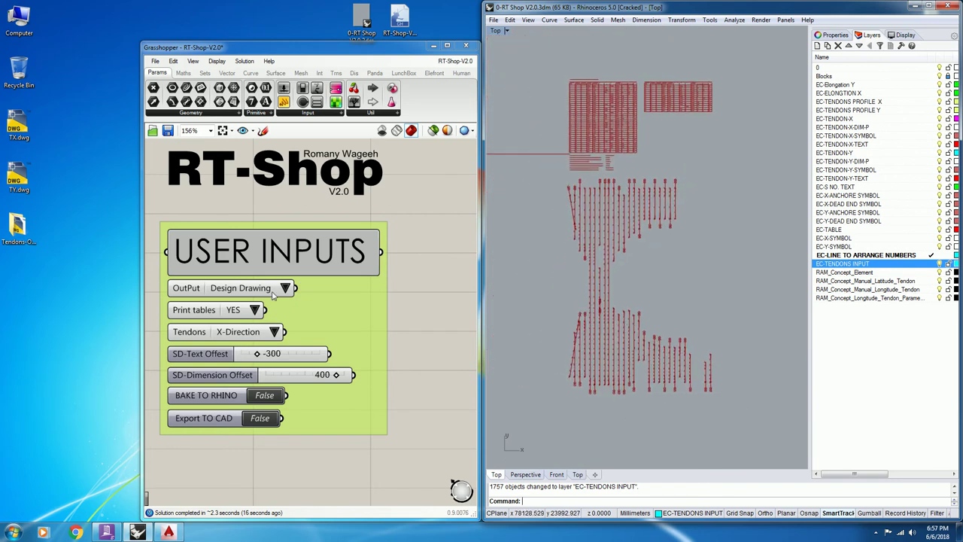
{"action": "scroll", "coordinate": [607, 208], "scroll_direction": "up", "scroll_amount": 3}
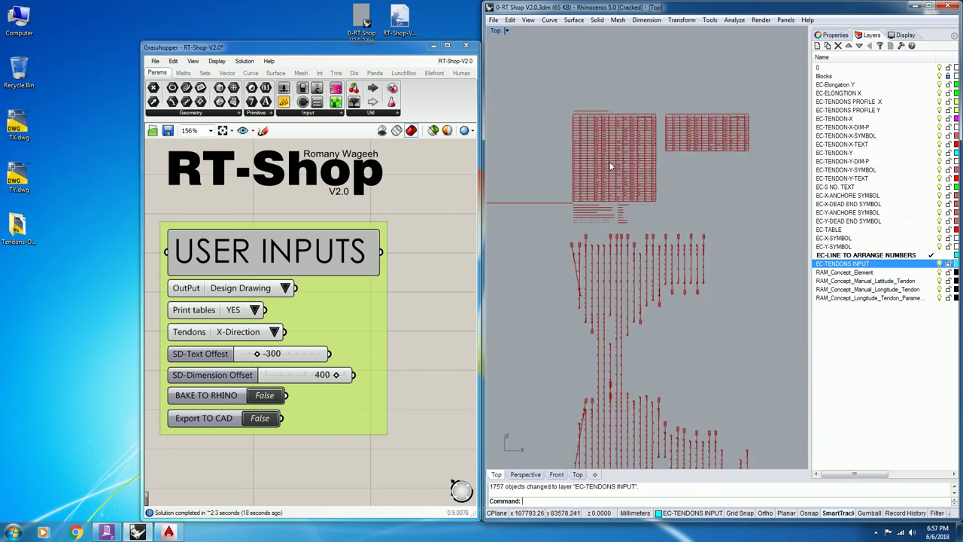
- Switch the Print tables option to NO and back to YES
{"action": "left_click", "coordinate": [255, 311]}
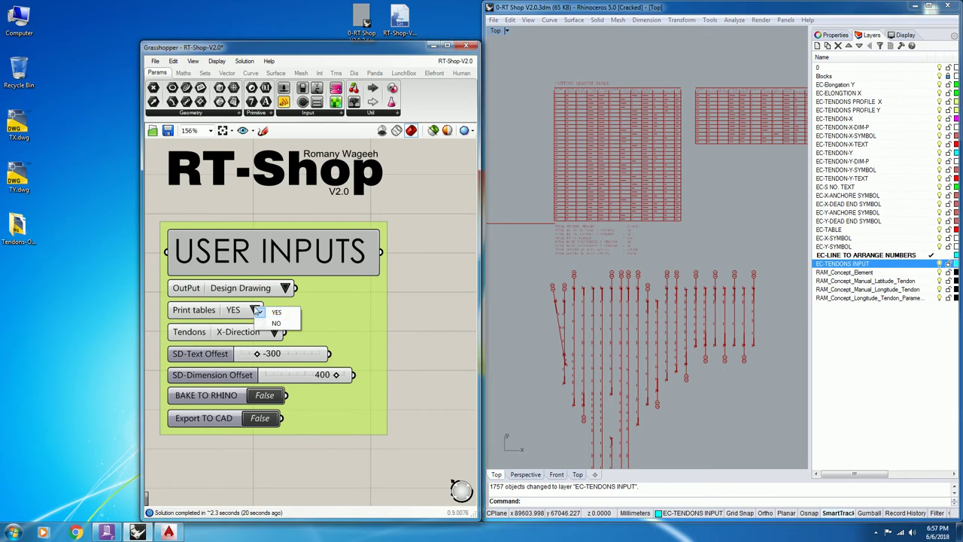
{"action": "left_click", "coordinate": [272, 323]}
{"action": "left_click", "coordinate": [255, 311]}
{"action": "left_click", "coordinate": [272, 315]}
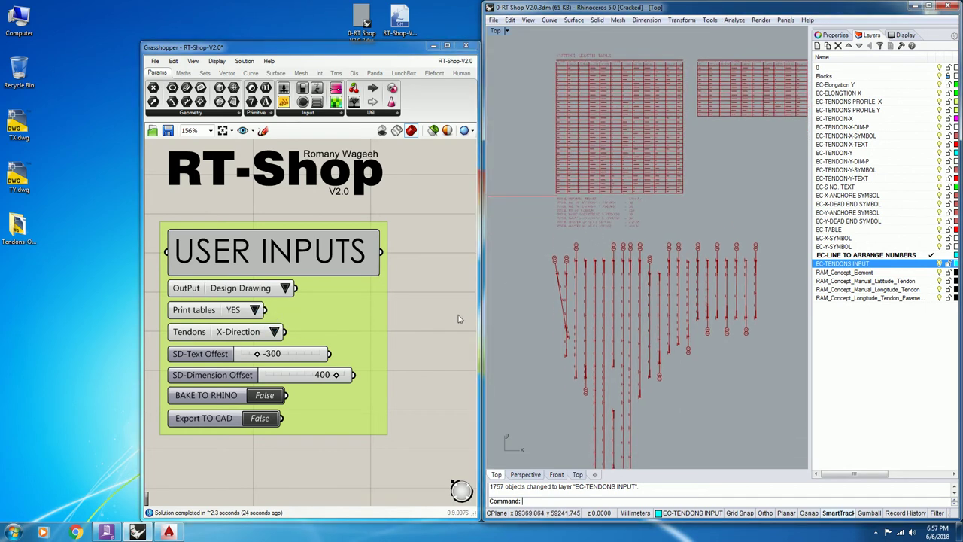
- Set the Tendons option to Y-Direction and check the regenerated tendon numbering and quantity totals in Rhino
{"action": "left_click", "coordinate": [272, 332]}
{"action": "left_click", "coordinate": [297, 346]}
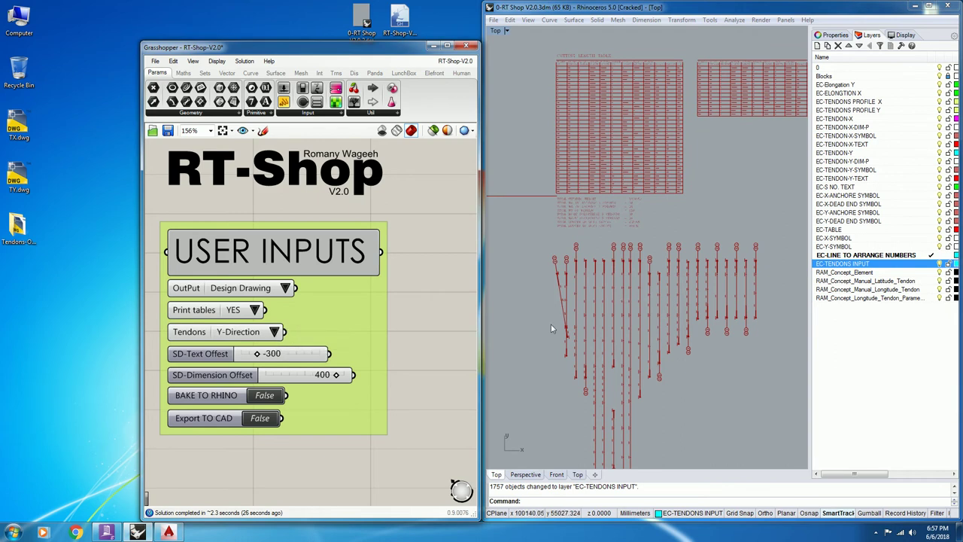
{"action": "scroll", "coordinate": [631, 278], "scroll_direction": "up", "scroll_amount": 4}
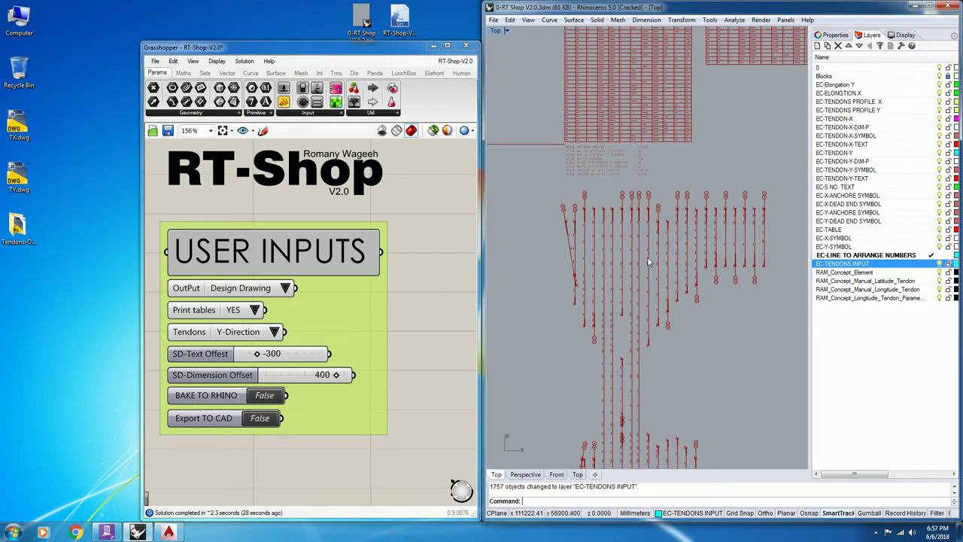
{"action": "scroll", "coordinate": [654, 252], "scroll_direction": "down", "scroll_amount": 3}
{"action": "scroll", "coordinate": [665, 307], "scroll_direction": "up", "scroll_amount": 5}
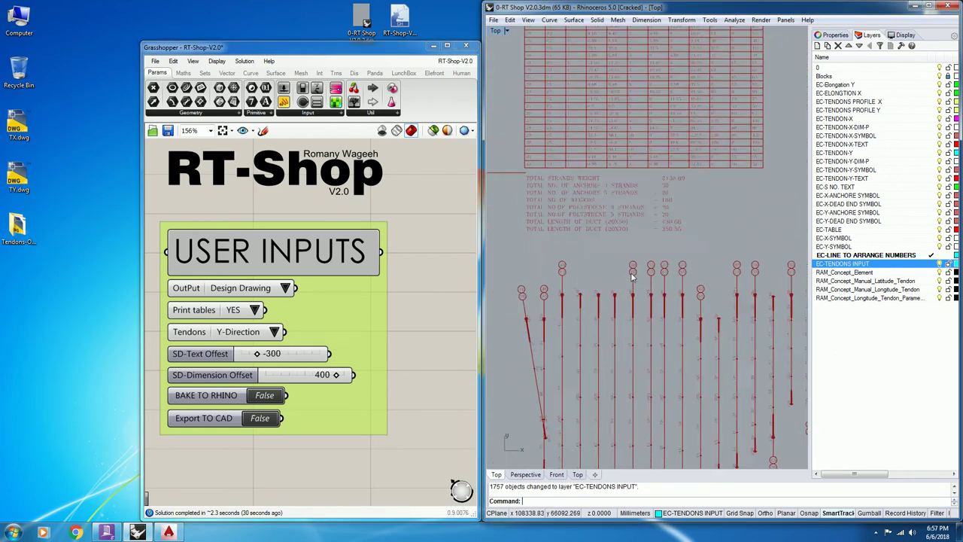
{"action": "scroll", "coordinate": [637, 306], "scroll_direction": "down", "scroll_amount": 4}
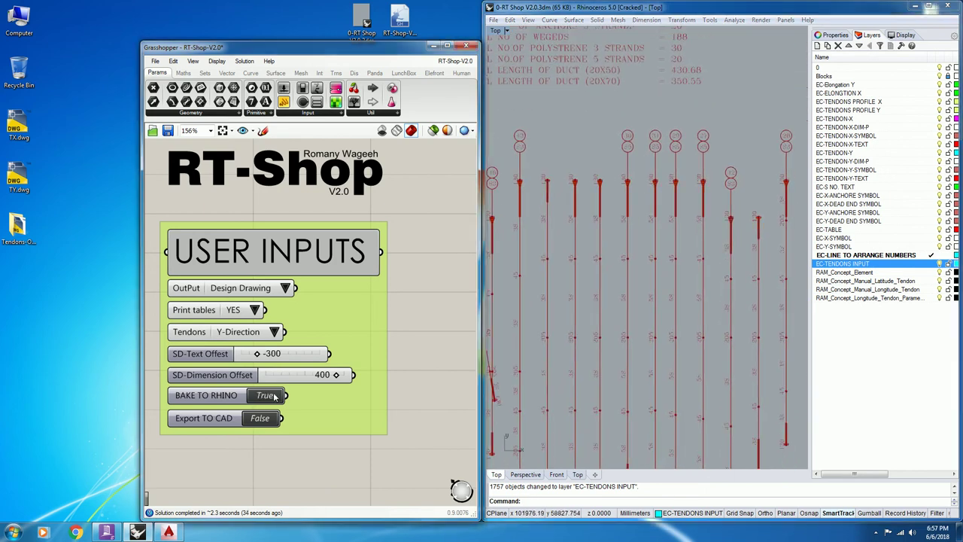
- Bake the Y-direction design drawing to Rhino and export it to CAD as TY-DD in the desktop's Tendons-Output folder
{"action": "double_click", "coordinate": [263, 422]}
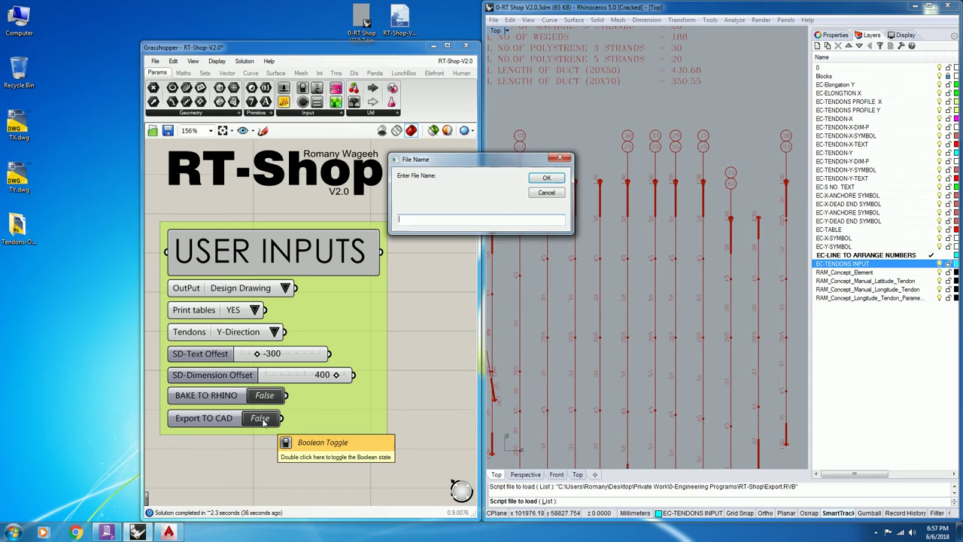
{"action": "type", "text": "TY-DD"}
{"action": "left_click", "coordinate": [546, 179]}
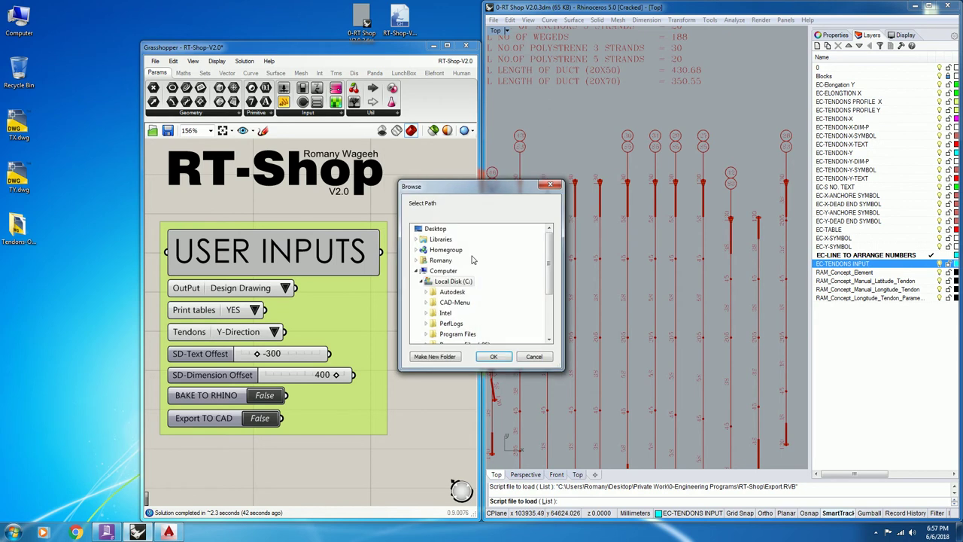
{"action": "left_click", "coordinate": [431, 230]}
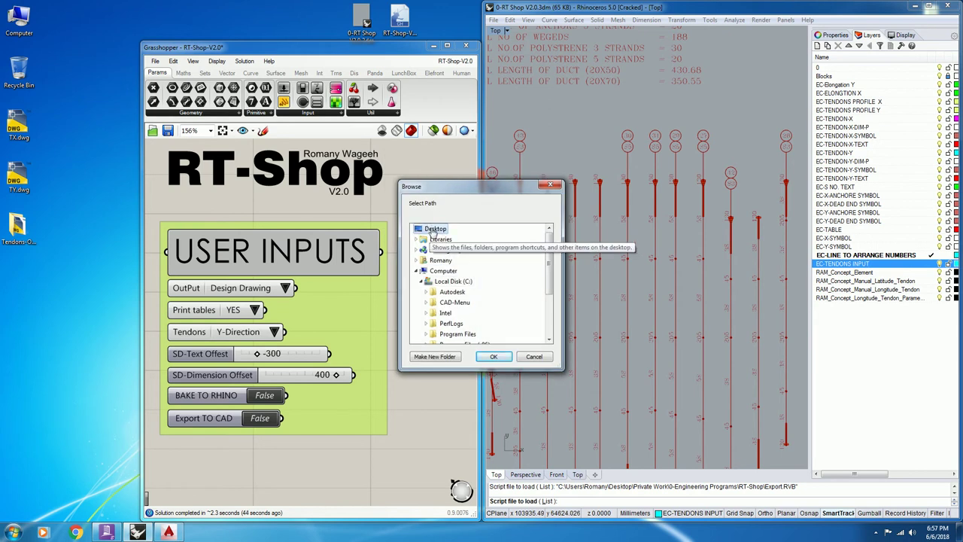
{"action": "left_click", "coordinate": [414, 271]}
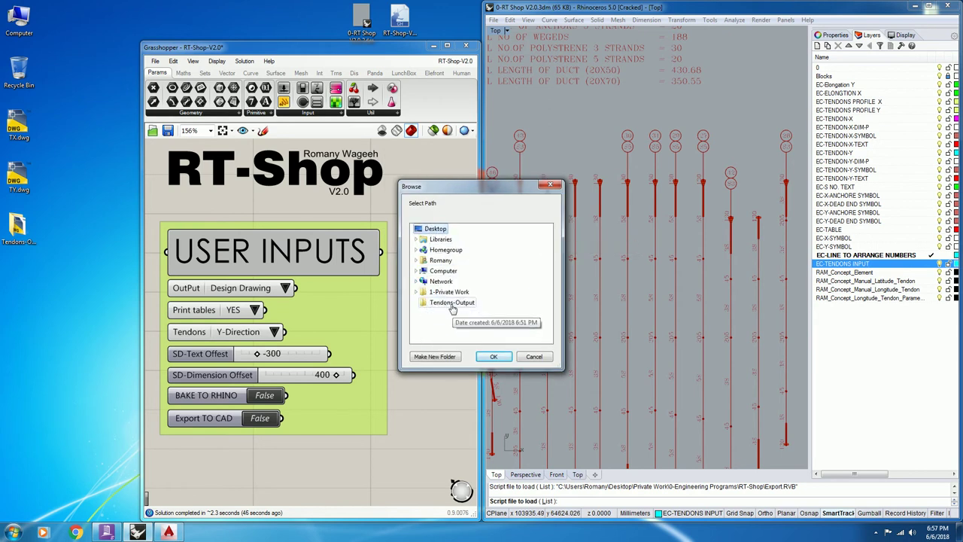
{"action": "left_click", "coordinate": [451, 302]}
{"action": "left_click", "coordinate": [489, 357]}
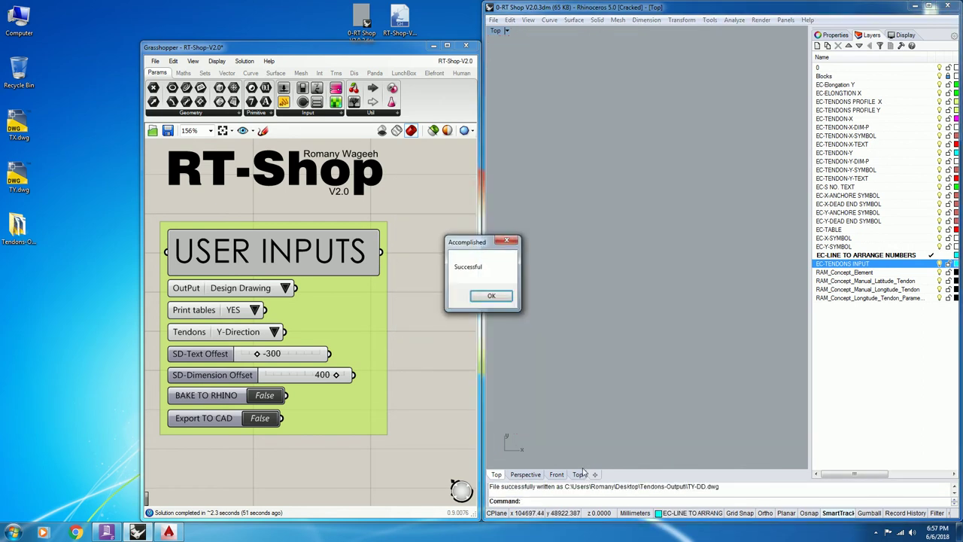
{"action": "left_click", "coordinate": [488, 296]}
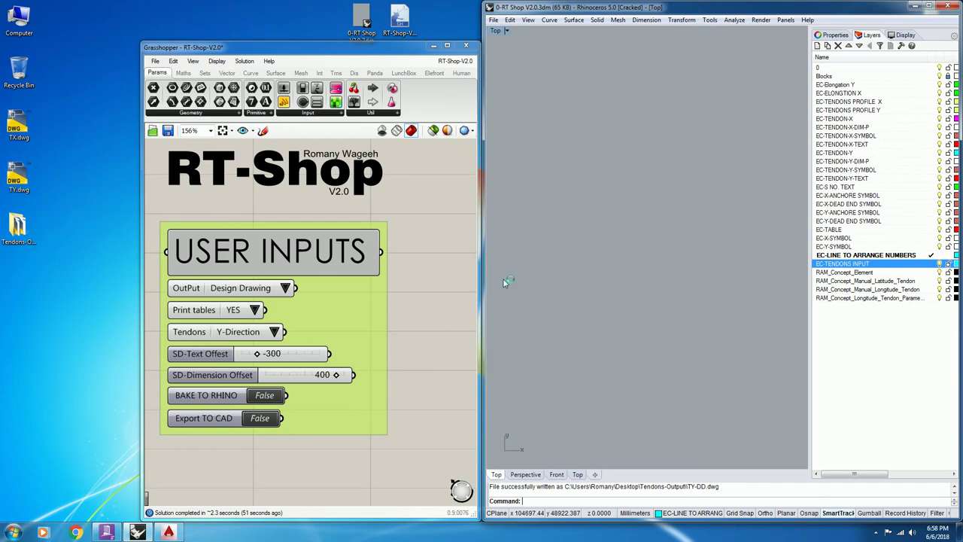
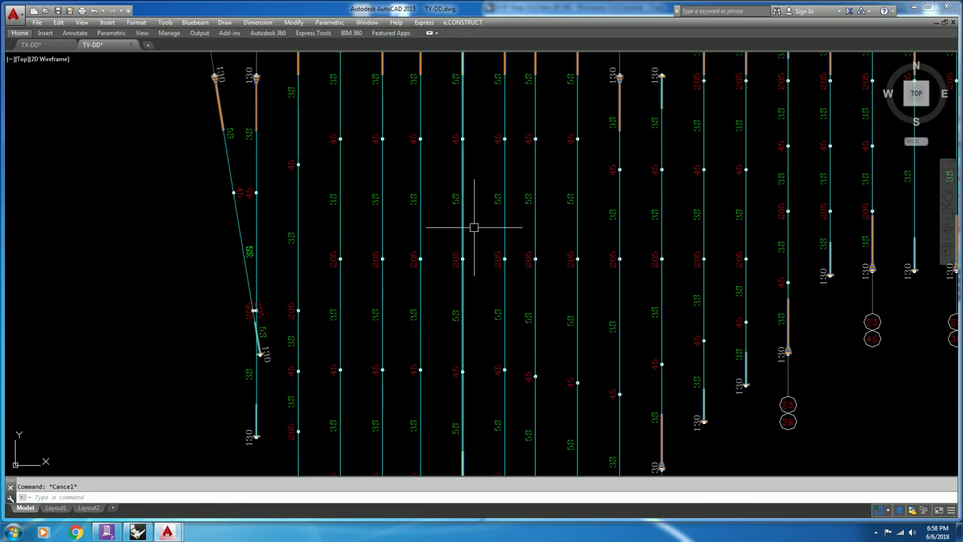
- Clear the selection and regenerate the exported TY-DD drawing in AutoCAD
{"action": "scroll", "coordinate": [451, 226], "scroll_direction": "down", "scroll_amount": 5}
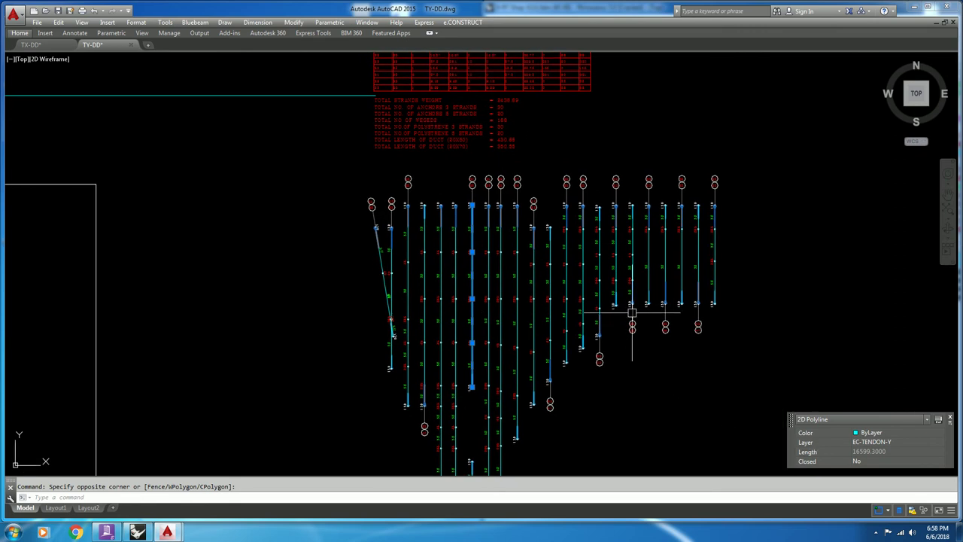
{"action": "key", "text": "Escape"}
{"action": "scroll", "coordinate": [468, 225], "scroll_direction": "up", "scroll_amount": 8}
{"action": "left_click", "coordinate": [494, 110]}
{"action": "left_click", "coordinate": [401, 224]}
{"action": "key", "text": "Escape"}
{"action": "type", "text": "re"}
{"action": "key", "text": "Return"}
{"action": "scroll", "coordinate": [430, 256], "scroll_direction": "down", "scroll_amount": 6}
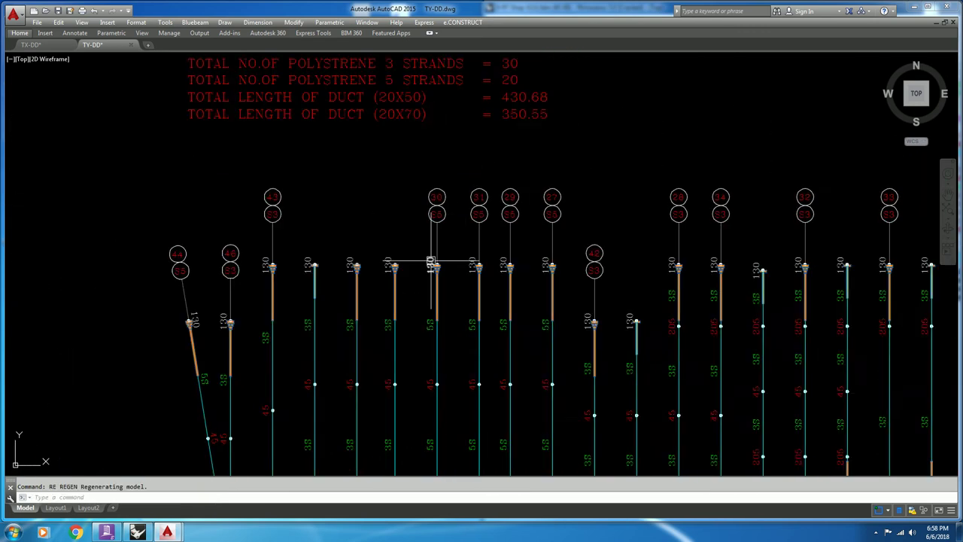
- Select the long polyline of tendon 4 and trace it down to its number bubble and end anchor
{"action": "middle_click_drag", "start_coordinate": [399, 123], "coordinate": [421, 289]}
{"action": "scroll", "coordinate": [419, 229], "scroll_direction": "up", "scroll_amount": 3}
{"action": "left_click", "coordinate": [436, 224]}
{"action": "left_click", "coordinate": [381, 144]}
{"action": "scroll", "coordinate": [380, 144], "scroll_direction": "down", "scroll_amount": 3}
{"action": "scroll", "coordinate": [429, 271], "scroll_direction": "up", "scroll_amount": 3}
{"action": "scroll", "coordinate": [436, 254], "scroll_direction": "down", "scroll_amount": 7}
{"action": "scroll", "coordinate": [387, 155], "scroll_direction": "up", "scroll_amount": 8}
{"action": "scroll", "coordinate": [421, 286], "scroll_direction": "up", "scroll_amount": 5}
{"action": "scroll", "coordinate": [406, 204], "scroll_direction": "down", "scroll_amount": 5}
{"action": "scroll", "coordinate": [421, 238], "scroll_direction": "up", "scroll_amount": 4}
{"action": "scroll", "coordinate": [424, 342], "scroll_direction": "up", "scroll_amount": 2}
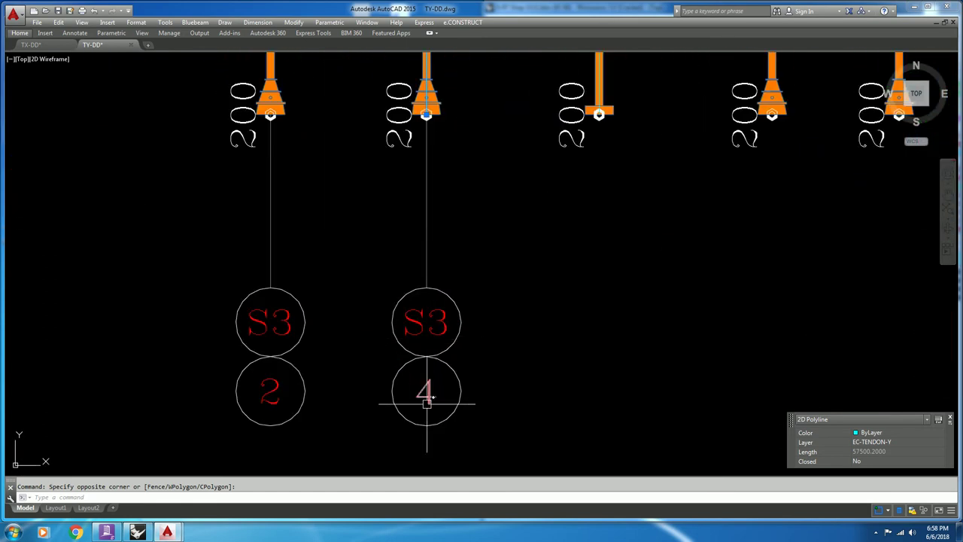
{"action": "scroll", "coordinate": [444, 325], "scroll_direction": "down", "scroll_amount": 8}
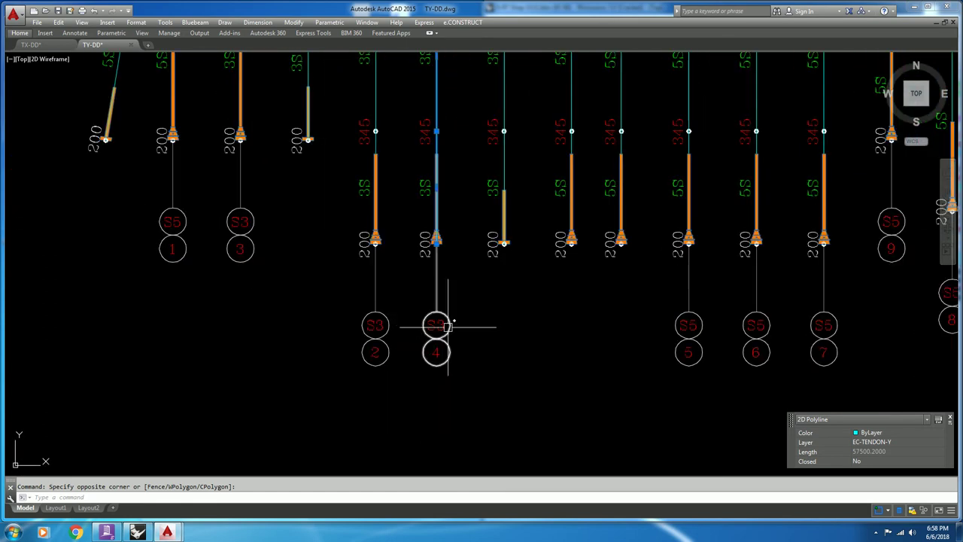
- Color all texts of the tendon 4 row in the cutting length table yellow
{"action": "middle_click_drag", "start_coordinate": [459, 132], "coordinate": [430, 490]}
{"action": "key", "text": "Escape"}
{"action": "scroll", "coordinate": [344, 175], "scroll_direction": "up", "scroll_amount": 3}
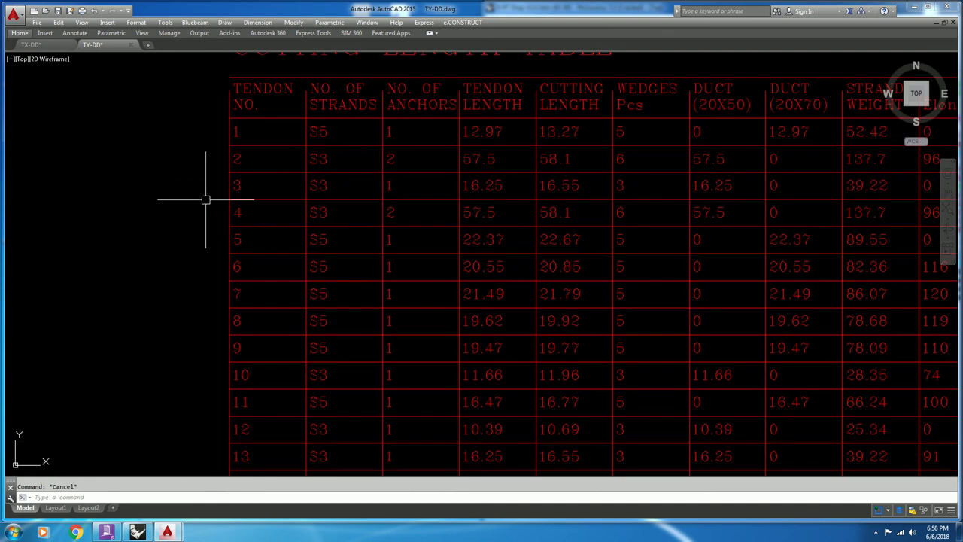
{"action": "scroll", "coordinate": [213, 200], "scroll_direction": "down", "scroll_amount": 2}
{"action": "left_click", "coordinate": [787, 211]}
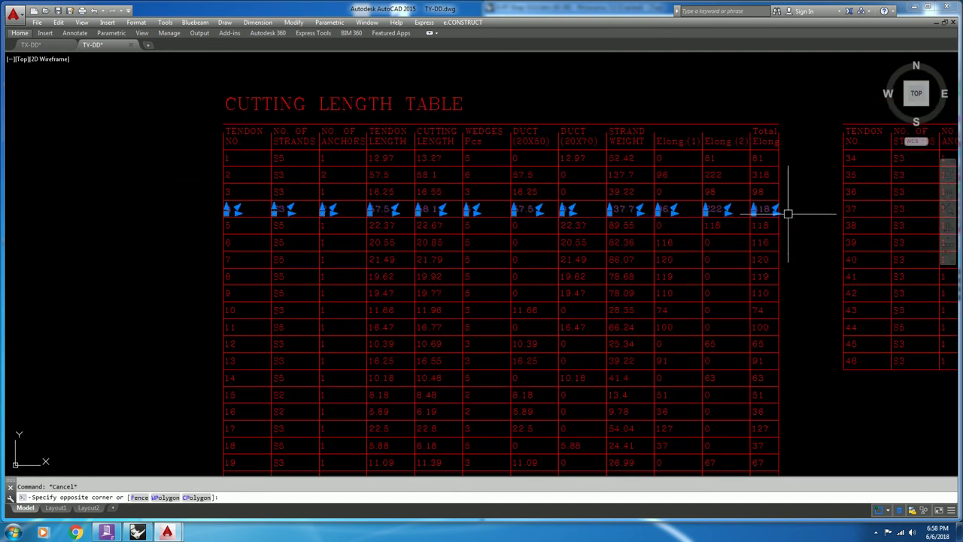
{"action": "left_click", "coordinate": [884, 432]}
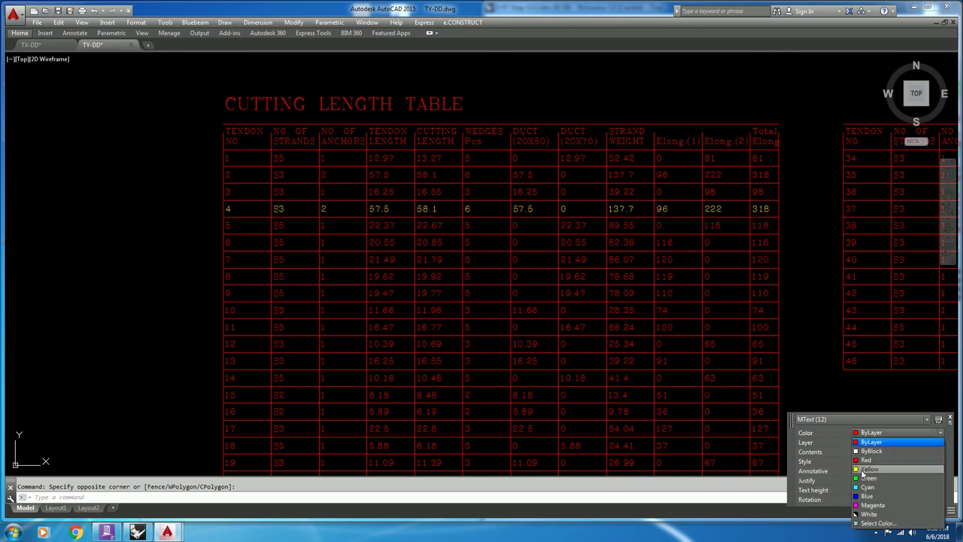
{"action": "left_click", "coordinate": [872, 469]}
{"action": "key", "text": "Escape"}
{"action": "scroll", "coordinate": [279, 191], "scroll_direction": "up", "scroll_amount": 3}
{"action": "scroll", "coordinate": [361, 209], "scroll_direction": "down", "scroll_amount": 3}
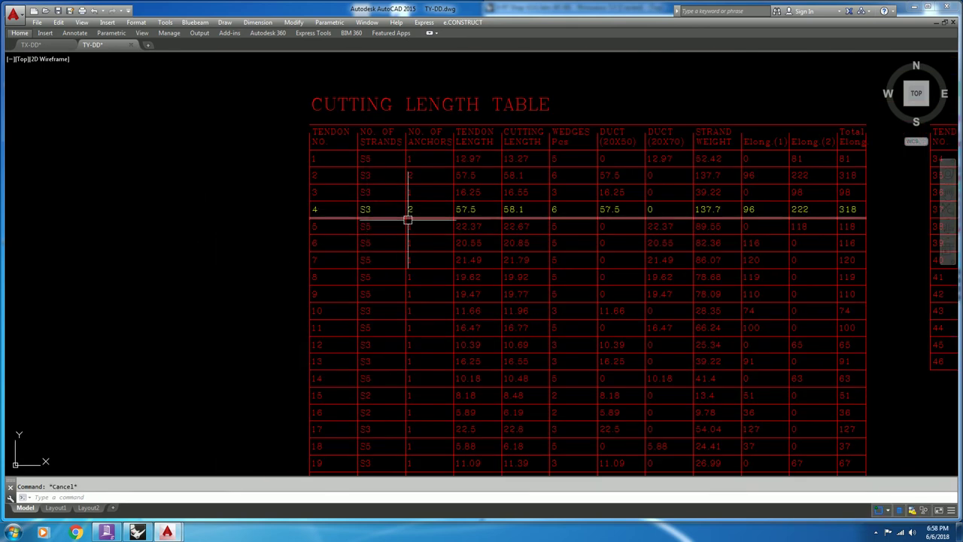
- Select the tendon 4 polyline in the Y-direction drawing to read its length
{"action": "scroll", "coordinate": [412, 211], "scroll_direction": "down", "scroll_amount": 6}
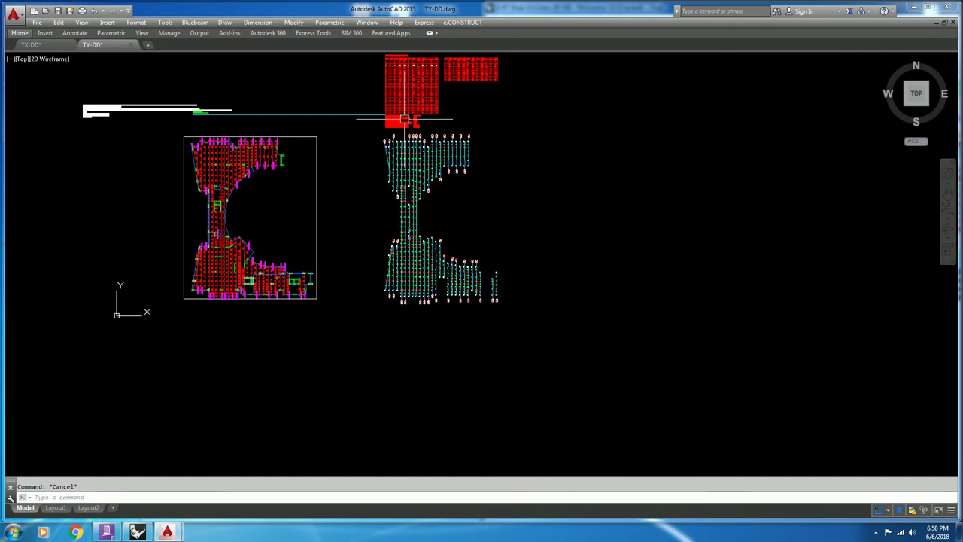
{"action": "scroll", "coordinate": [407, 143], "scroll_direction": "up", "scroll_amount": 5}
{"action": "scroll", "coordinate": [483, 210], "scroll_direction": "down", "scroll_amount": 5}
{"action": "middle_click_drag", "start_coordinate": [478, 441], "coordinate": [467, 207]}
{"action": "scroll", "coordinate": [461, 389], "scroll_direction": "up", "scroll_amount": 5}
{"action": "left_click", "coordinate": [462, 116]}
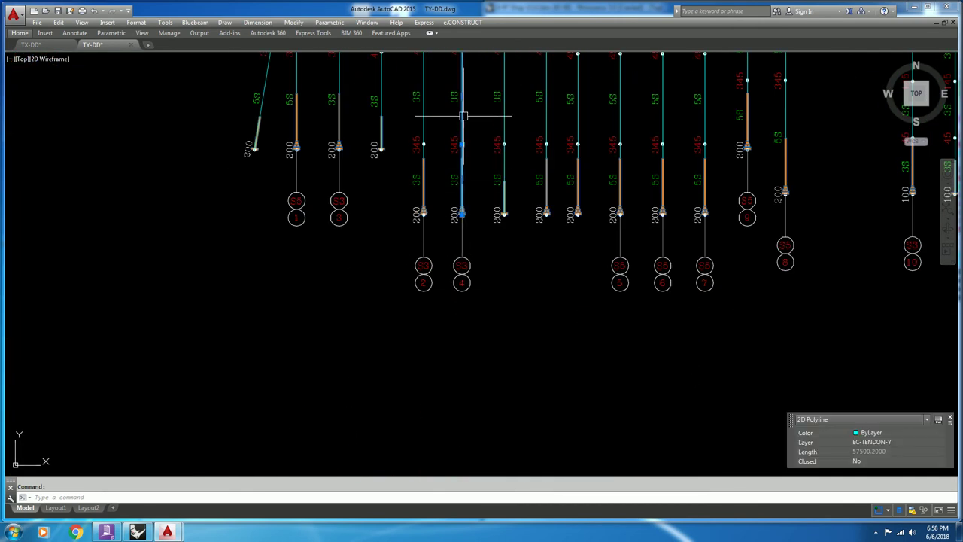
{"action": "scroll", "coordinate": [594, 278], "scroll_direction": "down", "scroll_amount": 5}
{"action": "scroll", "coordinate": [505, 355], "scroll_direction": "up", "scroll_amount": 6}
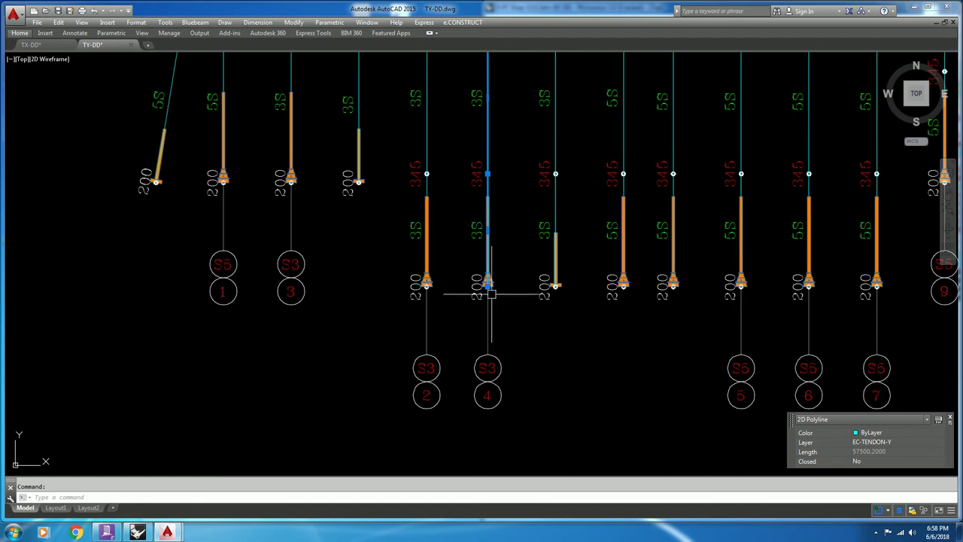
- Compare the selected polyline's length with the tendon and cutting lengths in the yellow tendon 4 table row
{"action": "scroll", "coordinate": [493, 308], "scroll_direction": "down", "scroll_amount": 5}
{"action": "middle_click_drag", "start_coordinate": [491, 113], "coordinate": [458, 421]}
{"action": "middle_click_drag", "start_coordinate": [462, 128], "coordinate": [444, 301]}
{"action": "middle_click_drag", "start_coordinate": [458, 169], "coordinate": [452, 427]}
{"action": "middle_click_drag", "start_coordinate": [446, 107], "coordinate": [443, 215]}
{"action": "scroll", "coordinate": [436, 219], "scroll_direction": "up", "scroll_amount": 1}
{"action": "middle_click_drag", "start_coordinate": [437, 157], "coordinate": [434, 399]}
{"action": "scroll", "coordinate": [437, 219], "scroll_direction": "down", "scroll_amount": 1}
{"action": "middle_click_drag", "start_coordinate": [468, 248], "coordinate": [472, 391]}
{"action": "middle_click_drag", "start_coordinate": [460, 128], "coordinate": [471, 223]}
{"action": "middle_click_drag", "start_coordinate": [437, 107], "coordinate": [439, 183]}
{"action": "scroll", "coordinate": [418, 209], "scroll_direction": "up", "scroll_amount": 2}
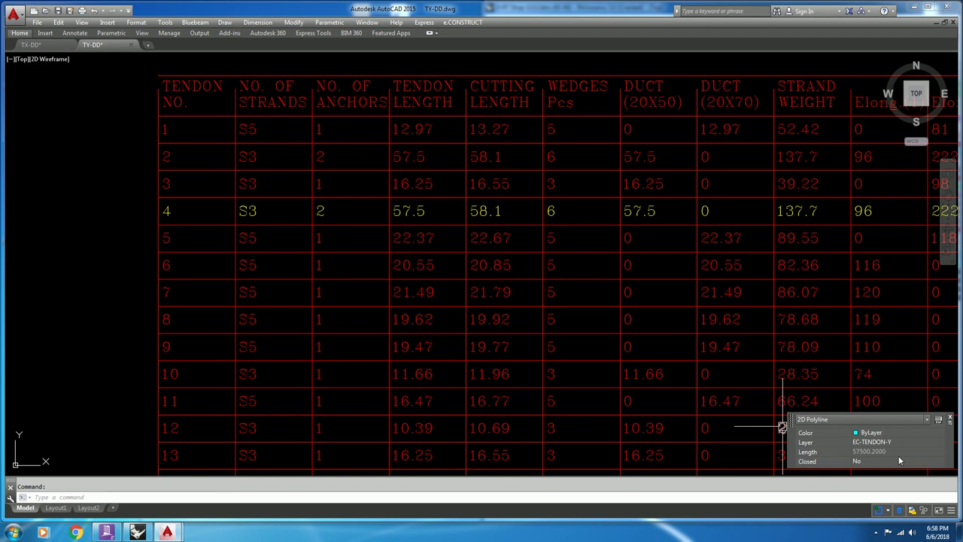
{"action": "middle_click_drag", "start_coordinate": [446, 219], "coordinate": [432, 282]}
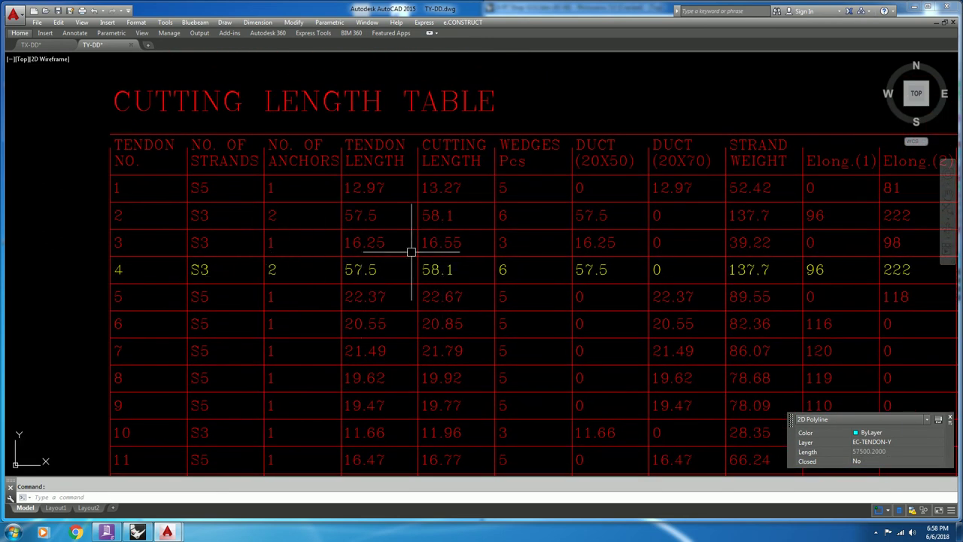
{"action": "middle_click_drag", "start_coordinate": [456, 275], "coordinate": [378, 286]}
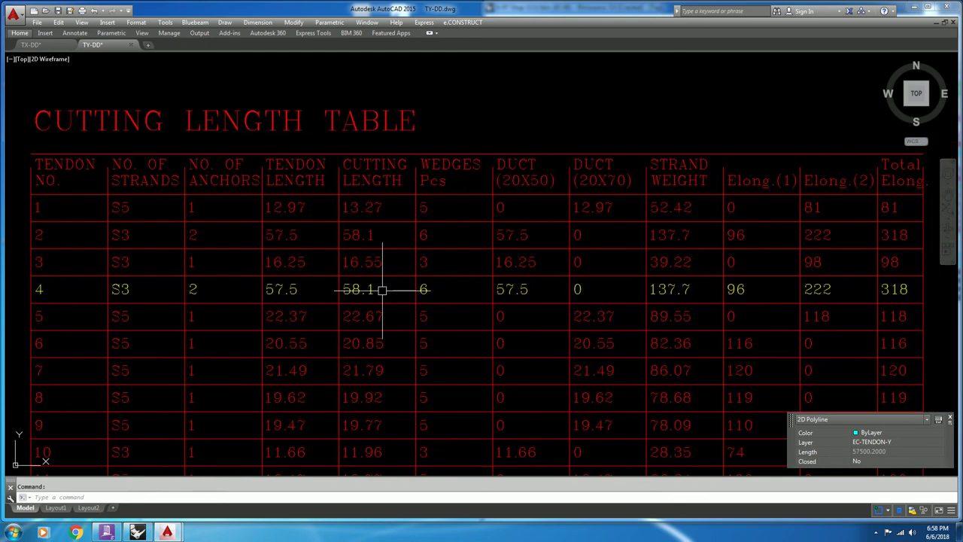
- Examine the Elong.(1), Elong.(2) and Total Elong. values in the yellow tendon 4 row of the cutting length table
{"action": "scroll", "coordinate": [550, 281], "scroll_direction": "down", "scroll_amount": 8}
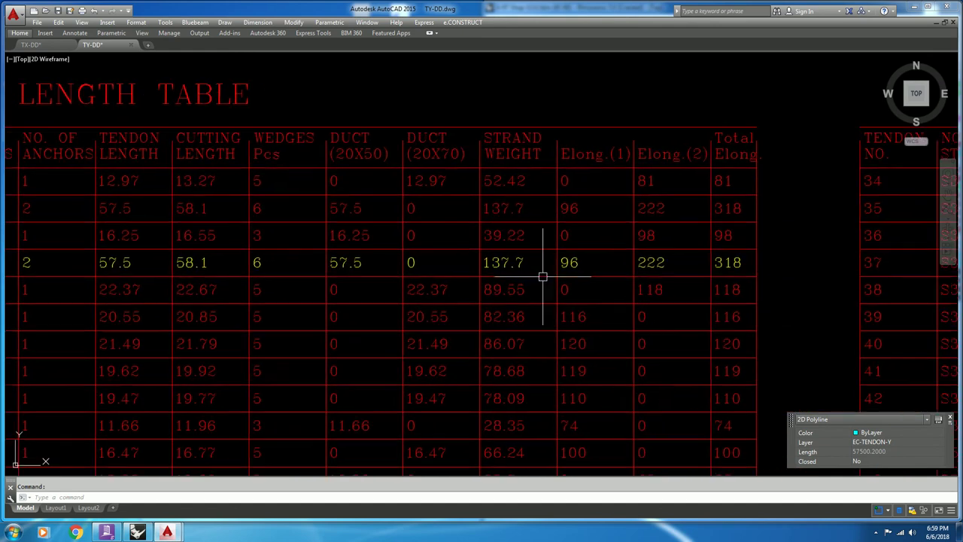
{"action": "middle_click_drag", "start_coordinate": [576, 263], "coordinate": [497, 142]}
{"action": "left_click", "coordinate": [649, 301]}
{"action": "left_click", "coordinate": [640, 300]}
{"action": "key", "text": "Escape"}
{"action": "middle_click_drag", "start_coordinate": [539, 185], "coordinate": [542, 232]}
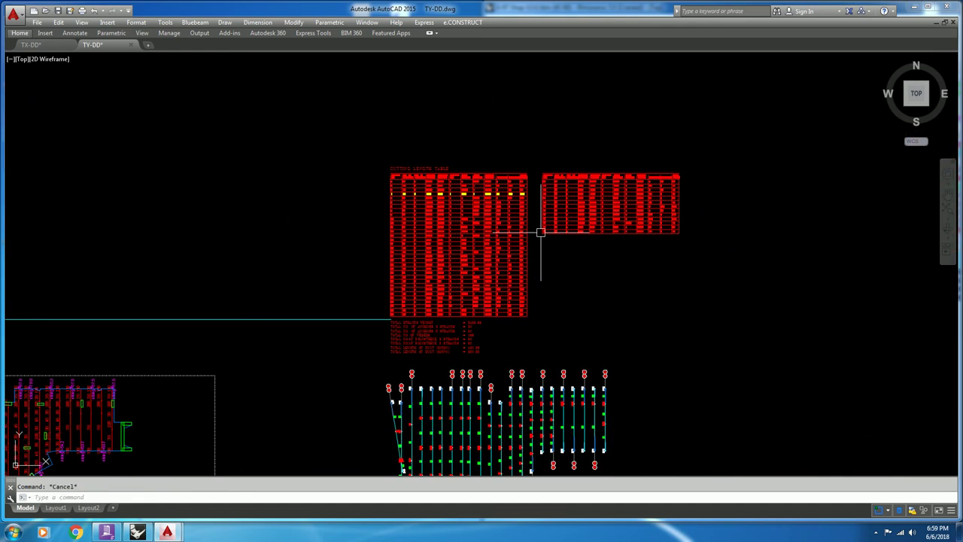
{"action": "scroll", "coordinate": [531, 205], "scroll_direction": "up", "scroll_amount": 5}
{"action": "middle_click_drag", "start_coordinate": [399, 156], "coordinate": [380, 232]}
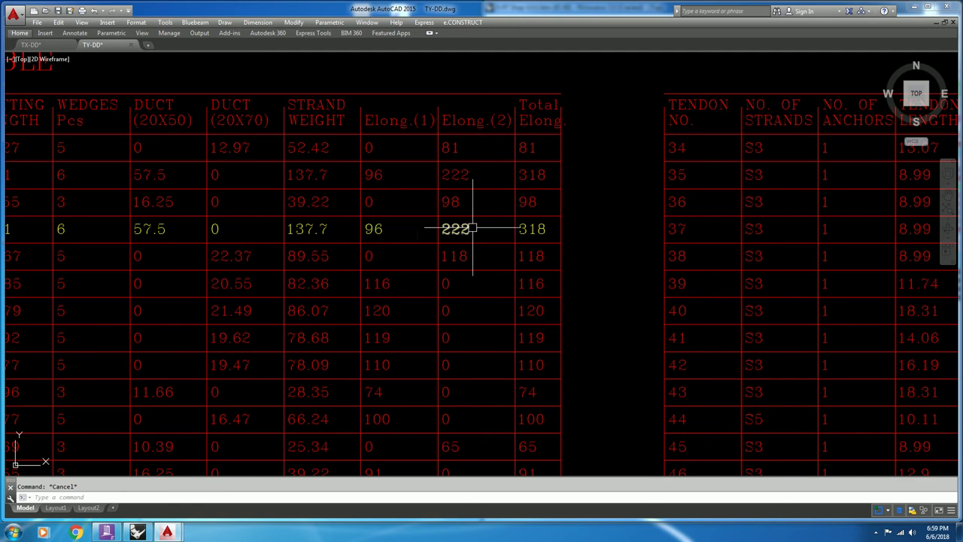
{"action": "scroll", "coordinate": [410, 233], "scroll_direction": "down", "scroll_amount": 7}
{"action": "scroll", "coordinate": [460, 337], "scroll_direction": "up", "scroll_amount": 8}
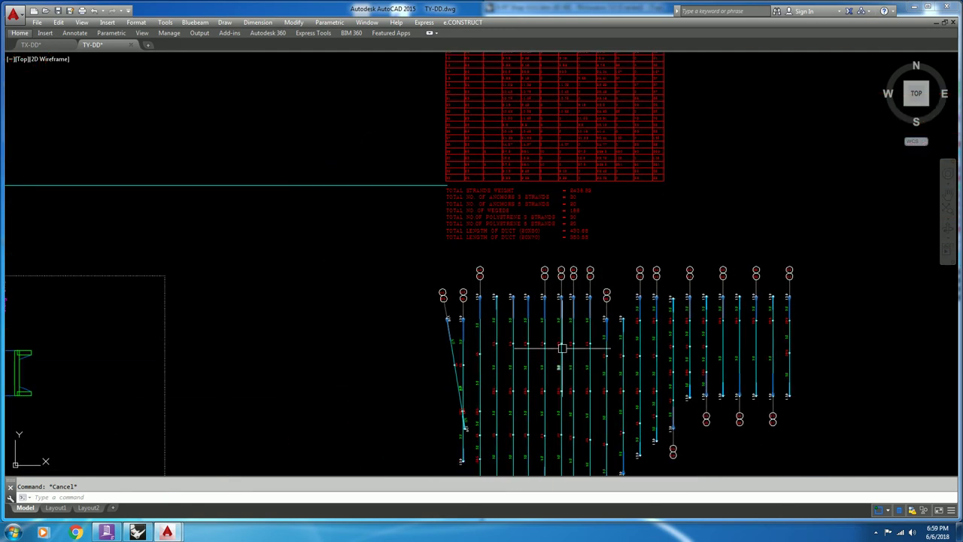
{"action": "scroll", "coordinate": [546, 310], "scroll_direction": "down", "scroll_amount": 10}
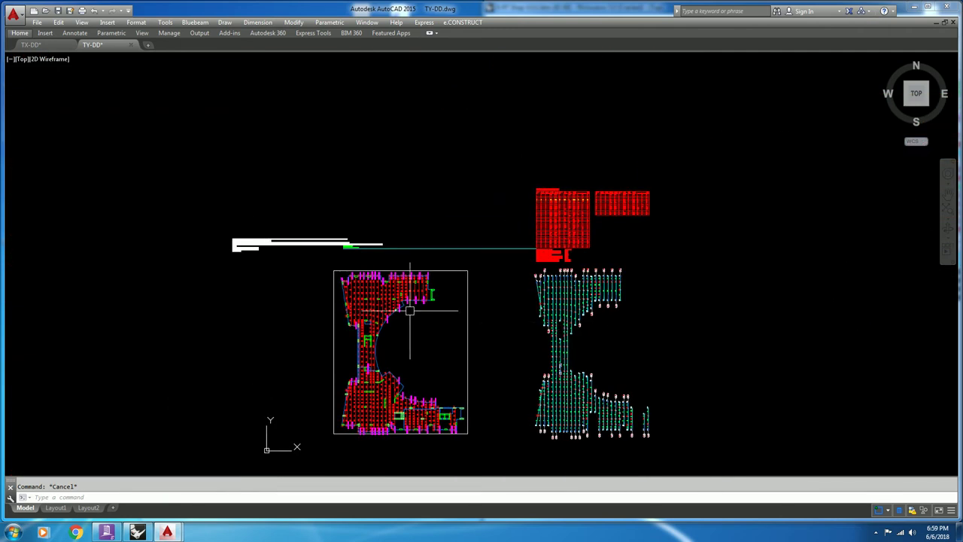
- Draw a vertical construction line (XLINE) through the lower anchor of tendon 4 in the generated tendon layout
{"action": "scroll", "coordinate": [525, 301], "scroll_direction": "up", "scroll_amount": 6}
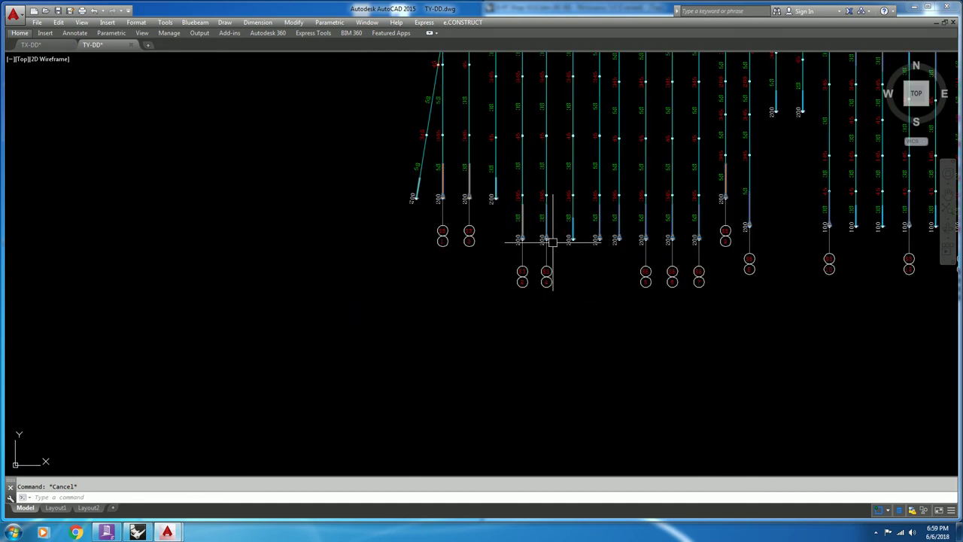
{"action": "scroll", "coordinate": [552, 241], "scroll_direction": "up", "scroll_amount": 5}
{"action": "left_click", "coordinate": [539, 206]}
{"action": "type", "text": "xl"}
{"action": "key", "text": "Return"}
{"action": "type", "text": "v"}
{"action": "key", "text": "Return"}
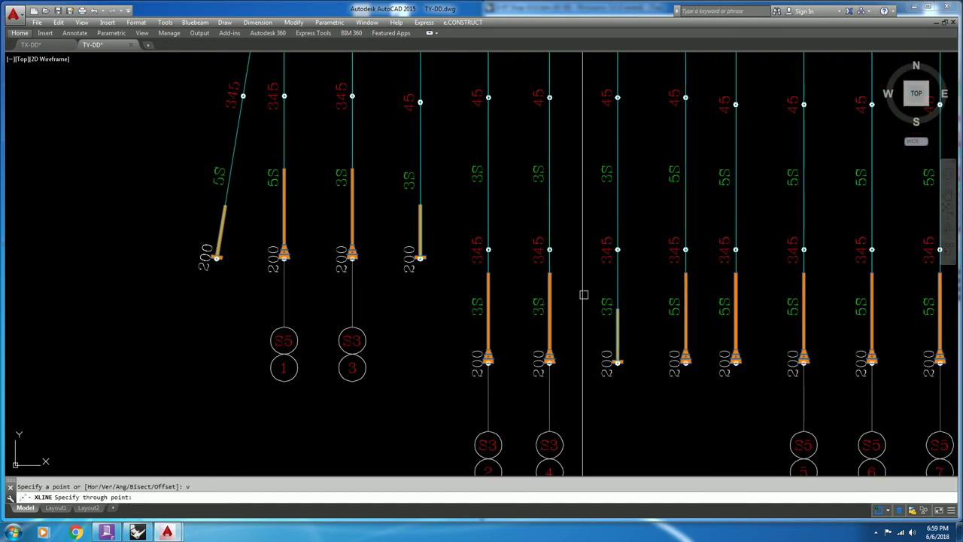
{"action": "left_click", "coordinate": [550, 392]}
{"action": "key", "text": "Escape"}
- Try to move the vertical construction line onto the RAM Concept design drawing, and undo the move
{"action": "left_click", "coordinate": [551, 388]}
{"action": "scroll", "coordinate": [550, 376], "scroll_direction": "down", "scroll_amount": 10}
{"action": "middle_click_drag", "start_coordinate": [498, 167], "coordinate": [508, 354]}
{"action": "type", "text": "m"}
{"action": "key", "text": "Return"}
{"action": "left_click", "coordinate": [529, 256]}
{"action": "scroll", "coordinate": [291, 255], "scroll_direction": "up", "scroll_amount": 6}
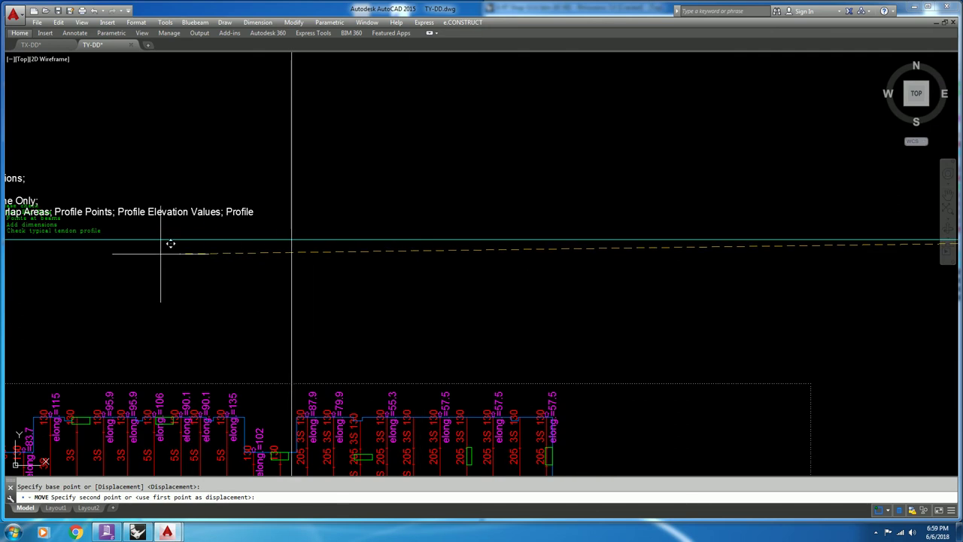
{"action": "middle_click_drag", "start_coordinate": [26, 276], "coordinate": [198, 278]}
{"action": "left_click", "coordinate": [193, 242]}
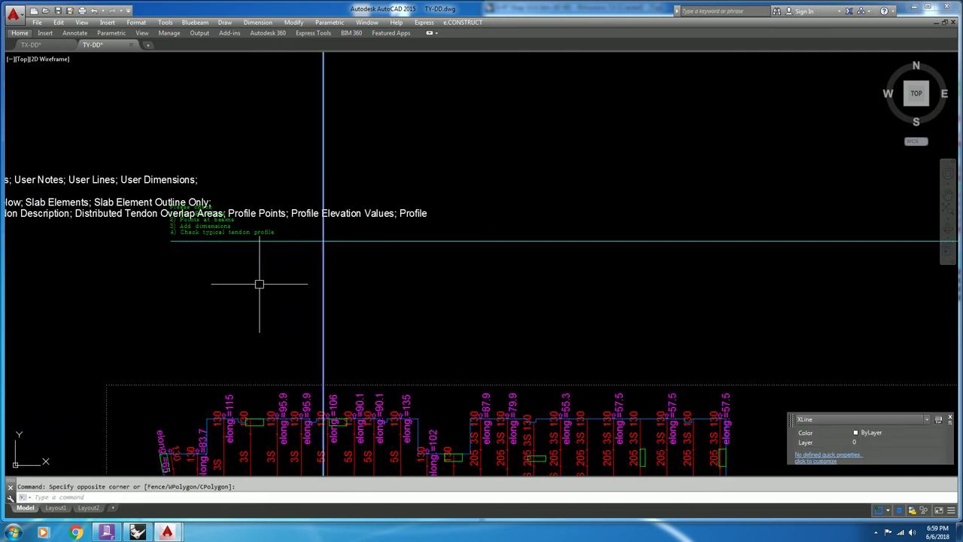
{"action": "key", "text": "ctrl+z"}
- Move the vertical construction line from the table end of the cyan reference line to its end at the green notes
{"action": "left_click", "coordinate": [595, 120]}
{"action": "left_click", "coordinate": [481, 124]}
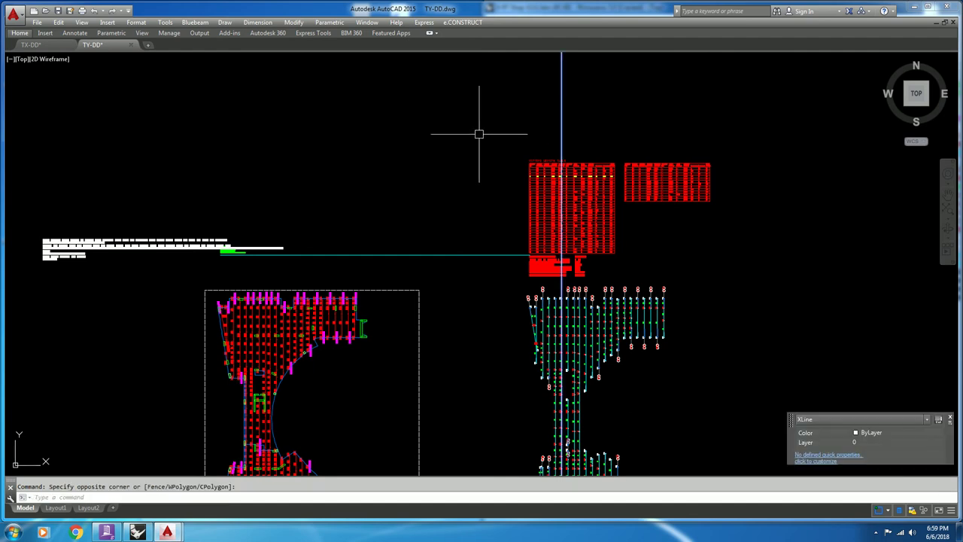
{"action": "key", "text": "Return"}
{"action": "scroll", "coordinate": [500, 249], "scroll_direction": "up", "scroll_amount": 3}
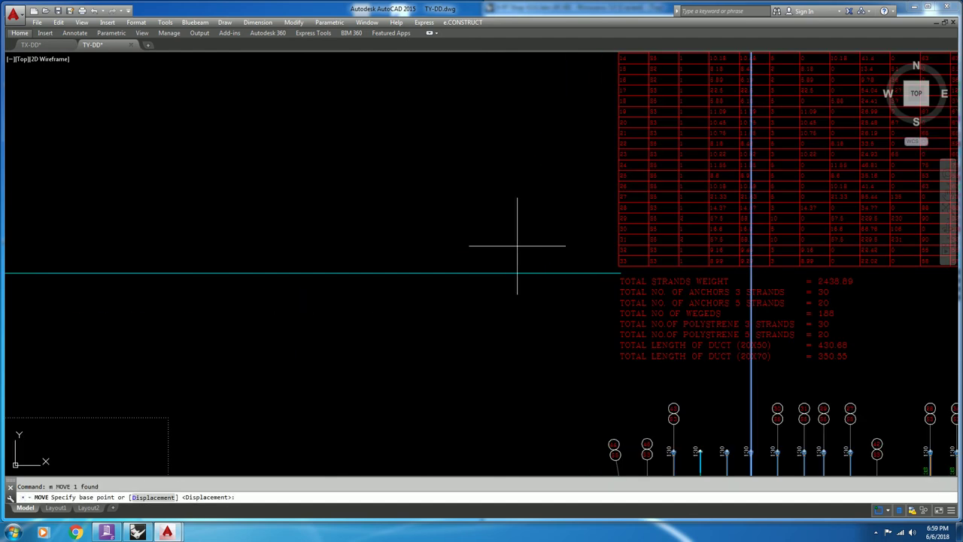
{"action": "left_click", "coordinate": [567, 273]}
{"action": "scroll", "coordinate": [456, 299], "scroll_direction": "down", "scroll_amount": 4}
{"action": "middle_click_drag", "start_coordinate": [275, 318], "coordinate": [601, 341]}
{"action": "scroll", "coordinate": [611, 329], "scroll_direction": "up", "scroll_amount": 8}
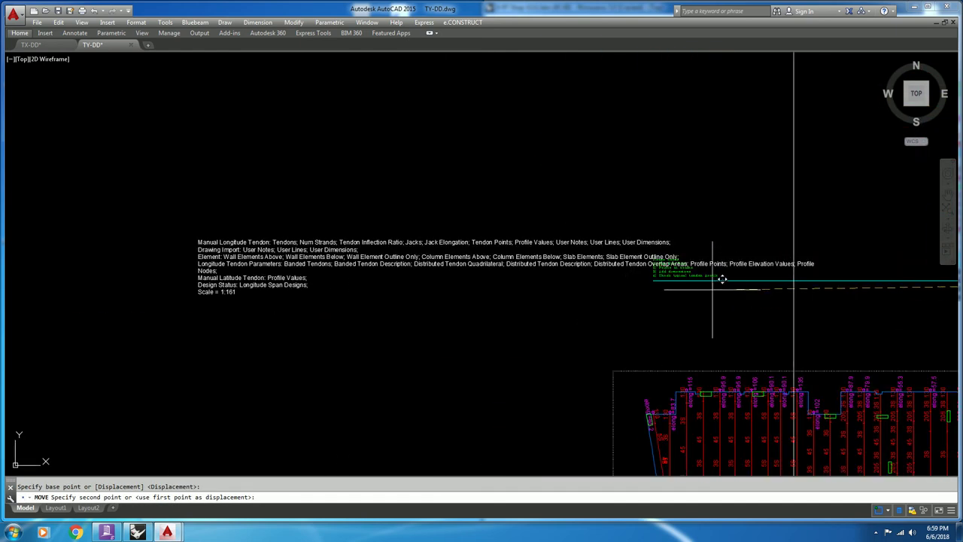
{"action": "scroll", "coordinate": [591, 263], "scroll_direction": "up", "scroll_amount": 3}
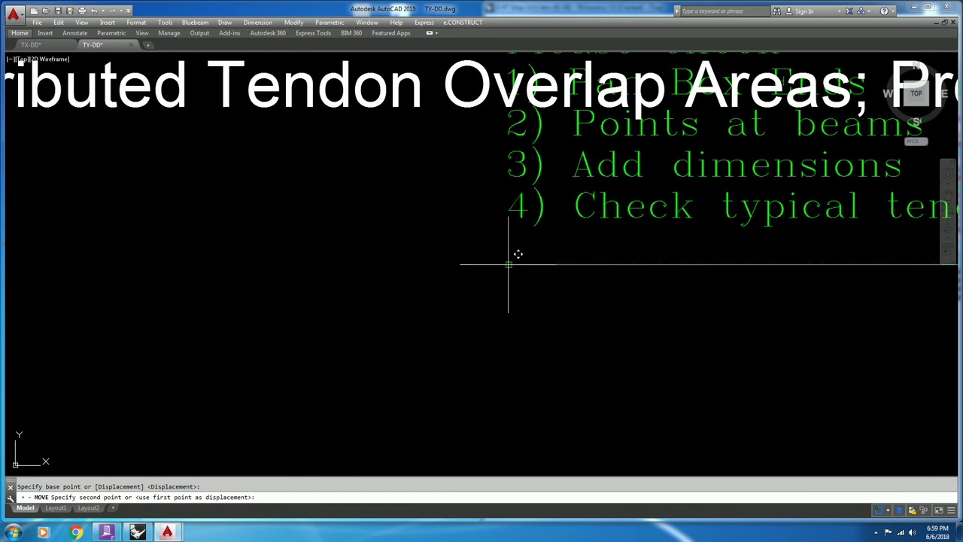
- Examine the elongation labels at the upper and lower ends of the tendon marked by the construction line
{"action": "scroll", "coordinate": [511, 262], "scroll_direction": "down", "scroll_amount": 6}
{"action": "scroll", "coordinate": [550, 260], "scroll_direction": "up", "scroll_amount": 6}
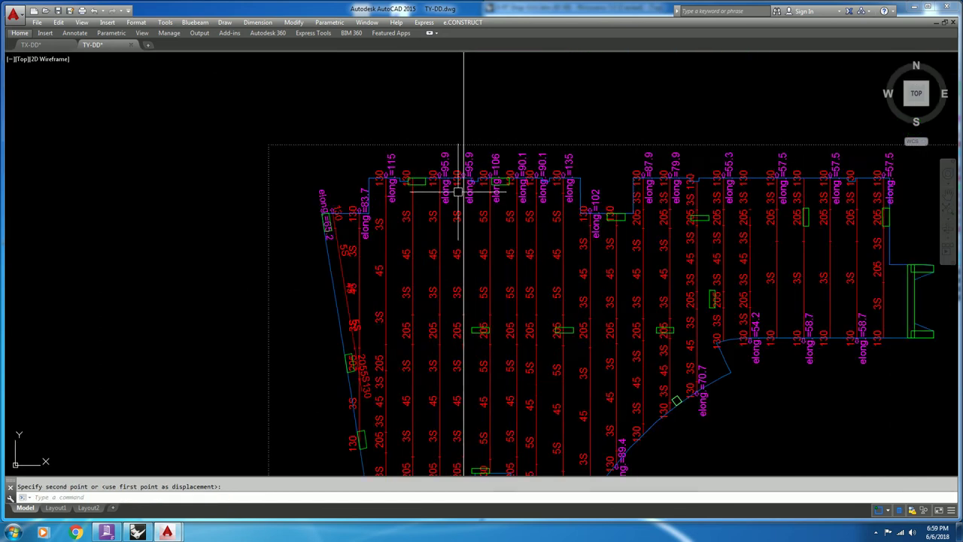
{"action": "scroll", "coordinate": [458, 192], "scroll_direction": "up", "scroll_amount": 3}
{"action": "scroll", "coordinate": [481, 146], "scroll_direction": "up", "scroll_amount": 3}
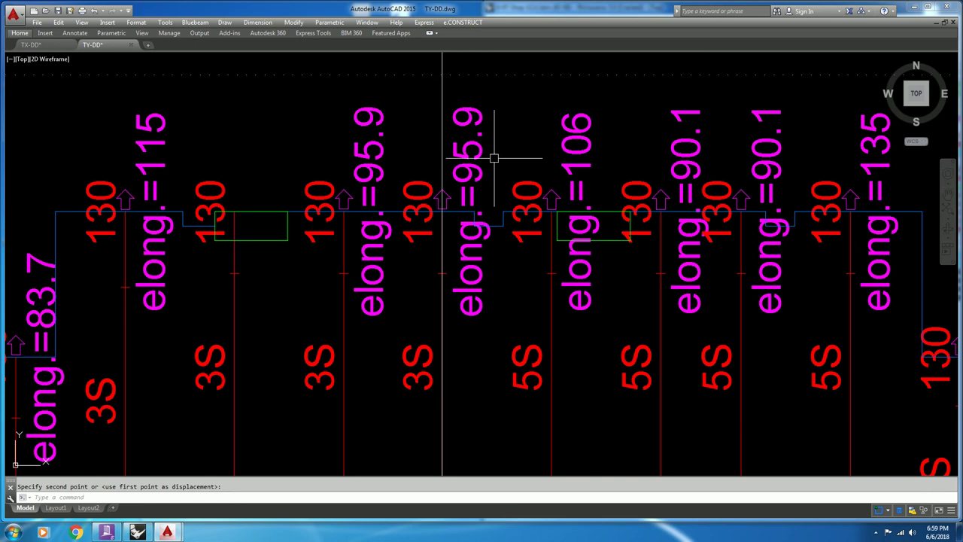
{"action": "scroll", "coordinate": [477, 174], "scroll_direction": "down", "scroll_amount": 8}
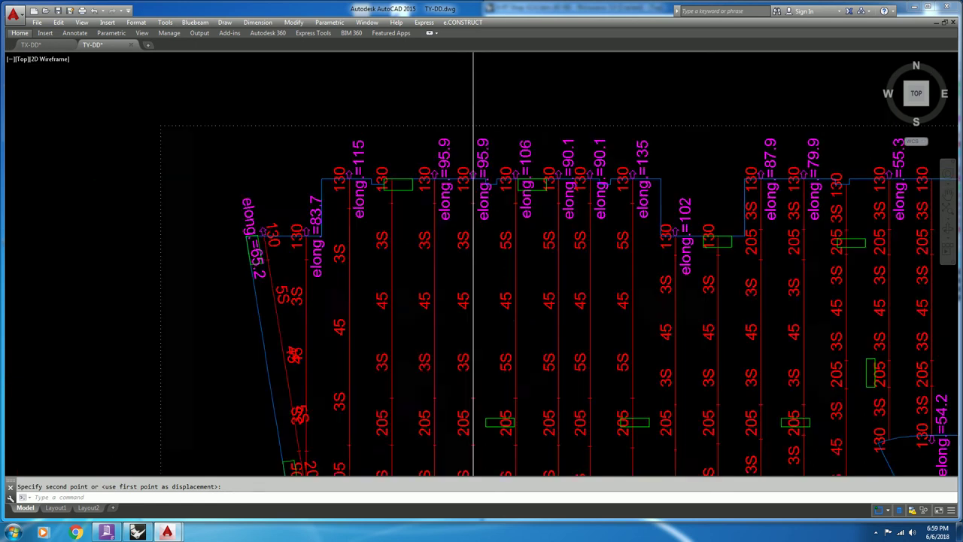
{"action": "scroll", "coordinate": [476, 332], "scroll_direction": "up", "scroll_amount": 5}
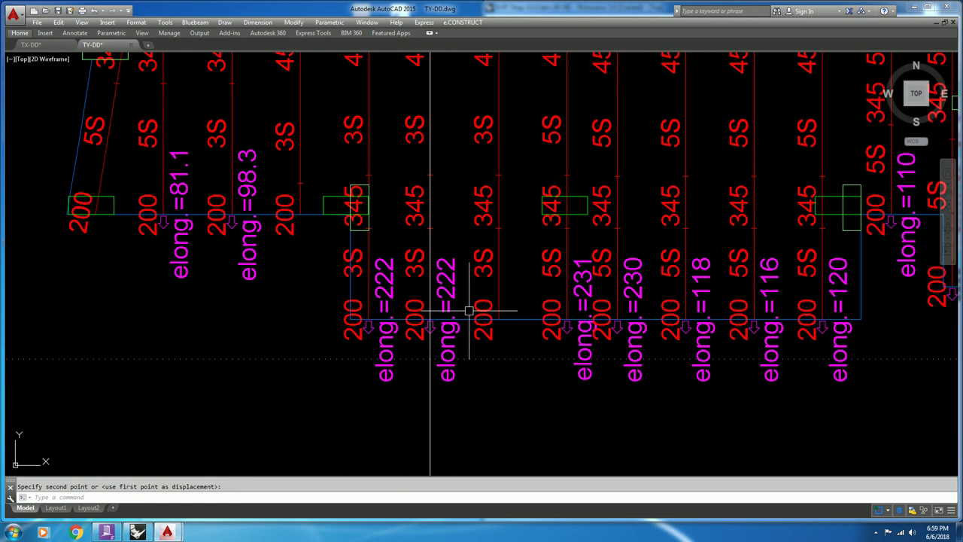
- Check the tendon 4 row's Elong.(1), Elong.(2) and Total Elong. values in the cutting length table
{"action": "scroll", "coordinate": [467, 288], "scroll_direction": "down", "scroll_amount": 8}
{"action": "scroll", "coordinate": [600, 348], "scroll_direction": "up", "scroll_amount": 8}
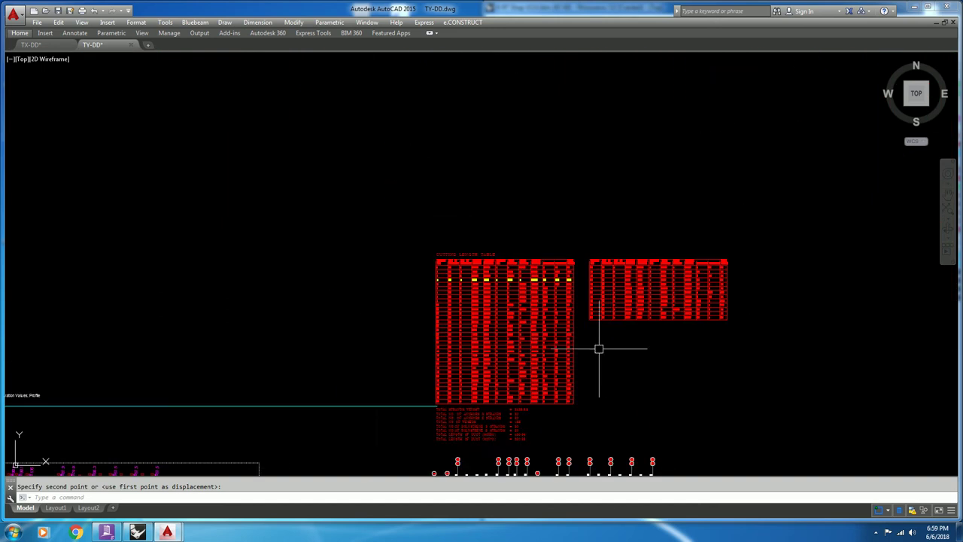
{"action": "scroll", "coordinate": [556, 286], "scroll_direction": "up", "scroll_amount": 3}
{"action": "key", "text": "Escape"}
{"action": "left_click", "coordinate": [476, 318]}
{"action": "key", "text": "Escape"}
{"action": "left_click", "coordinate": [594, 309]}
{"action": "key", "text": "Escape"}
{"action": "left_click", "coordinate": [714, 310]}
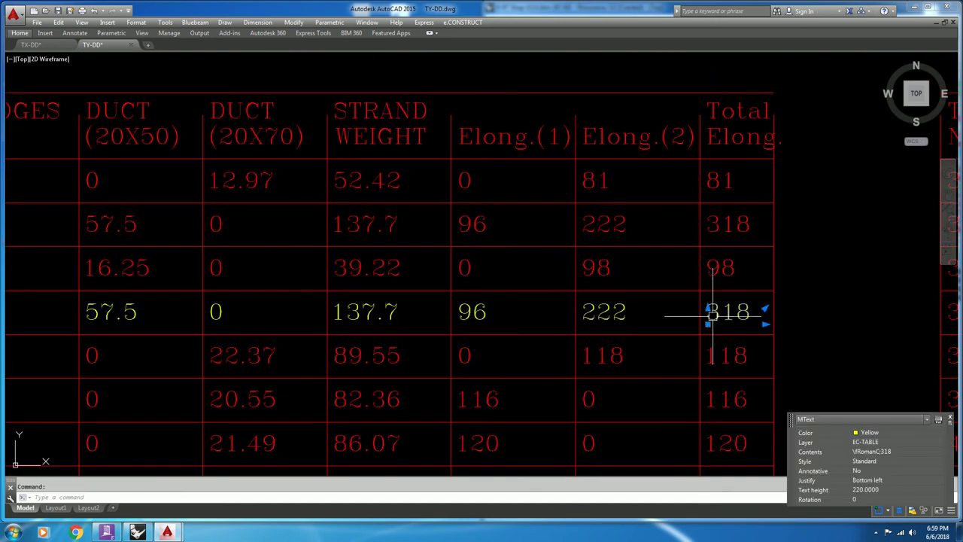
{"action": "scroll", "coordinate": [711, 315], "scroll_direction": "down", "scroll_amount": 5}
{"action": "key", "text": "Escape"}
- Delete the vertical construction line from the TY-DD drawing
{"action": "scroll", "coordinate": [677, 270], "scroll_direction": "down", "scroll_amount": 8}
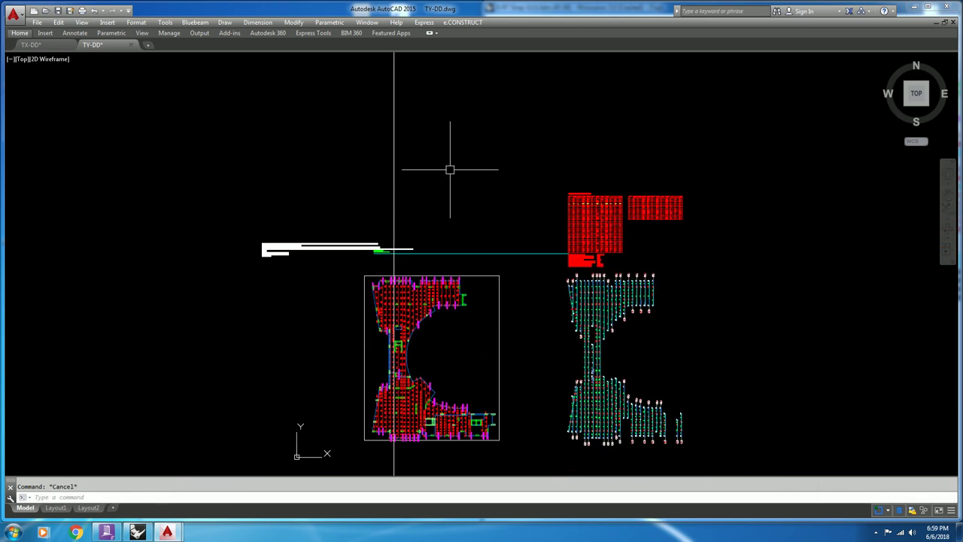
{"action": "left_click", "coordinate": [450, 169]}
{"action": "left_click", "coordinate": [381, 177]}
{"action": "key", "text": "Delete"}
{"action": "left_click", "coordinate": [765, 306]}
{"action": "key", "text": "Escape"}
- Review the cutting length table and the summary quantities for strands, anchors, wedges, polystyrene and ducts below it
{"action": "scroll", "coordinate": [579, 197], "scroll_direction": "up", "scroll_amount": 3}
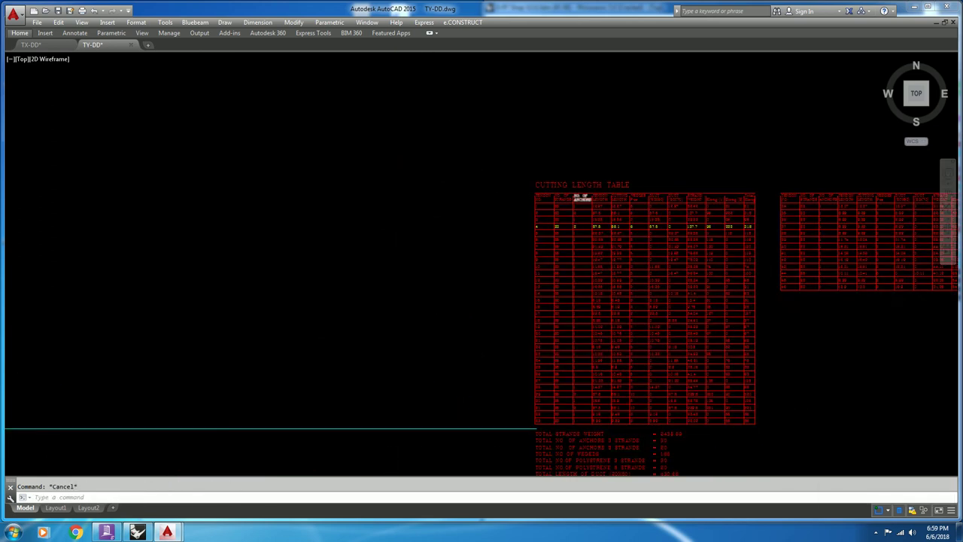
{"action": "scroll", "coordinate": [587, 197], "scroll_direction": "up", "scroll_amount": 4}
{"action": "scroll", "coordinate": [599, 165], "scroll_direction": "down", "scroll_amount": 10}
{"action": "scroll", "coordinate": [632, 276], "scroll_direction": "up", "scroll_amount": 8}
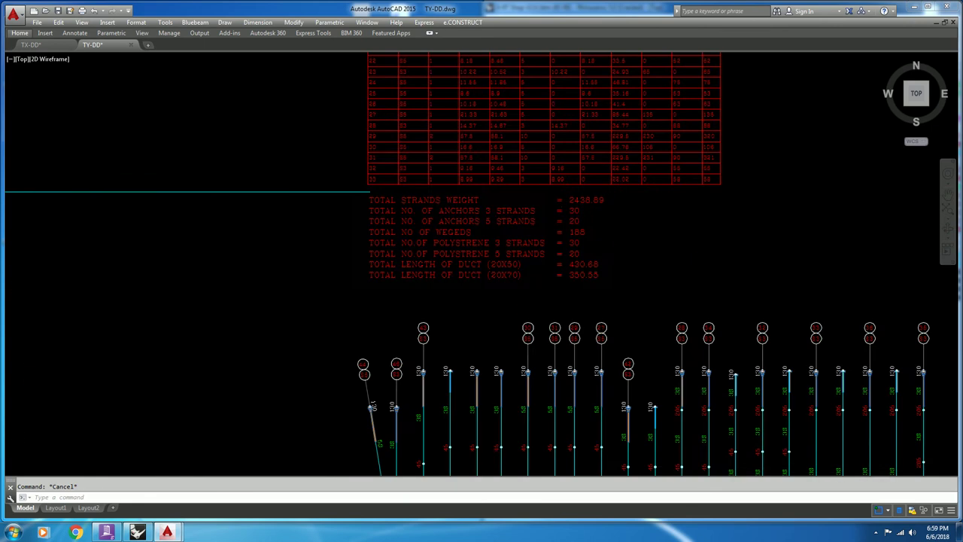
{"action": "scroll", "coordinate": [591, 209], "scroll_direction": "up", "scroll_amount": 5}
{"action": "left_click", "coordinate": [686, 215]}
{"action": "left_click", "coordinate": [533, 426]}
{"action": "scroll", "coordinate": [639, 368], "scroll_direction": "down", "scroll_amount": 5}
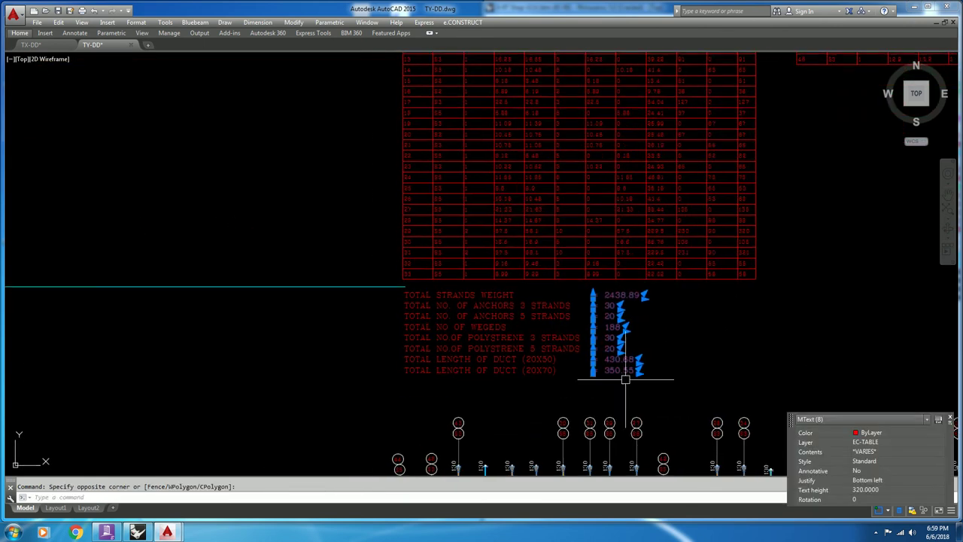
{"action": "scroll", "coordinate": [496, 331], "scroll_direction": "up", "scroll_amount": 2}
{"action": "left_click", "coordinate": [564, 424]}
{"action": "key", "text": "Escape"}
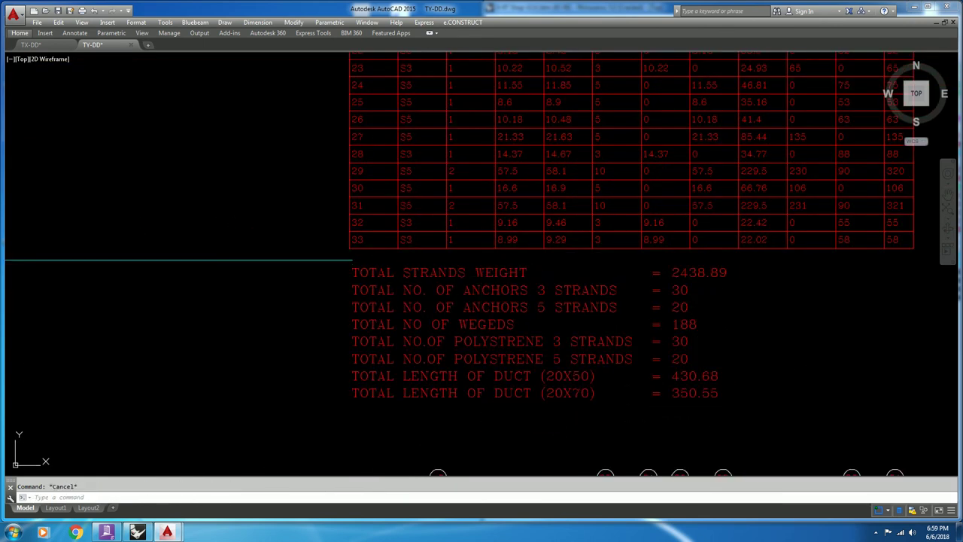
- Switch to the TX-DD drawing and examine the summary quantities below its cutting length table
{"action": "left_click", "coordinate": [45, 43]}
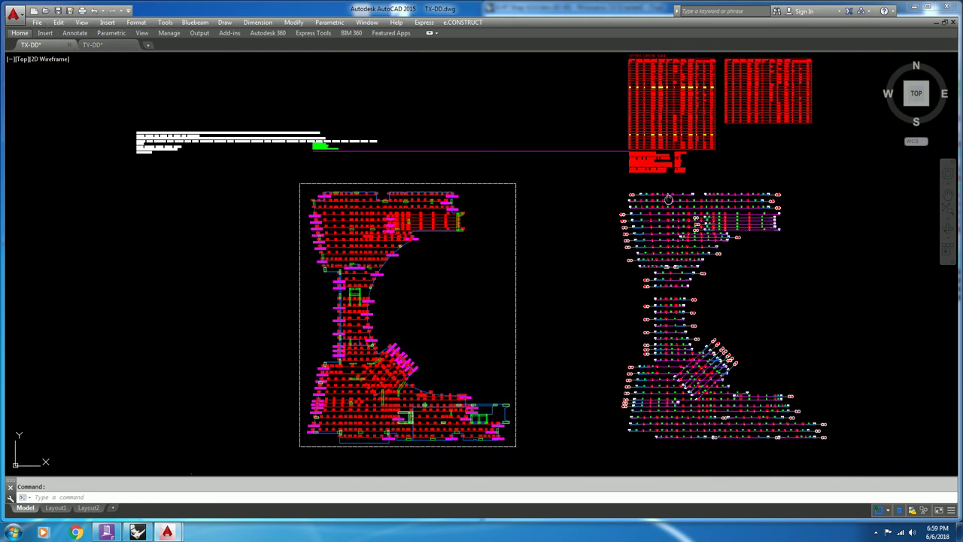
{"action": "middle_click_drag", "start_coordinate": [668, 199], "coordinate": [583, 261]}
{"action": "scroll", "coordinate": [602, 208], "scroll_direction": "up", "scroll_amount": 4}
{"action": "middle_click_drag", "start_coordinate": [489, 350], "coordinate": [479, 274]}
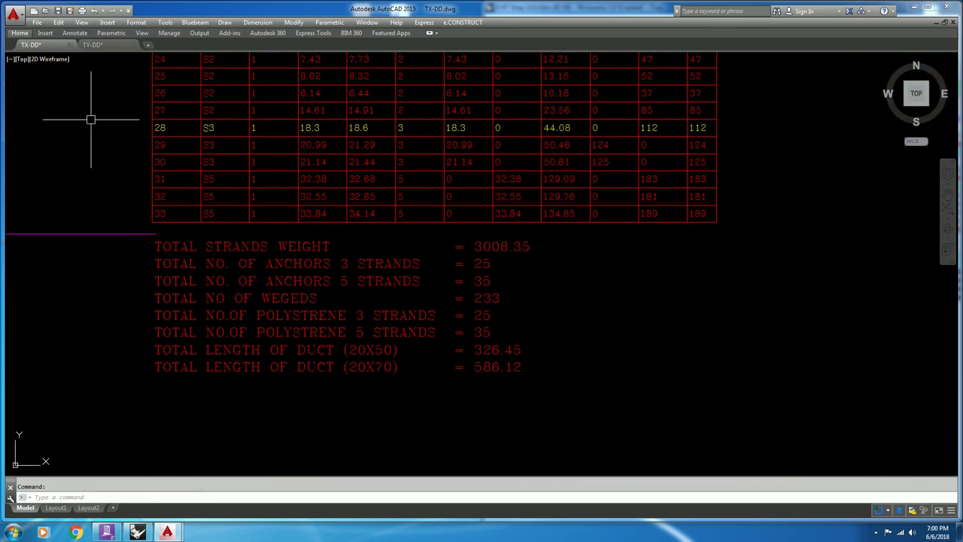
- Return to the TY-DD drawing and save it
{"action": "left_click", "coordinate": [92, 45]}
{"action": "scroll", "coordinate": [594, 250], "scroll_direction": "up", "scroll_amount": 5}
{"action": "scroll", "coordinate": [594, 250], "scroll_direction": "down", "scroll_amount": 6}
{"action": "key", "text": "ctrl+s"}
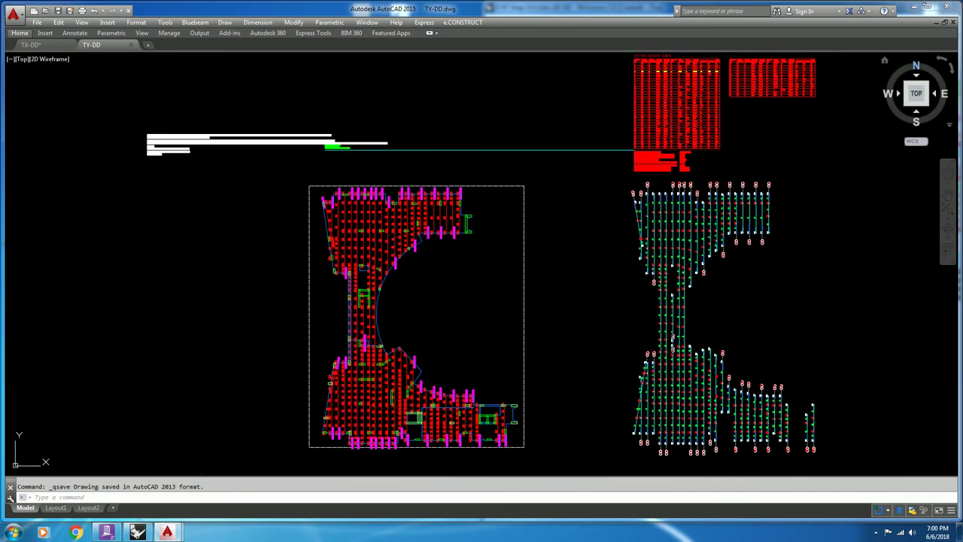
- Switch to Rhino with Grasshopper, reset Export TO CAD to False, and import TX.dwg into the Rhino model
{"action": "left_click", "coordinate": [913, 7]}
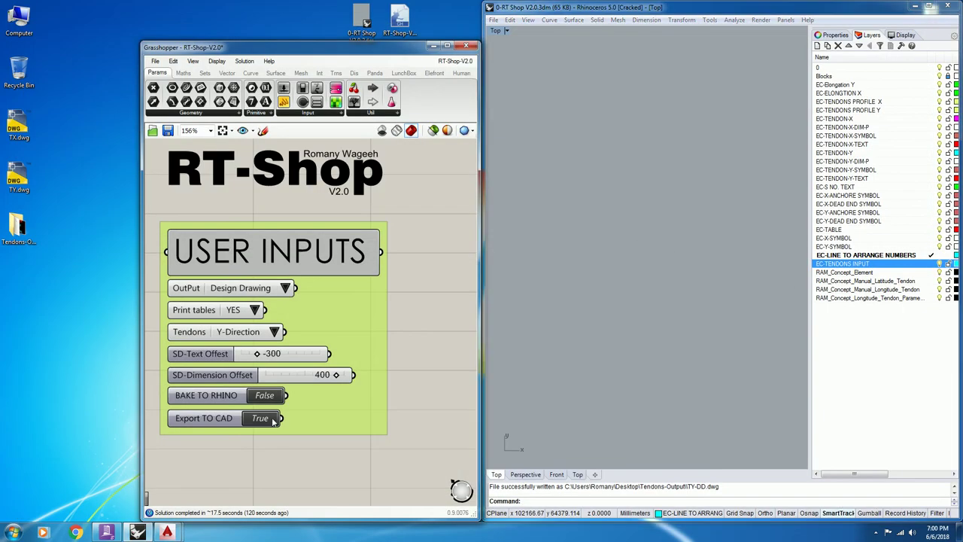
{"action": "left_click_drag", "start_coordinate": [18, 135], "coordinate": [585, 277]}
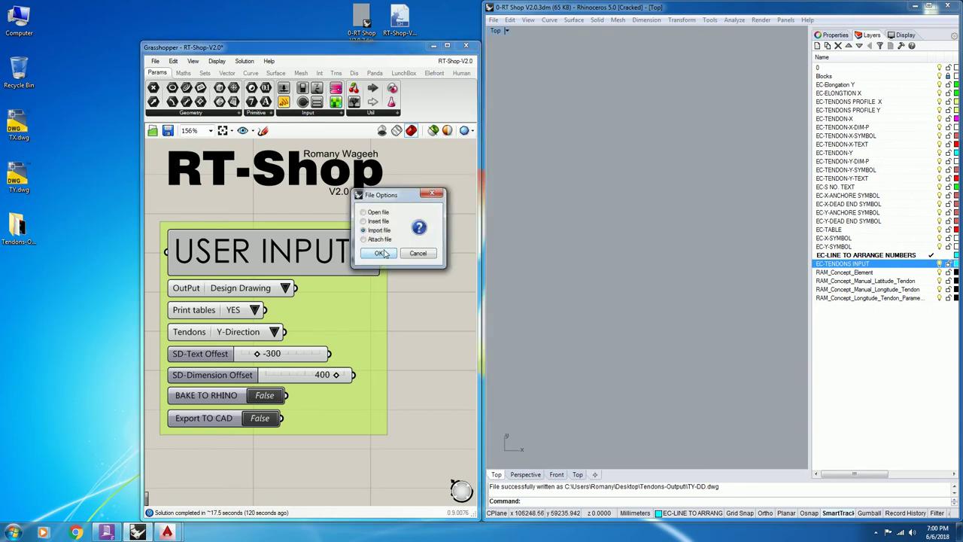
{"action": "left_click", "coordinate": [380, 253]}
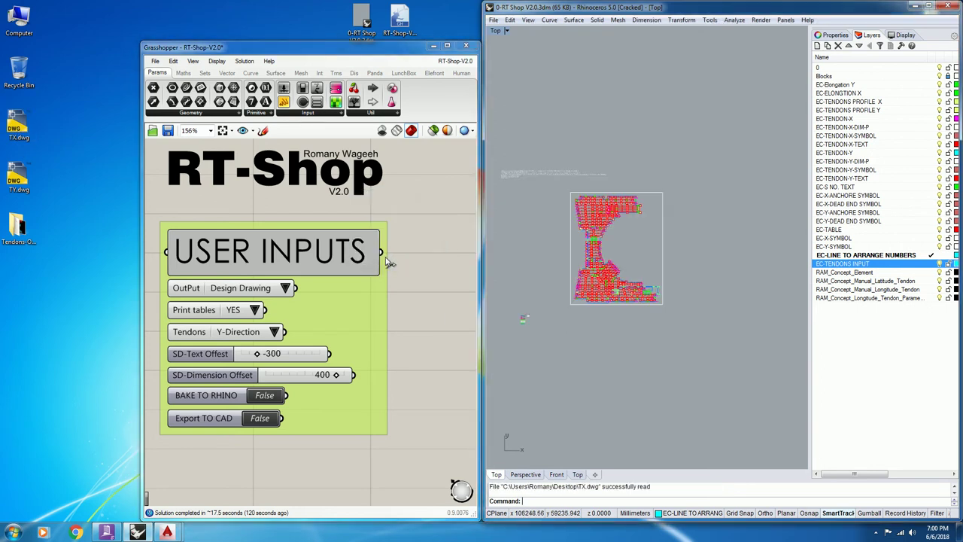
- Select all objects on the RAM_Concept_Manual_Latitude_Tendon layer and change their layer to EC-TENDONS INPUT
{"action": "right_click", "coordinate": [872, 281]}
{"action": "left_click", "coordinate": [895, 438]}
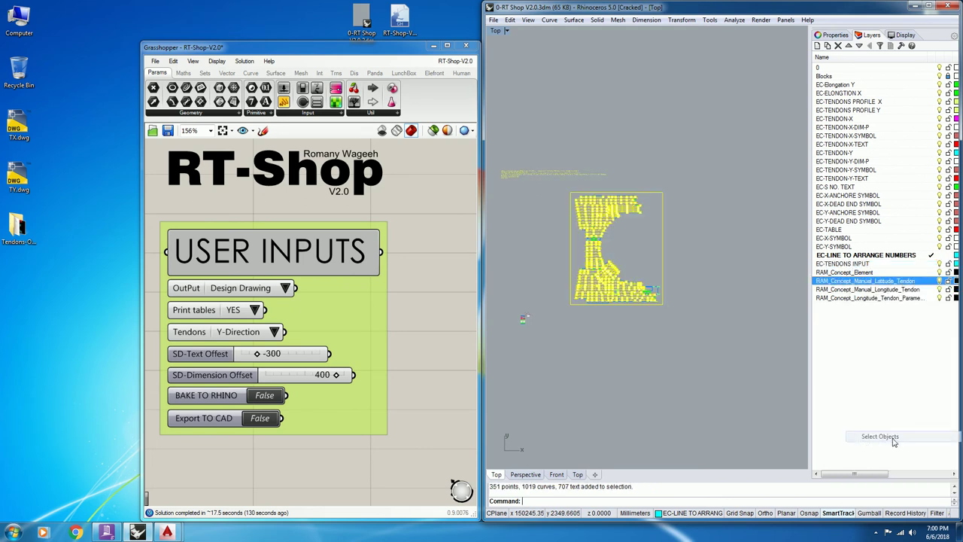
{"action": "right_click", "coordinate": [853, 265]}
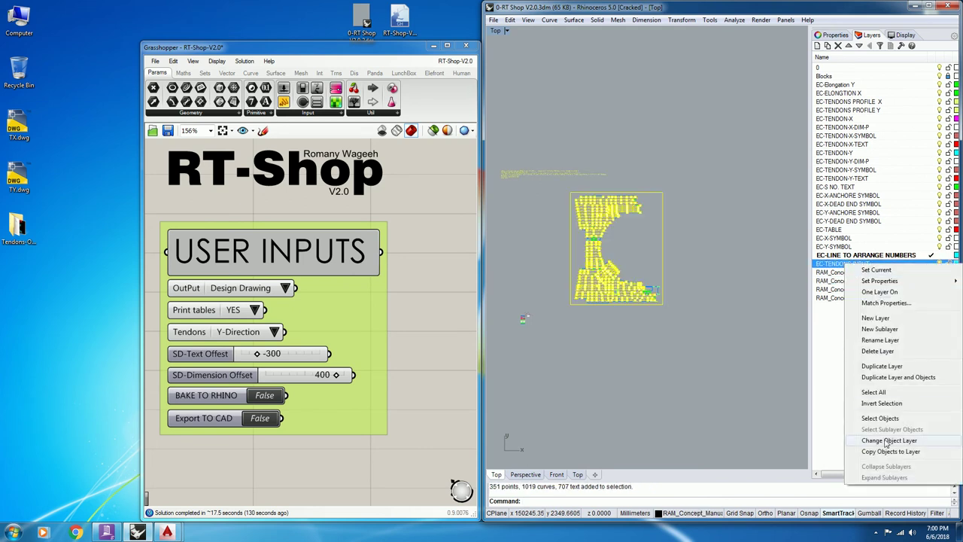
{"action": "left_click", "coordinate": [889, 440]}
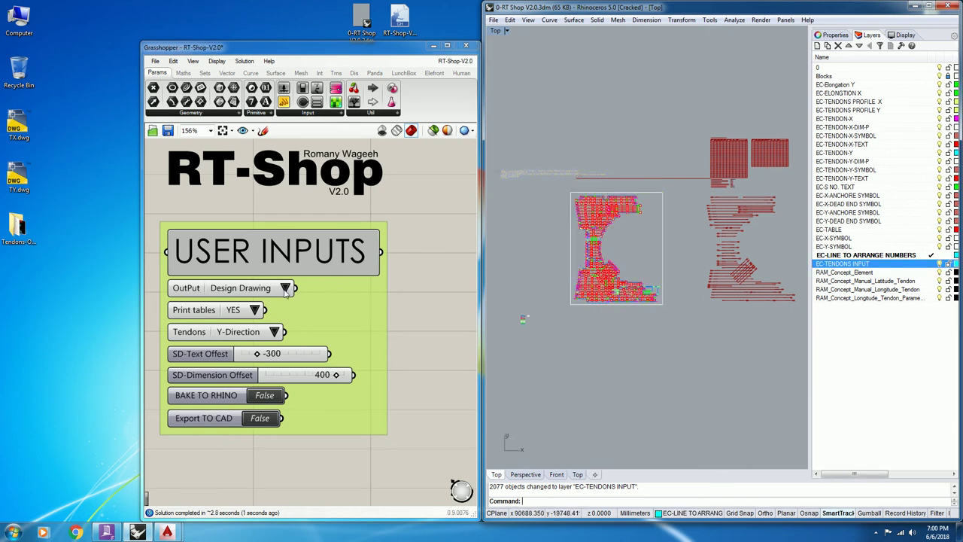
- Set the OutPut option in RT-Shop to Shop Drawing
{"action": "scroll", "coordinate": [644, 236], "scroll_direction": "up", "scroll_amount": 8}
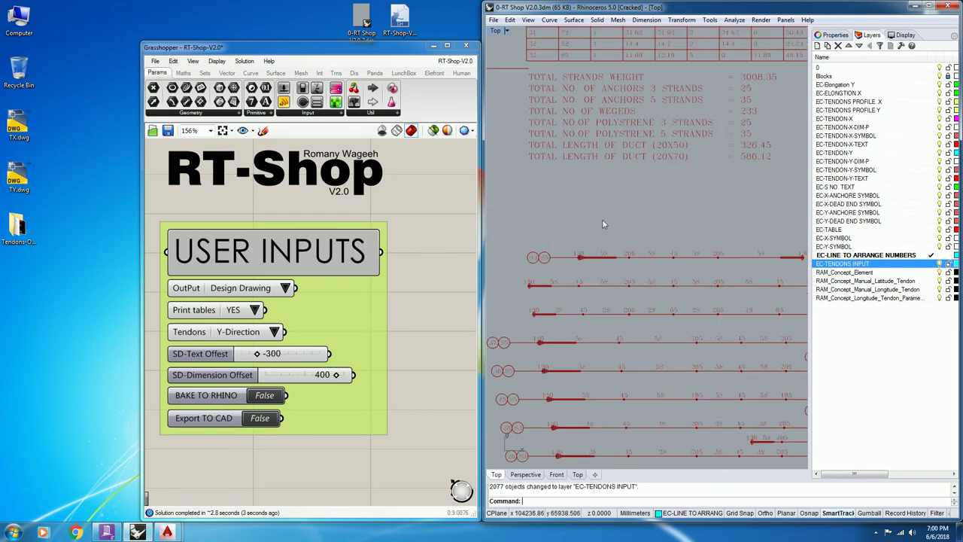
{"action": "right_click_drag", "start_coordinate": [593, 247], "coordinate": [591, 271]}
{"action": "left_click", "coordinate": [285, 289]}
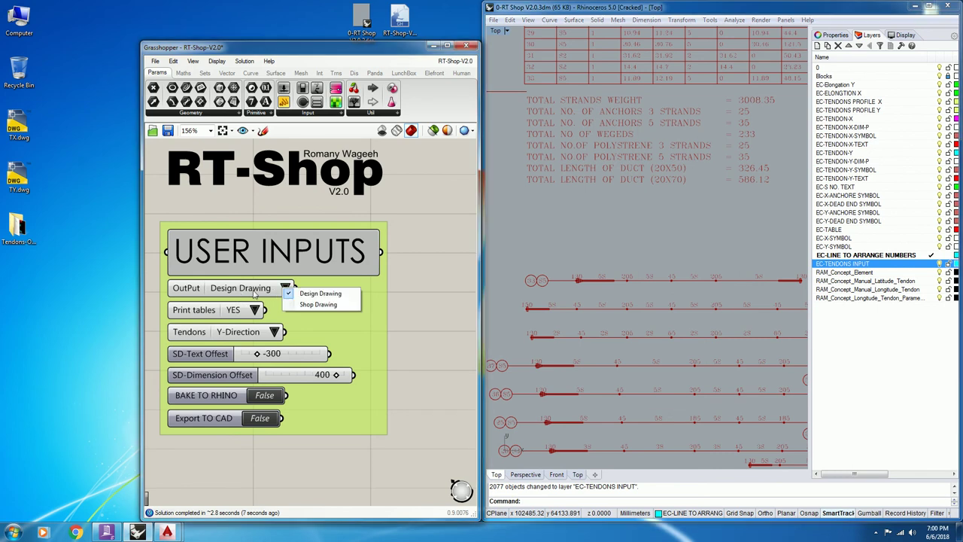
{"action": "left_click", "coordinate": [321, 310]}
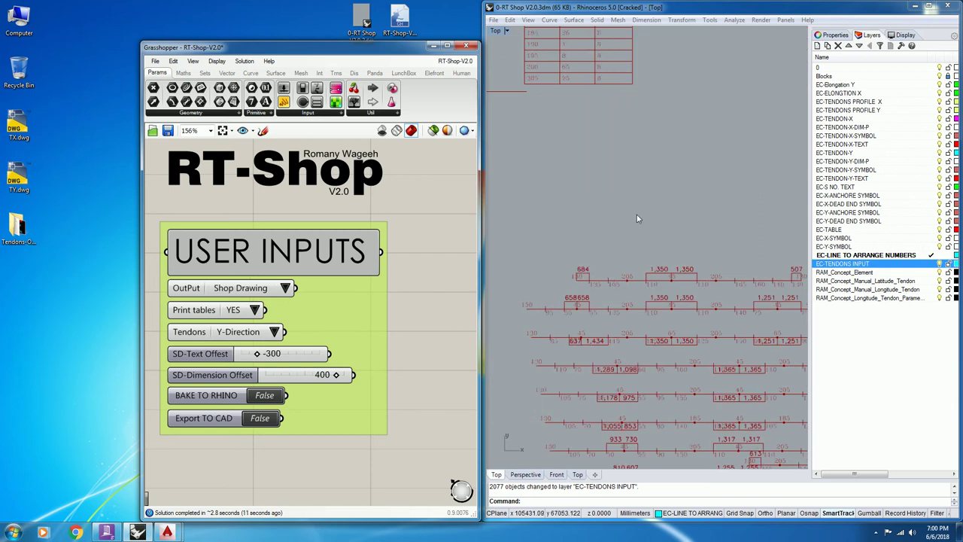
- Examine the previewed shop drawing's tendon profile heights and dimensions and its chair quantity table
{"action": "scroll", "coordinate": [628, 329], "scroll_direction": "up", "scroll_amount": 5}
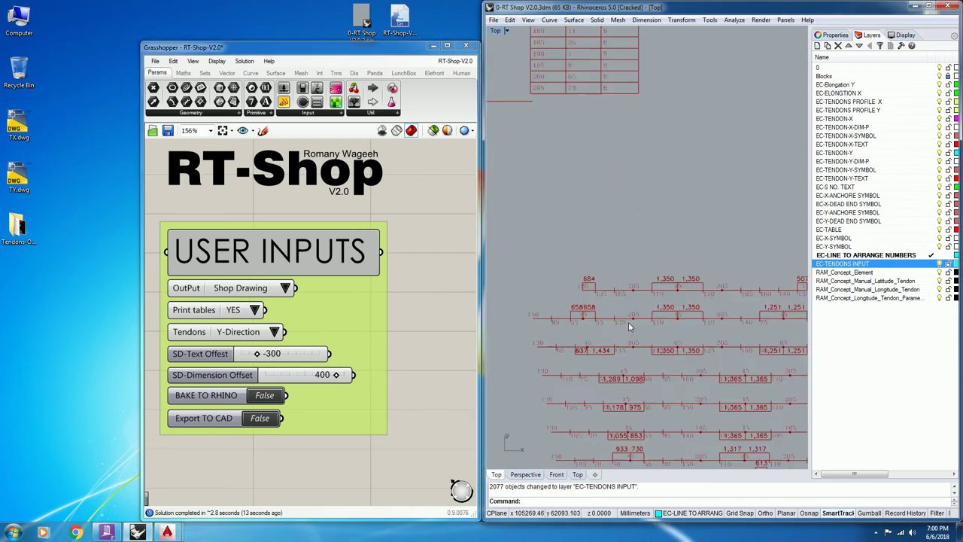
{"action": "scroll", "coordinate": [600, 324], "scroll_direction": "up", "scroll_amount": 2}
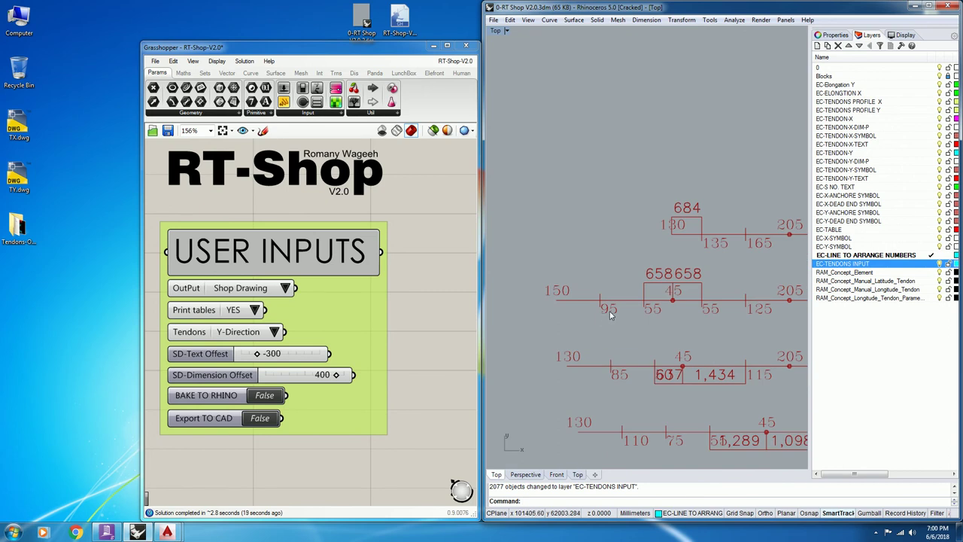
{"action": "scroll", "coordinate": [610, 315], "scroll_direction": "down", "scroll_amount": 8}
{"action": "right_click_drag", "start_coordinate": [609, 312], "coordinate": [619, 398]}
{"action": "right_click_drag", "start_coordinate": [554, 135], "coordinate": [572, 178]}
{"action": "scroll", "coordinate": [614, 106], "scroll_direction": "up", "scroll_amount": 6}
{"action": "scroll", "coordinate": [625, 95], "scroll_direction": "up", "scroll_amount": 1}
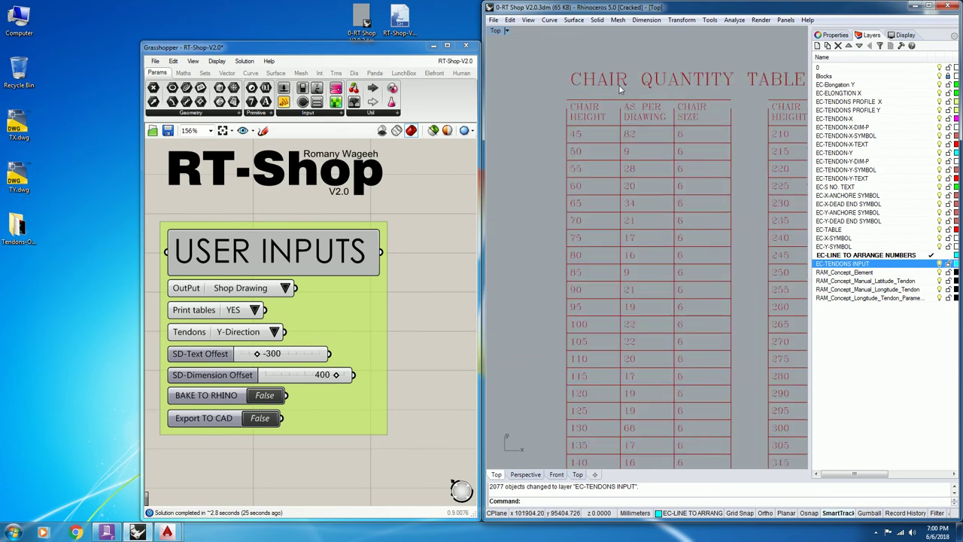
{"action": "right_click_drag", "start_coordinate": [614, 91], "coordinate": [601, 98]}
{"action": "scroll", "coordinate": [707, 103], "scroll_direction": "down", "scroll_amount": 5}
{"action": "right_click_drag", "start_coordinate": [644, 260], "coordinate": [594, 98]}
{"action": "mouse_move", "coordinate": [707, 406]}
{"action": "right_mouse_down"}
{"action": "mouse_move", "coordinate": [668, 316]}
{"action": "mouse_move", "coordinate": [602, 230]}
{"action": "right_mouse_up"}
{"action": "scroll", "coordinate": [775, 288], "scroll_direction": "up", "scroll_amount": 4}
{"action": "scroll", "coordinate": [692, 325], "scroll_direction": "down", "scroll_amount": 5}
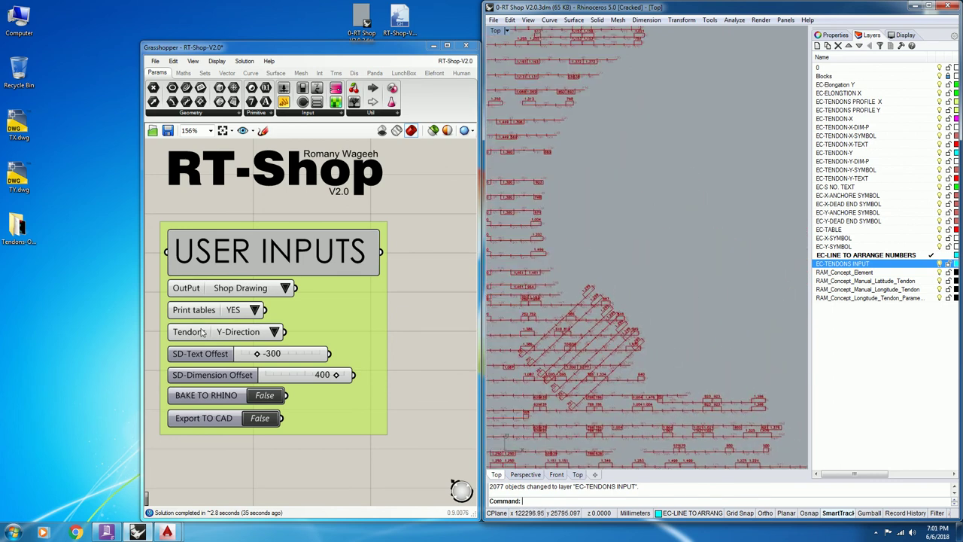
- Set the Tendons option to X-Direction and inspect the updated tendon preview
{"action": "left_click", "coordinate": [275, 334]}
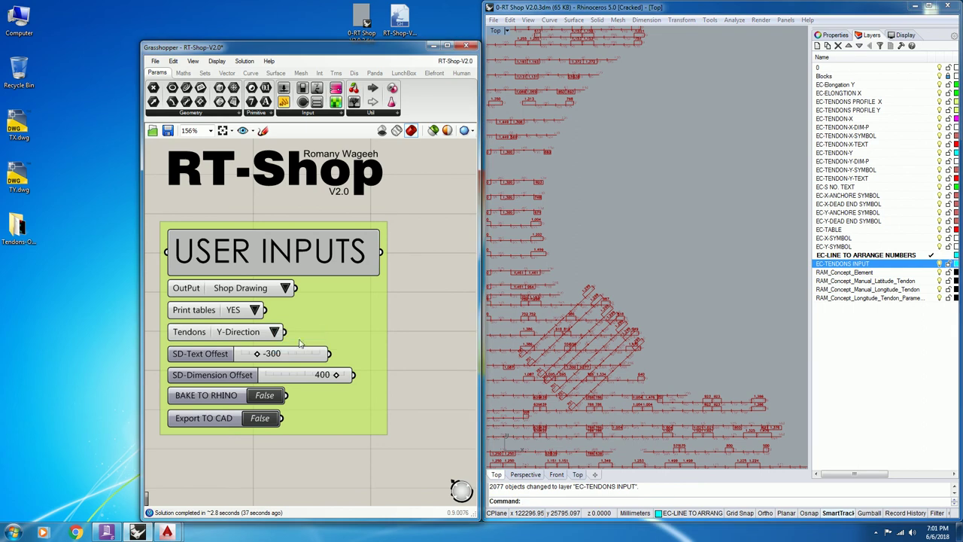
{"action": "scroll", "coordinate": [632, 267], "scroll_direction": "up", "scroll_amount": 6}
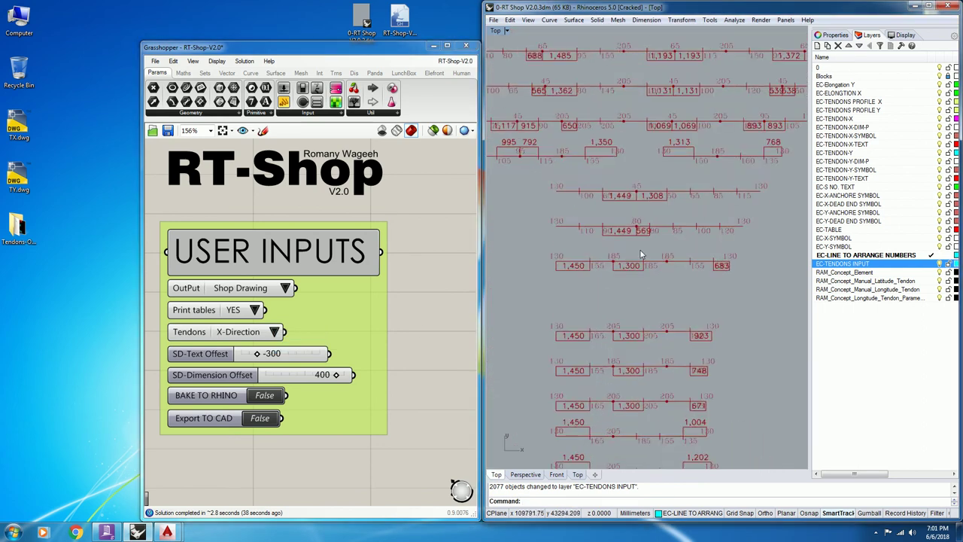
{"action": "right_click_drag", "start_coordinate": [628, 276], "coordinate": [666, 336]}
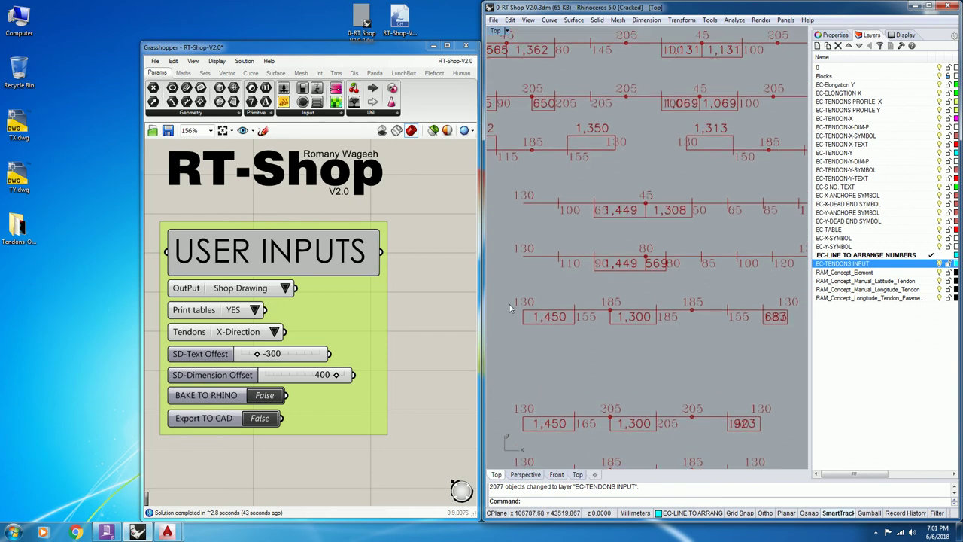
- Try an SD-Text Offset of -30 on the previewed profile heights and restore it to -300
{"action": "left_click", "coordinate": [257, 355]}
{"action": "left_click_drag", "start_coordinate": [268, 358], "coordinate": [297, 353]}
{"action": "double_click", "coordinate": [300, 352]}
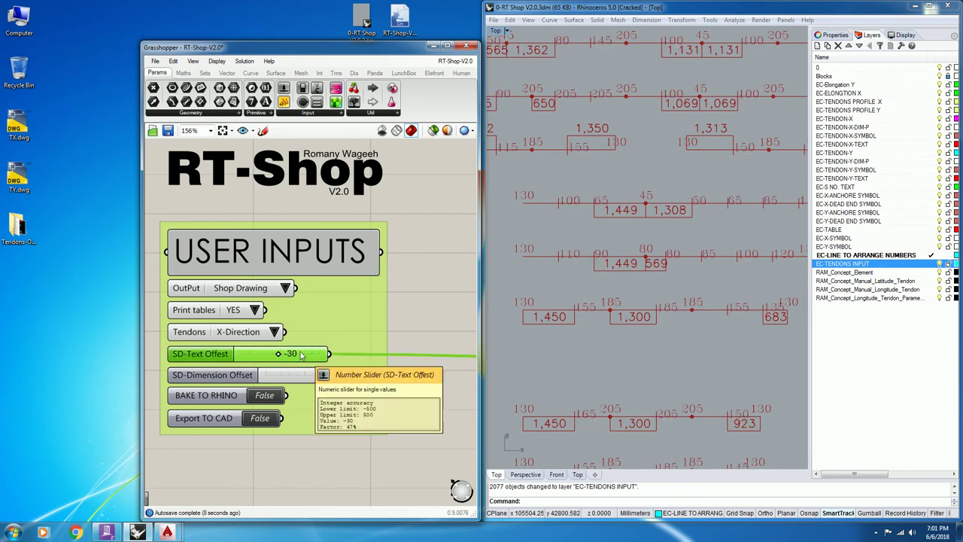
{"action": "double_click", "coordinate": [307, 352]}
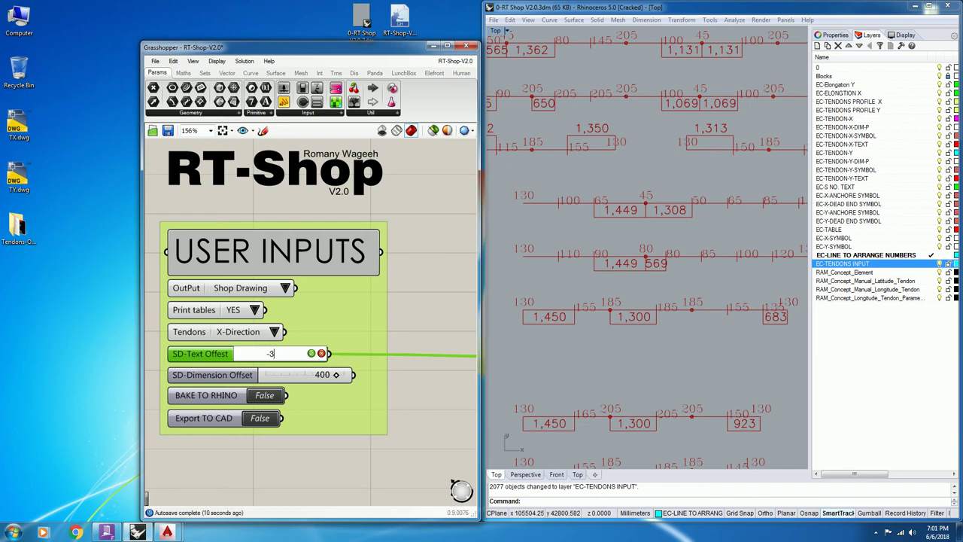
{"action": "left_click", "coordinate": [309, 353]}
- Try an SD-Dimension Offset of 112 on the previewed dimensions and restore it to 400
{"action": "left_click", "coordinate": [306, 378]}
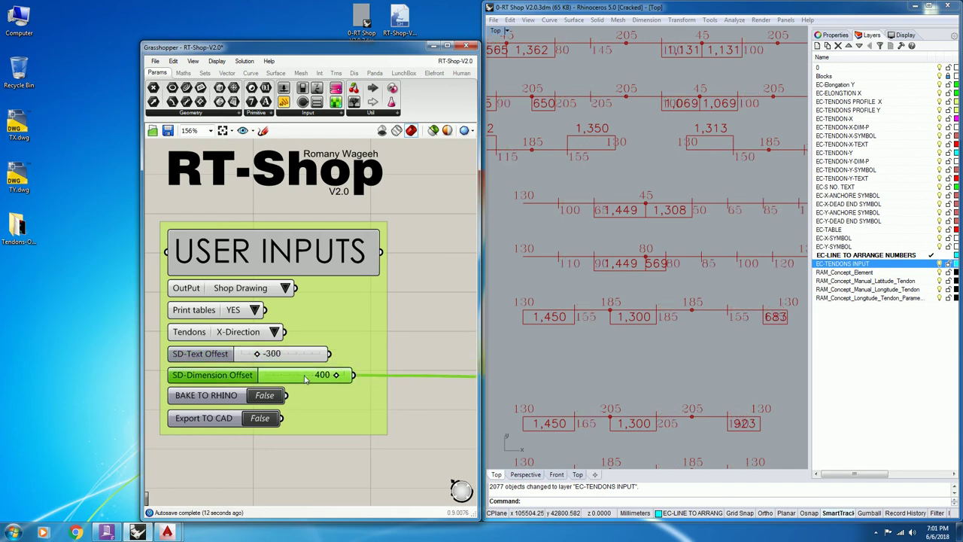
{"action": "left_click_drag", "start_coordinate": [336, 378], "coordinate": [308, 378]}
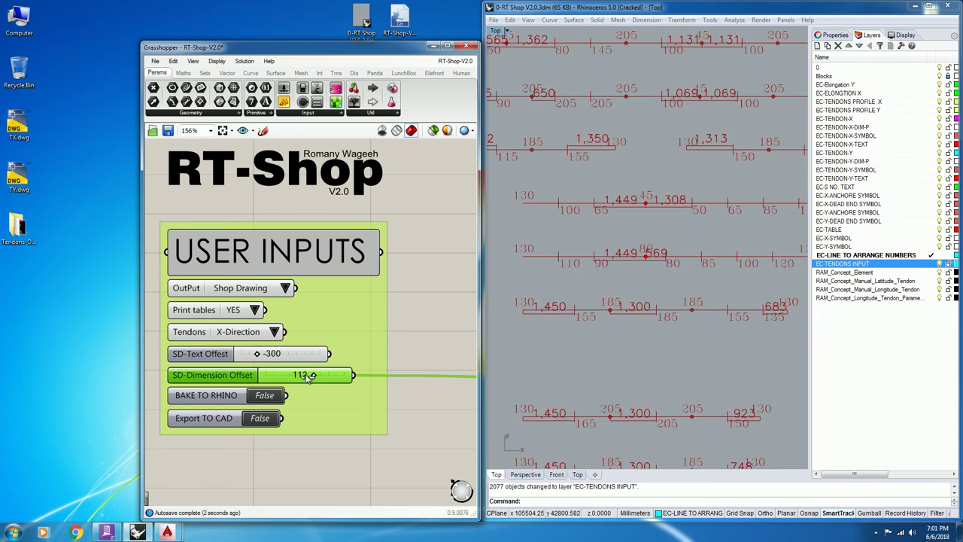
{"action": "double_click", "coordinate": [297, 381]}
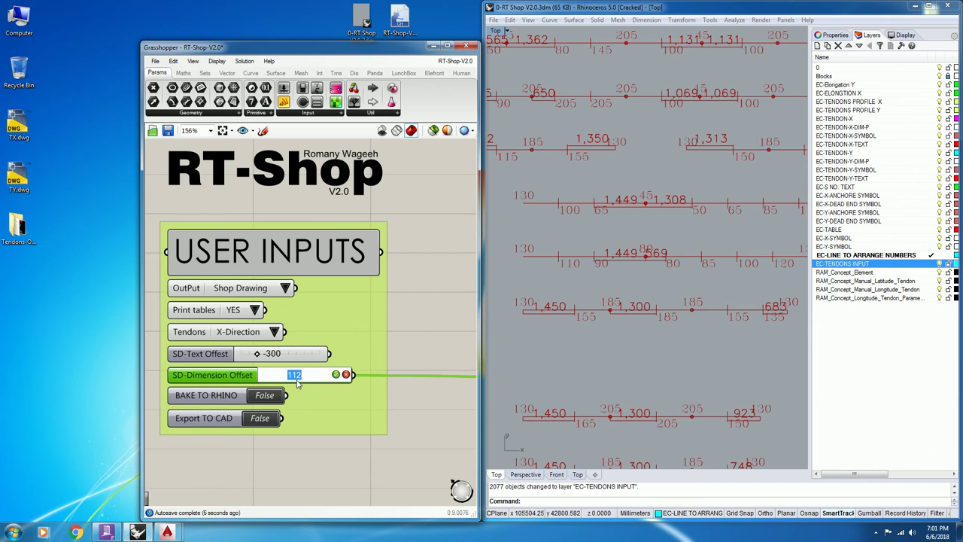
{"action": "key", "text": "Return"}
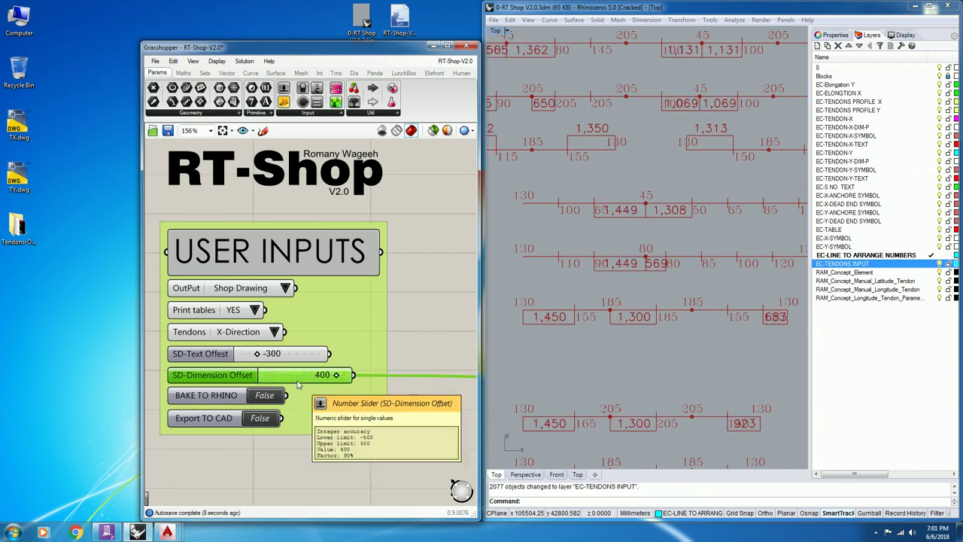
- Review the previewed X-direction tendons and the chair heights, counts and sizes in the chair quantity table
{"action": "scroll", "coordinate": [625, 337], "scroll_direction": "down", "scroll_amount": 2}
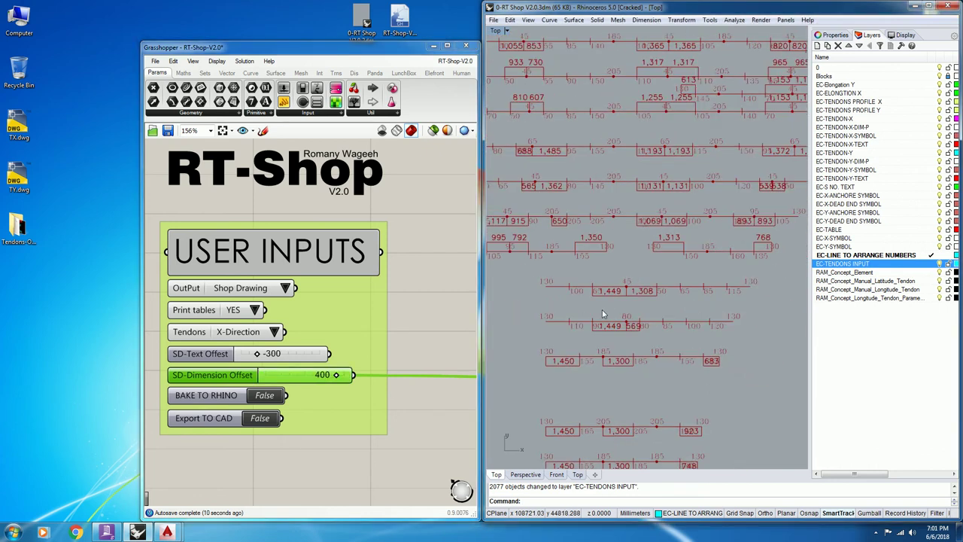
{"action": "right_click_drag", "start_coordinate": [542, 305], "coordinate": [547, 349]}
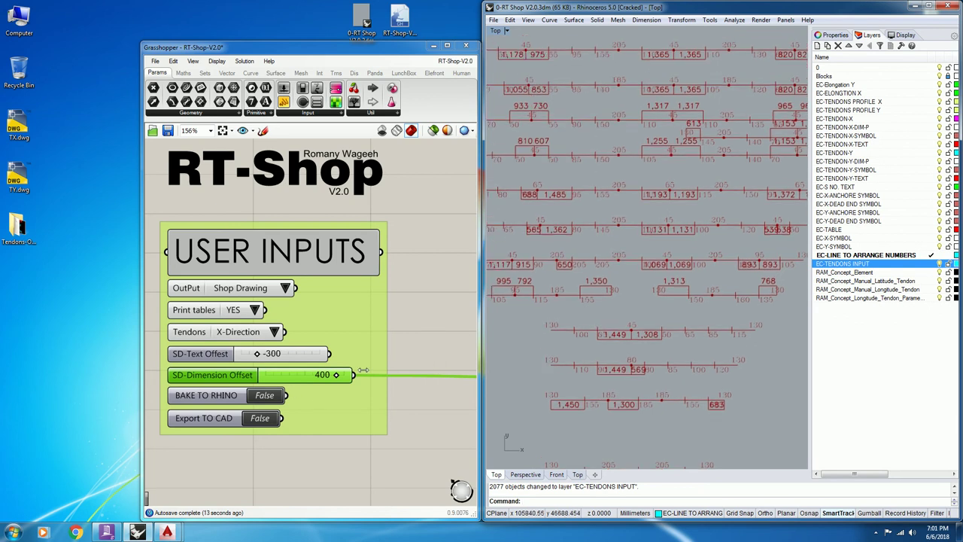
{"action": "scroll", "coordinate": [663, 251], "scroll_direction": "down", "scroll_amount": 8}
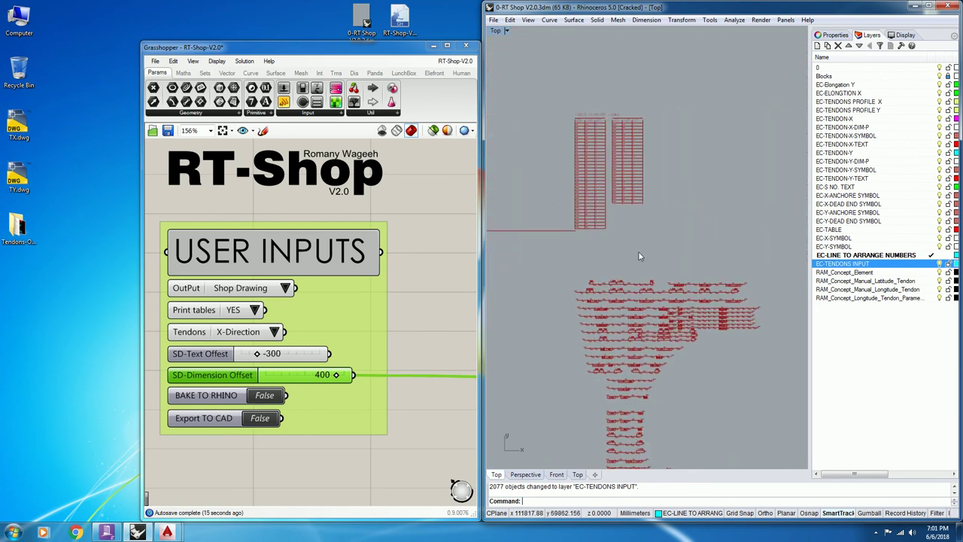
{"action": "scroll", "coordinate": [554, 188], "scroll_direction": "up", "scroll_amount": 10}
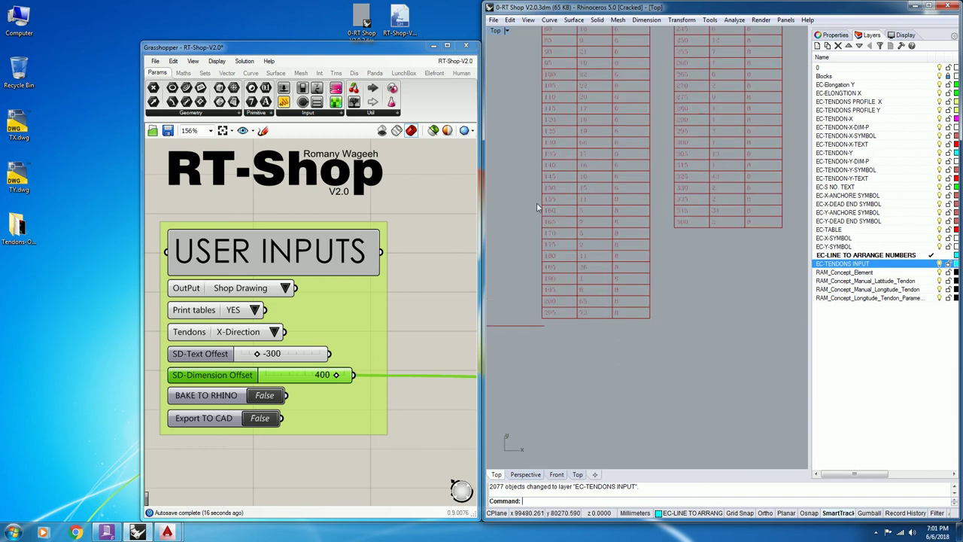
{"action": "scroll", "coordinate": [554, 201], "scroll_direction": "down", "scroll_amount": 3}
{"action": "scroll", "coordinate": [568, 180], "scroll_direction": "up", "scroll_amount": 3}
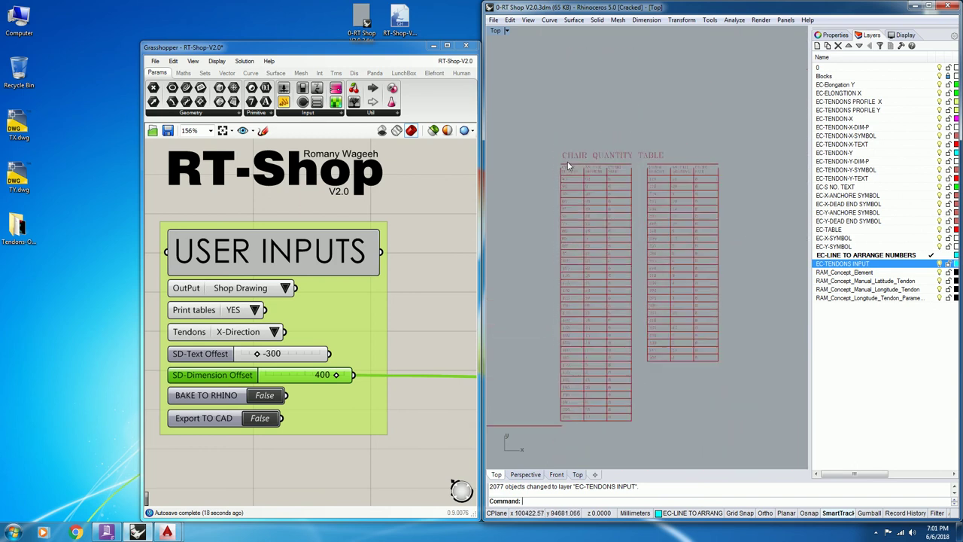
{"action": "scroll", "coordinate": [574, 184], "scroll_direction": "up", "scroll_amount": 1}
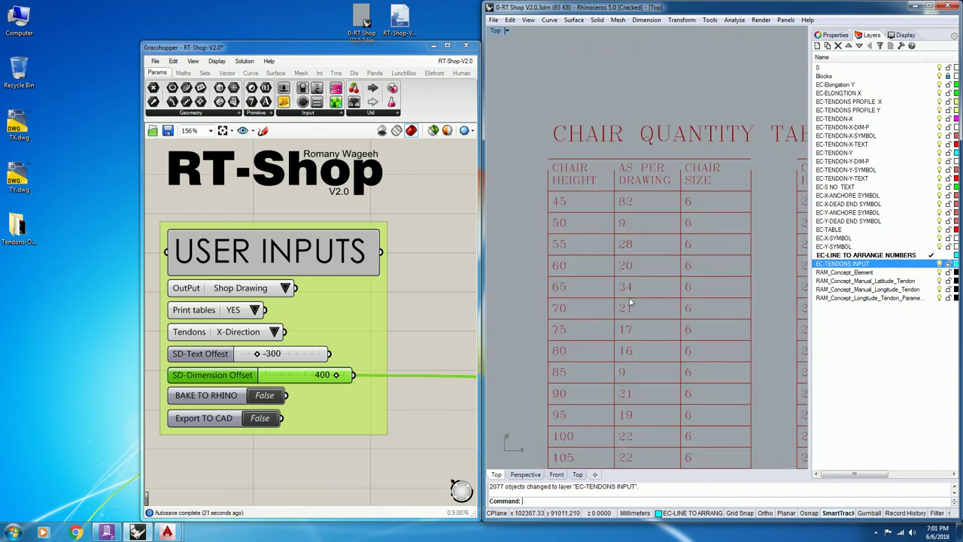
{"action": "right_click_drag", "start_coordinate": [630, 302], "coordinate": [621, 229]}
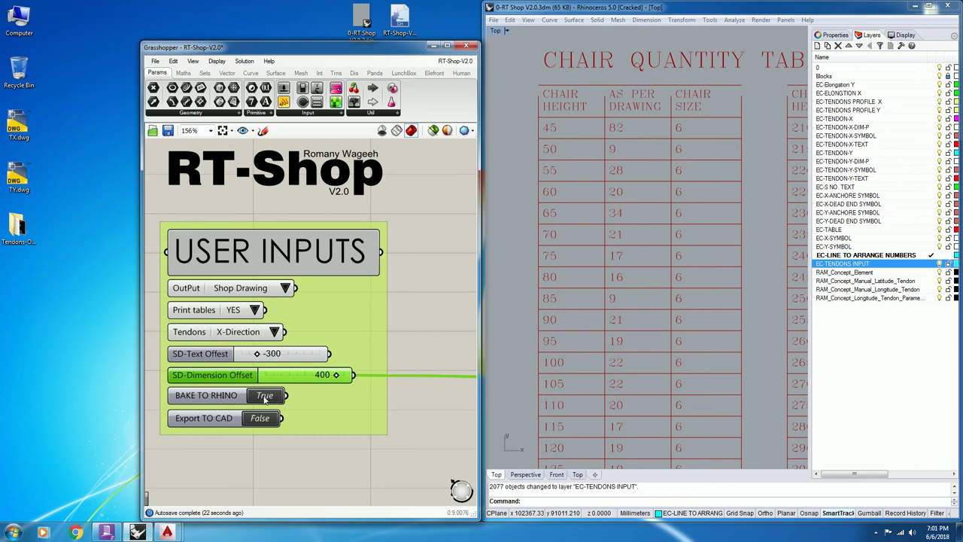
- Export the baked X-direction shop drawing to CAD as TX-SD, saving it on the Desktop
{"action": "left_click", "coordinate": [269, 419]}
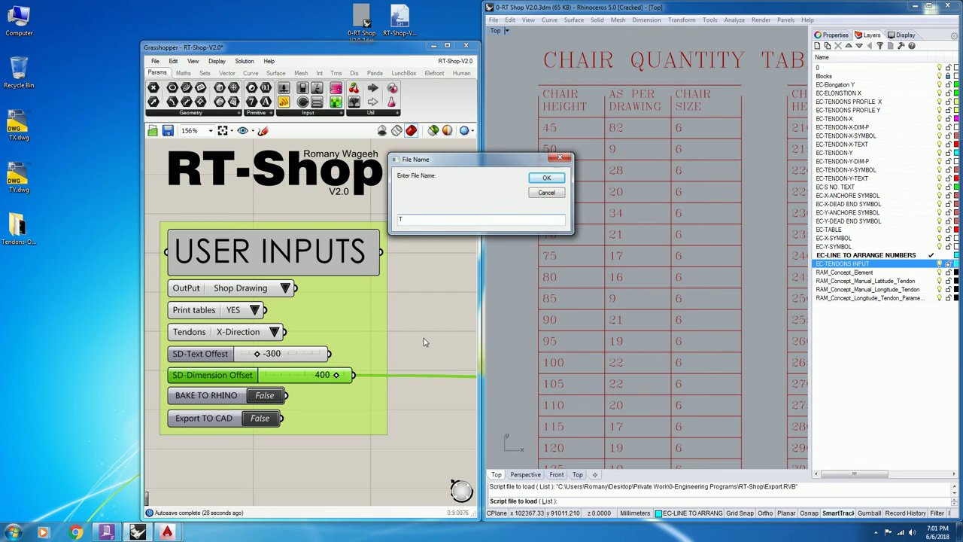
{"action": "type", "text": "TX-S"}
{"action": "left_click", "coordinate": [547, 179]}
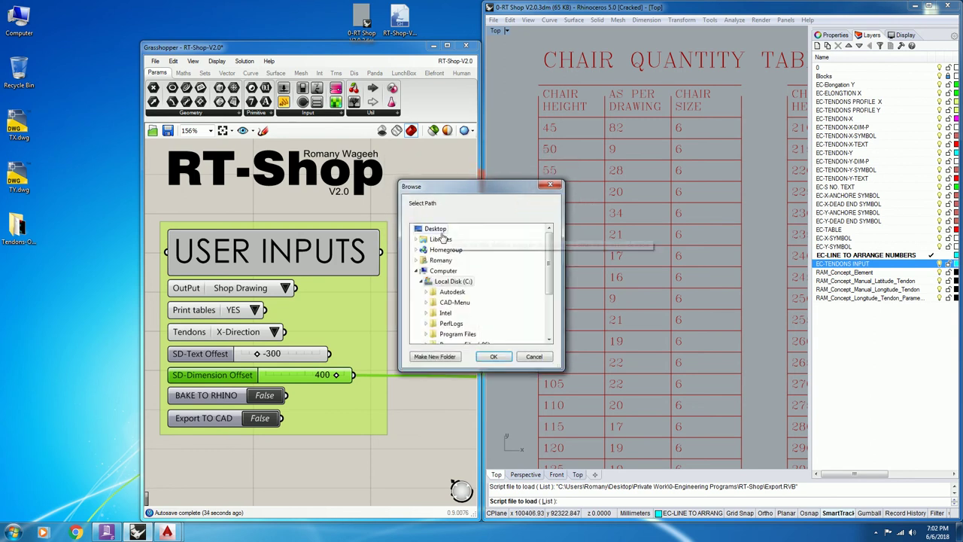
{"action": "left_click", "coordinate": [493, 358]}
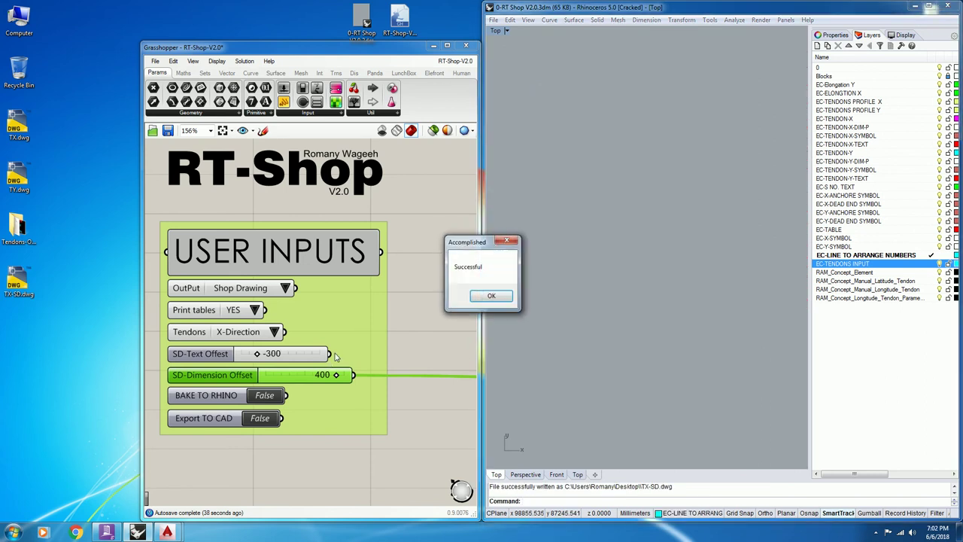
{"action": "left_click", "coordinate": [491, 295]}
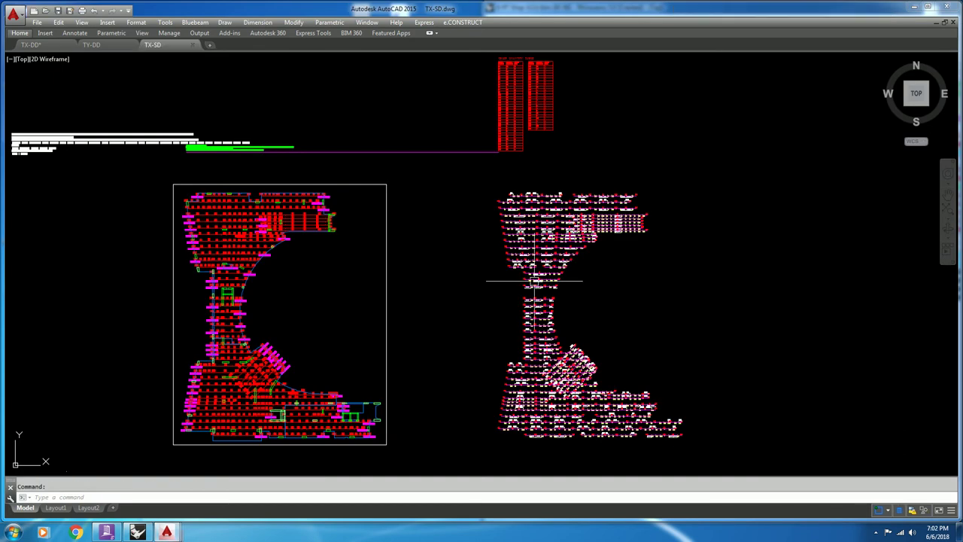
- In AutoCAD's TX-SD drawing, inspect the uppermost tendon's polyline, profile heights and dimensions
{"action": "scroll", "coordinate": [534, 280], "scroll_direction": "up", "scroll_amount": 10}
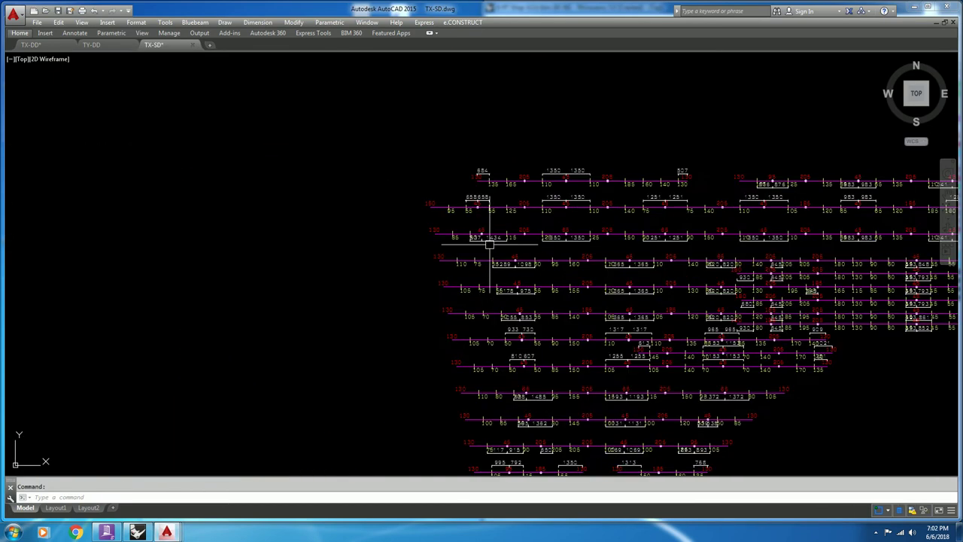
{"action": "scroll", "coordinate": [540, 297], "scroll_direction": "down", "scroll_amount": 10}
{"action": "scroll", "coordinate": [526, 301], "scroll_direction": "up", "scroll_amount": 8}
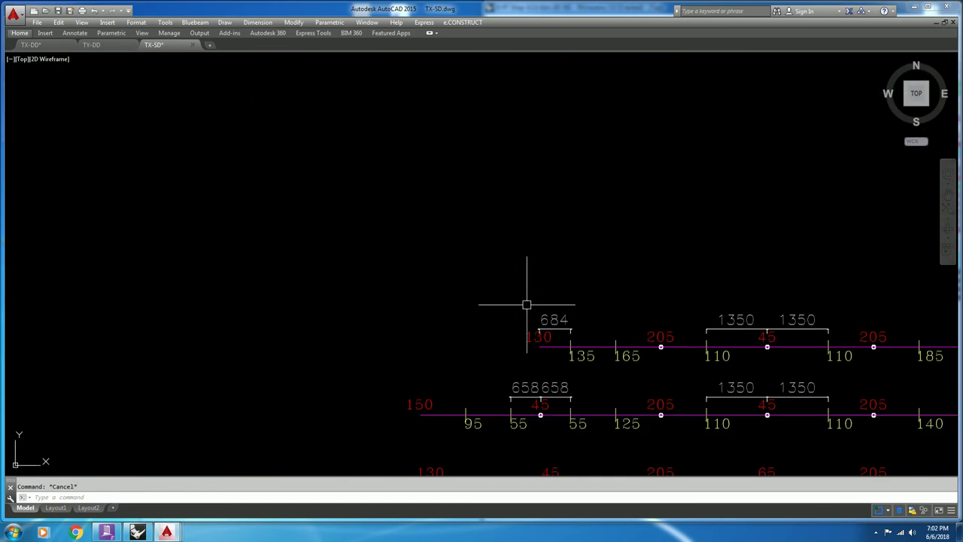
{"action": "left_click", "coordinate": [565, 290]}
{"action": "key", "text": "Escape"}
{"action": "scroll", "coordinate": [565, 290], "scroll_direction": "down", "scroll_amount": 5}
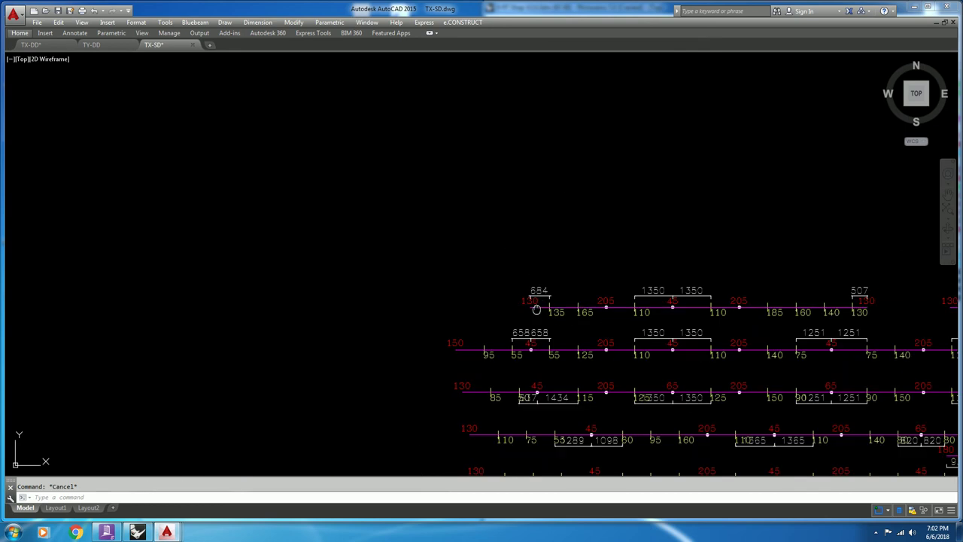
{"action": "scroll", "coordinate": [511, 359], "scroll_direction": "up", "scroll_amount": 5}
{"action": "left_click", "coordinate": [677, 275]}
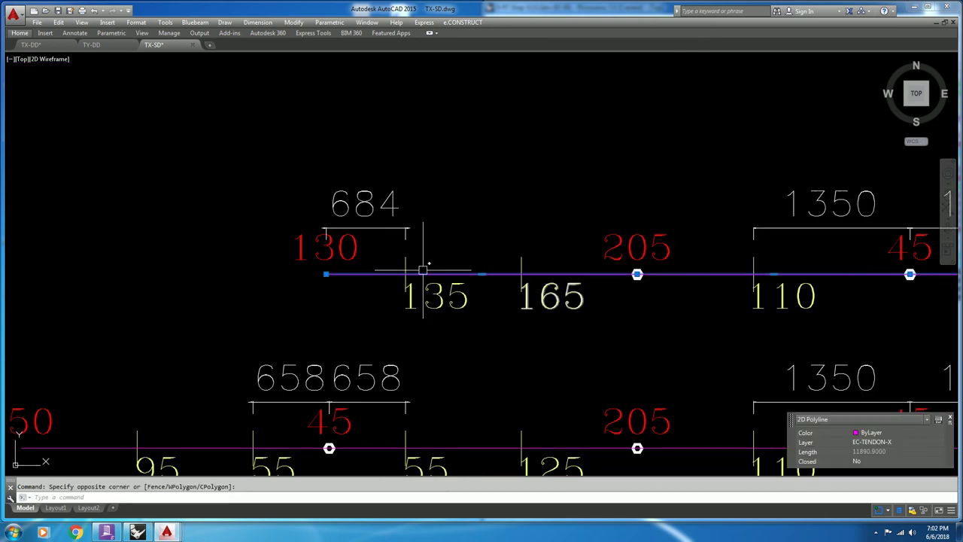
{"action": "key", "text": "Escape"}
{"action": "left_click", "coordinate": [790, 296]}
{"action": "key", "text": "Escape"}
- Examine the profile heights and dimensions of the TX-SD tendons from the upper slab down to the lower slab
{"action": "scroll", "coordinate": [548, 402], "scroll_direction": "down", "scroll_amount": 5}
{"action": "scroll", "coordinate": [593, 320], "scroll_direction": "up", "scroll_amount": 4}
{"action": "middle_click_drag", "start_coordinate": [579, 135], "coordinate": [569, 334]}
{"action": "scroll", "coordinate": [526, 118], "scroll_direction": "up", "scroll_amount": 3}
{"action": "scroll", "coordinate": [809, 230], "scroll_direction": "down", "scroll_amount": 1}
{"action": "scroll", "coordinate": [737, 290], "scroll_direction": "down", "scroll_amount": 3}
{"action": "scroll", "coordinate": [684, 268], "scroll_direction": "up", "scroll_amount": 3}
{"action": "scroll", "coordinate": [617, 271], "scroll_direction": "down", "scroll_amount": 3}
{"action": "middle_click_drag", "start_coordinate": [732, 473], "coordinate": [675, 338]}
{"action": "scroll", "coordinate": [675, 337], "scroll_direction": "down", "scroll_amount": 2}
{"action": "middle_click_drag", "start_coordinate": [645, 470], "coordinate": [597, 325]}
{"action": "scroll", "coordinate": [597, 325], "scroll_direction": "up", "scroll_amount": 6}
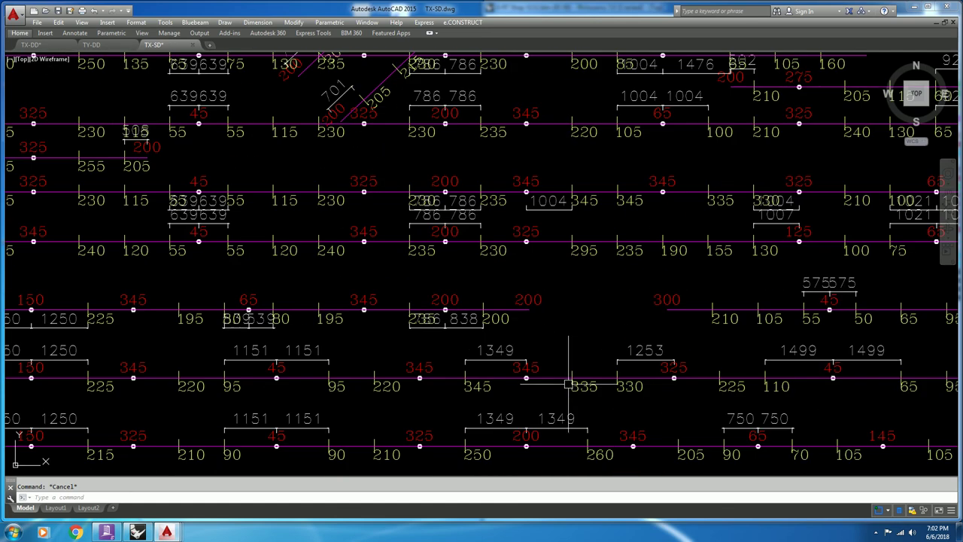
- Check the tendon layout across the narrow middle strip, the diagonal tendons and the lower slab of TX-SD
{"action": "scroll", "coordinate": [572, 385], "scroll_direction": "down", "scroll_amount": 5}
{"action": "scroll", "coordinate": [565, 279], "scroll_direction": "up", "scroll_amount": 8}
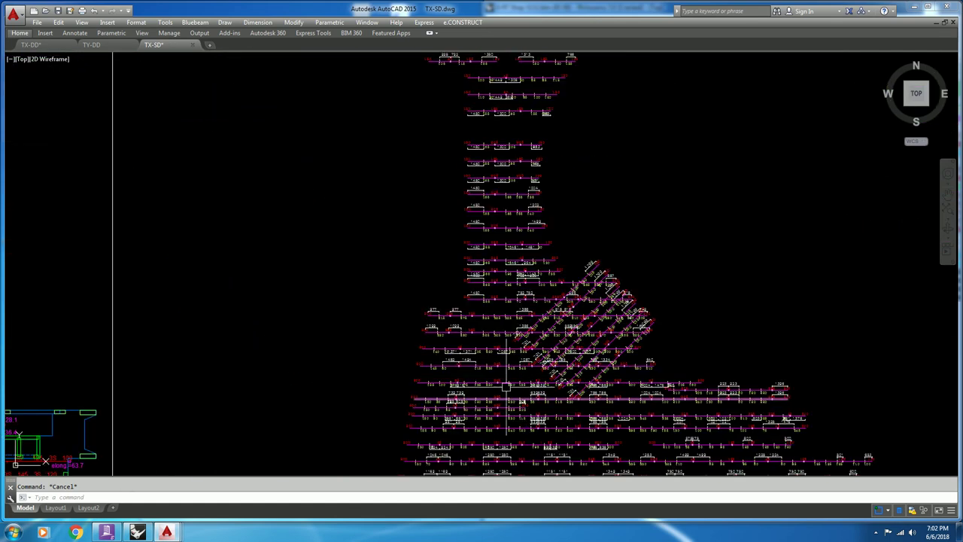
{"action": "middle_click_drag", "start_coordinate": [398, 264], "coordinate": [564, 273]}
{"action": "scroll", "coordinate": [456, 282], "scroll_direction": "down", "scroll_amount": 1}
{"action": "middle_click_drag", "start_coordinate": [423, 293], "coordinate": [594, 306]}
{"action": "middle_click_drag", "start_coordinate": [387, 309], "coordinate": [524, 316]}
{"action": "middle_click_drag", "start_coordinate": [491, 364], "coordinate": [407, 226]}
{"action": "scroll", "coordinate": [452, 339], "scroll_direction": "down", "scroll_amount": 1}
{"action": "middle_click_drag", "start_coordinate": [477, 414], "coordinate": [401, 247]}
{"action": "middle_click_drag", "start_coordinate": [574, 385], "coordinate": [501, 266]}
{"action": "middle_click_drag", "start_coordinate": [536, 394], "coordinate": [497, 312]}
- Examine the row for chair height 85 in the TX-SD chair quantity table
{"action": "scroll", "coordinate": [498, 311], "scroll_direction": "down", "scroll_amount": 8}
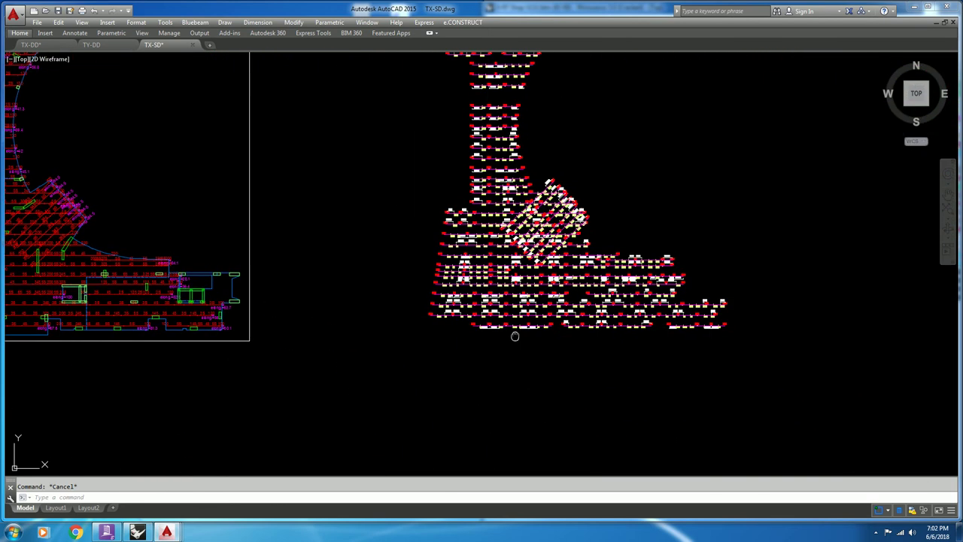
{"action": "scroll", "coordinate": [462, 260], "scroll_direction": "up", "scroll_amount": 6}
{"action": "scroll", "coordinate": [502, 313], "scroll_direction": "up", "scroll_amount": 4}
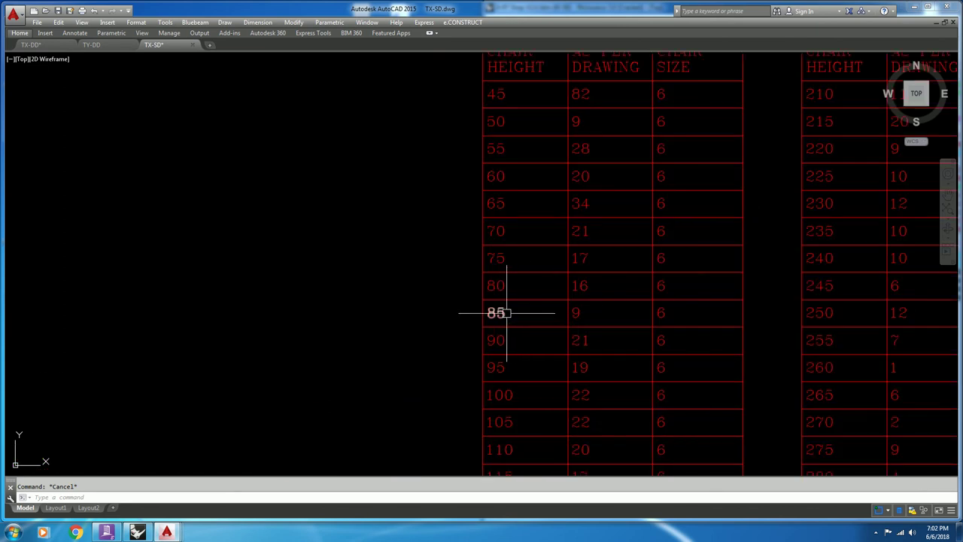
{"action": "left_click", "coordinate": [506, 313]}
{"action": "scroll", "coordinate": [525, 310], "scroll_direction": "down", "scroll_amount": 8}
{"action": "key", "text": "Escape"}
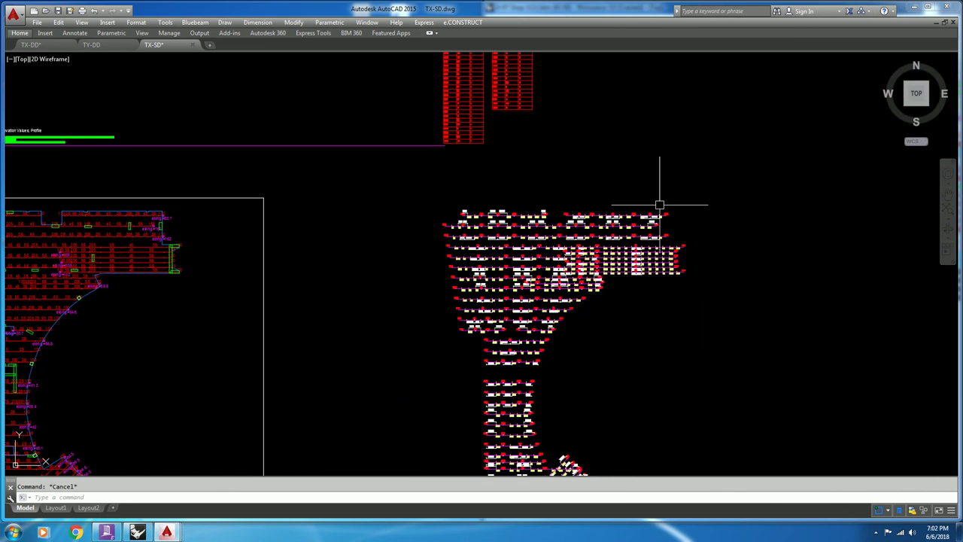
- Select the entire X-direction tendon shop drawing and search the selected objects for the text 85
{"action": "scroll", "coordinate": [732, 198], "scroll_direction": "up", "scroll_amount": 2}
{"action": "left_click", "coordinate": [707, 129]}
{"action": "left_click", "coordinate": [441, 419]}
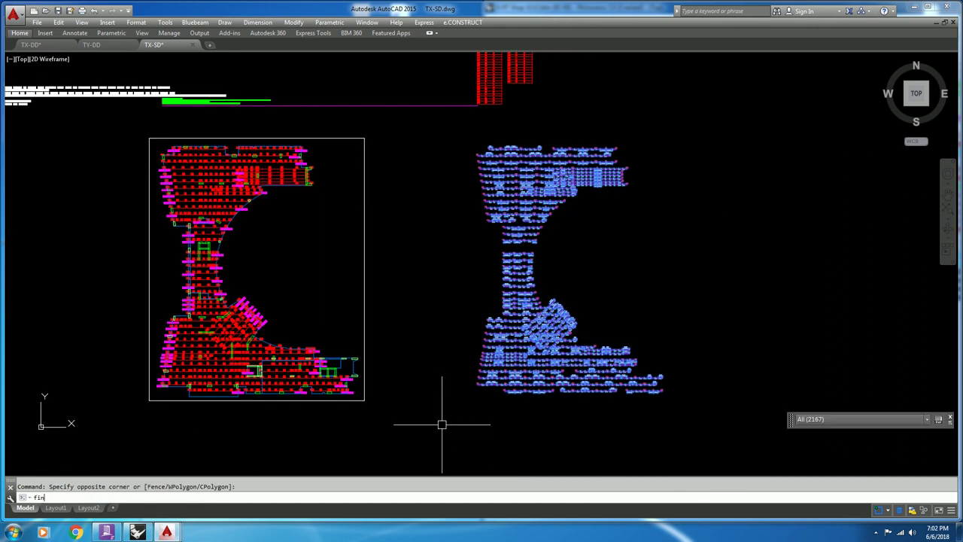
{"action": "key", "text": "Return"}
{"action": "type", "text": "85"}
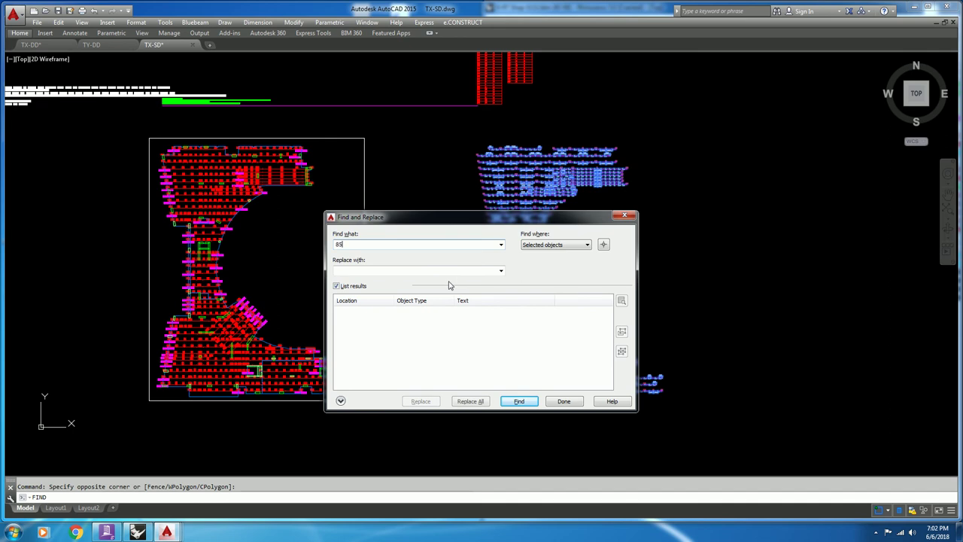
{"action": "left_click", "coordinate": [519, 401]}
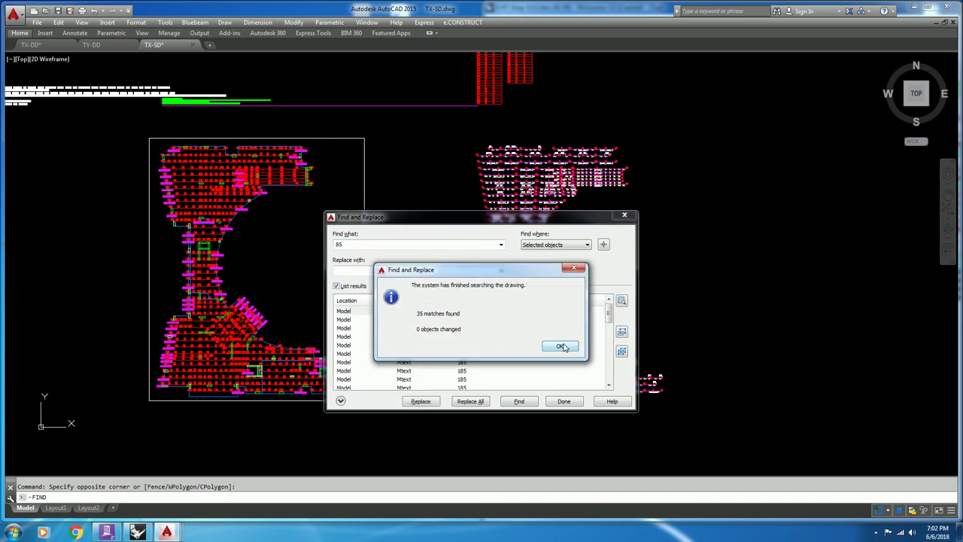
{"action": "left_click", "coordinate": [559, 347]}
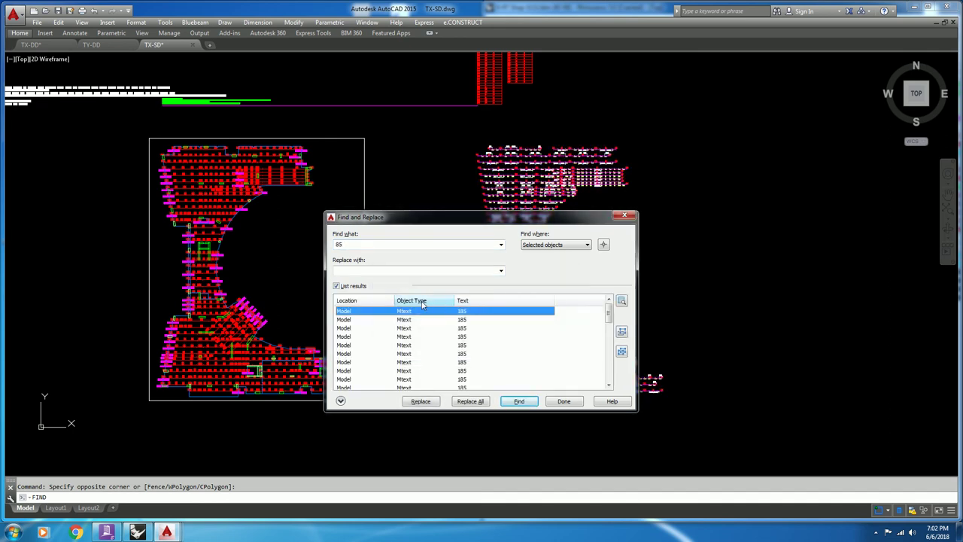
- Select in the drawing only the found Mtext objects that read exactly 85, leaving out the 185 matches
{"action": "left_click_drag", "start_coordinate": [608, 318], "coordinate": [606, 333]}
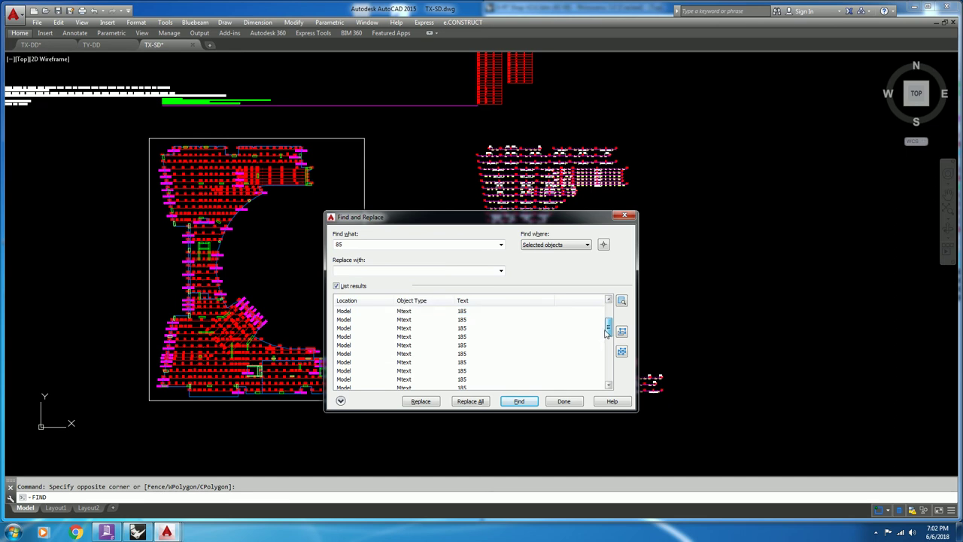
{"action": "left_click", "coordinate": [464, 337]}
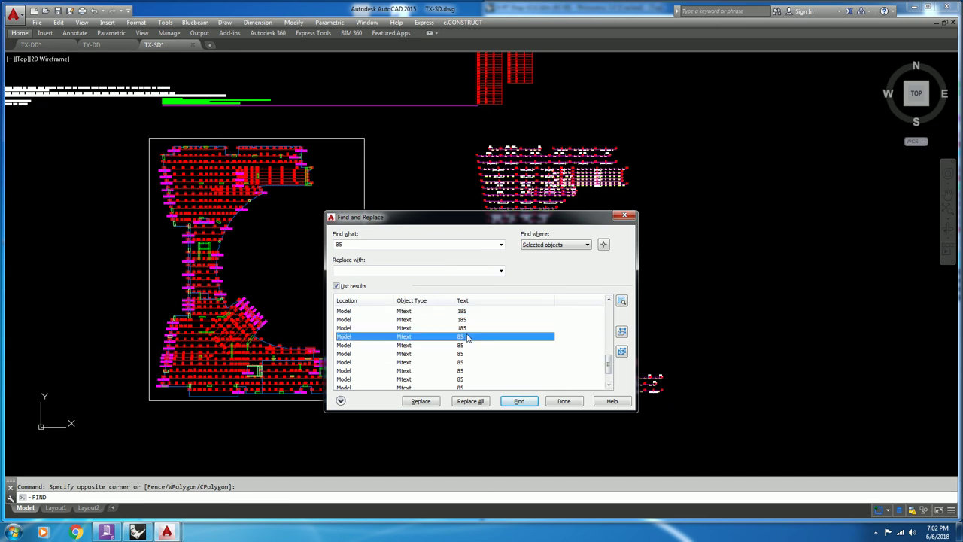
{"action": "scroll", "coordinate": [468, 343], "scroll_direction": "down", "scroll_amount": 1}
{"action": "left_click", "coordinate": [464, 379], "text": "shift"}
{"action": "left_click", "coordinate": [621, 331]}
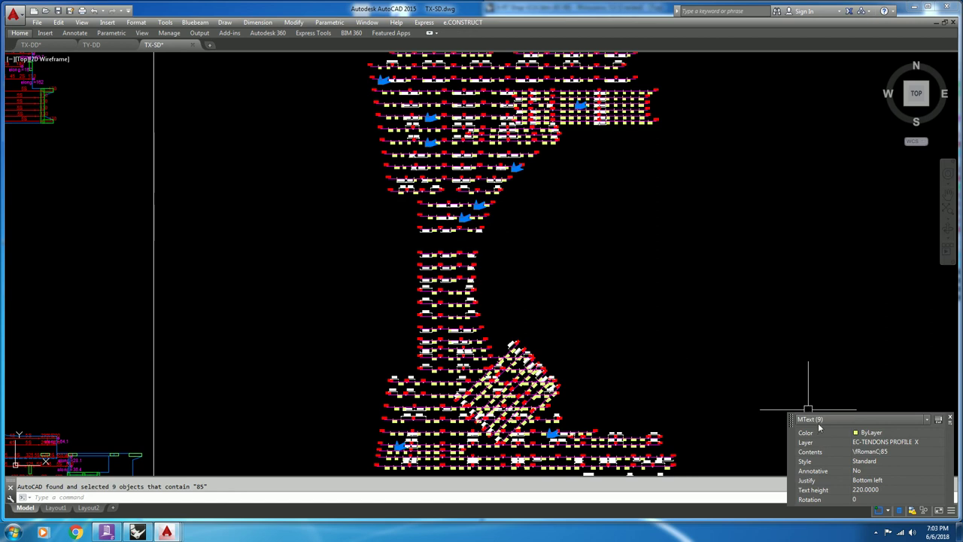
- Compare the number of selected 85 texts with the chair quantity table's entry for height 85, and clear the selection
{"action": "middle_click_drag", "start_coordinate": [594, 287], "coordinate": [588, 431]}
{"action": "middle_click_drag", "start_coordinate": [555, 327], "coordinate": [548, 404]}
{"action": "middle_click_drag", "start_coordinate": [433, 148], "coordinate": [454, 266]}
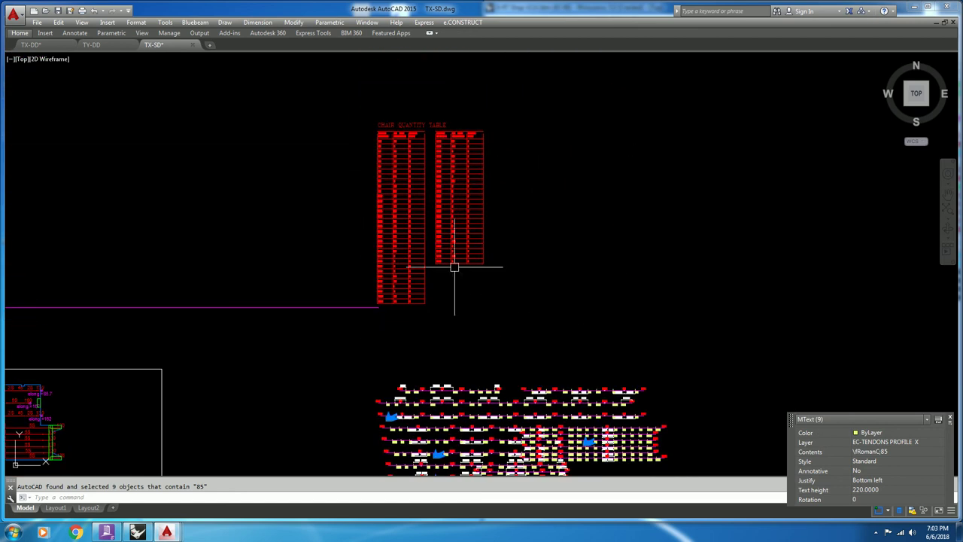
{"action": "middle_click_drag", "start_coordinate": [399, 227], "coordinate": [410, 272]}
{"action": "scroll", "coordinate": [410, 272], "scroll_direction": "up", "scroll_amount": 2}
{"action": "scroll", "coordinate": [354, 197], "scroll_direction": "up", "scroll_amount": 2}
{"action": "scroll", "coordinate": [365, 150], "scroll_direction": "up", "scroll_amount": 2}
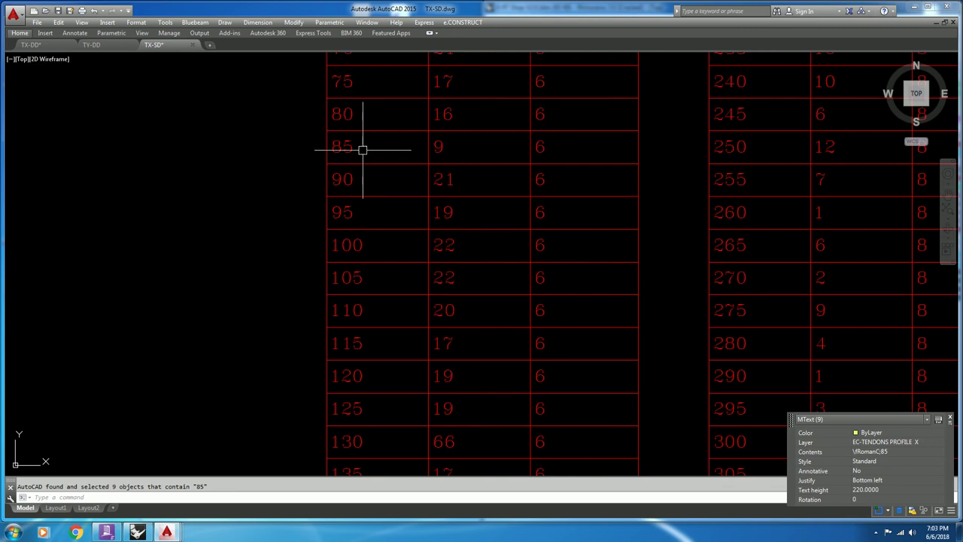
{"action": "left_click", "coordinate": [437, 145]}
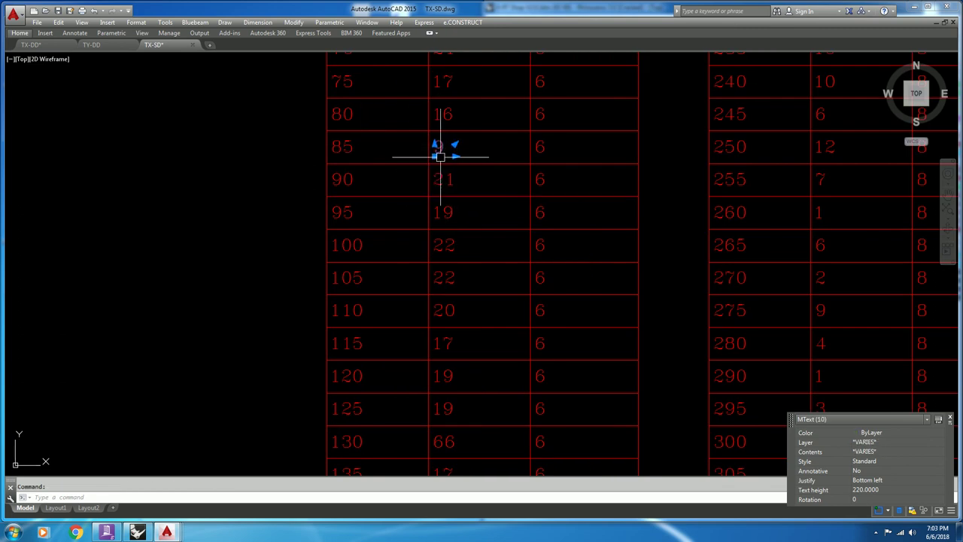
{"action": "left_click", "coordinate": [439, 148], "text": "shift"}
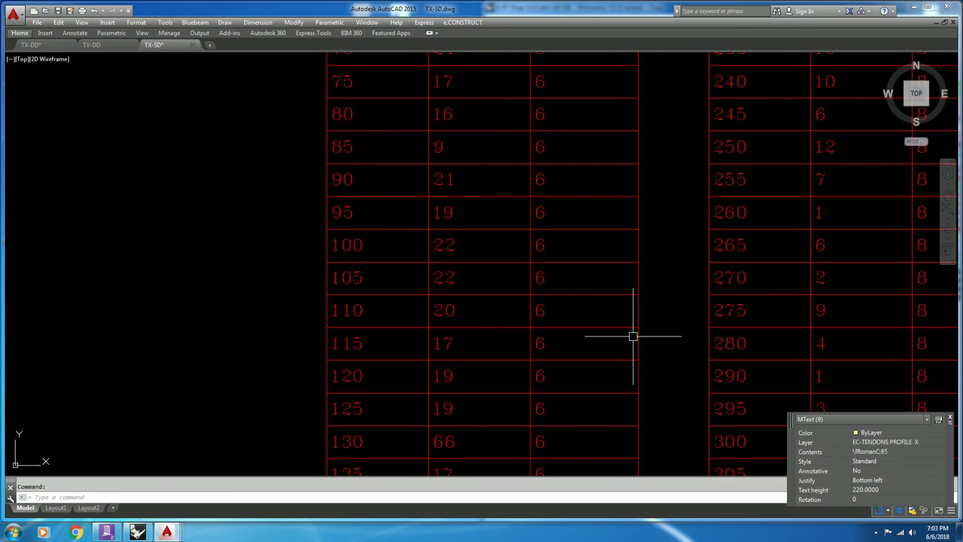
{"action": "scroll", "coordinate": [481, 204], "scroll_direction": "down", "scroll_amount": 5}
{"action": "key", "text": "Escape"}
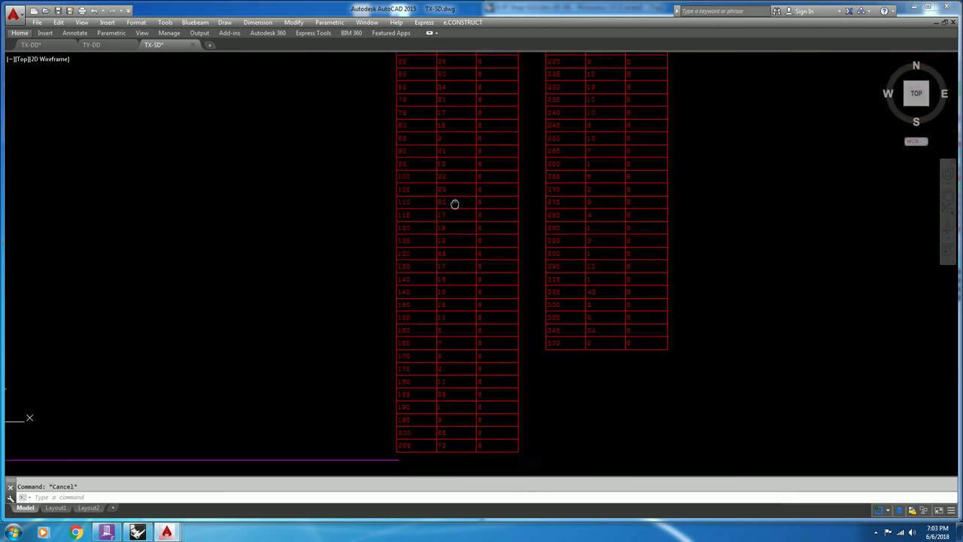
- Examine the chair height 185 entry and its quantity in the chair quantity table
{"action": "scroll", "coordinate": [410, 291], "scroll_direction": "up", "scroll_amount": 5}
{"action": "scroll", "coordinate": [410, 291], "scroll_direction": "down", "scroll_amount": 4}
{"action": "middle_click_drag", "start_coordinate": [428, 301], "coordinate": [440, 233]}
{"action": "scroll", "coordinate": [415, 291], "scroll_direction": "up", "scroll_amount": 3}
{"action": "left_click", "coordinate": [415, 290]}
{"action": "left_click", "coordinate": [361, 280]}
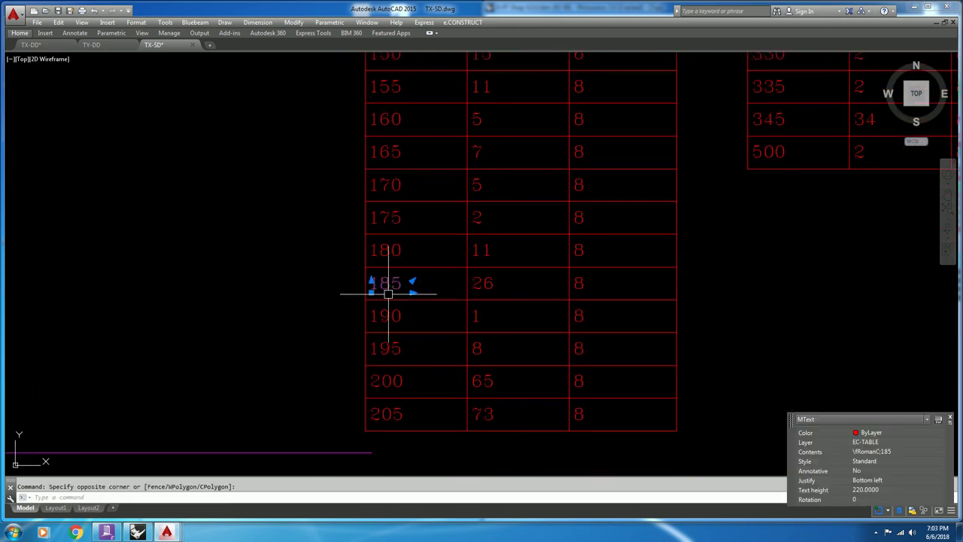
{"action": "key", "text": "Escape"}
- Search the entire X-direction tendon shop drawing for the text 185 and select all matching objects
{"action": "scroll", "coordinate": [452, 326], "scroll_direction": "down", "scroll_amount": 8}
{"action": "middle_click_drag", "start_coordinate": [525, 458], "coordinate": [503, 249]}
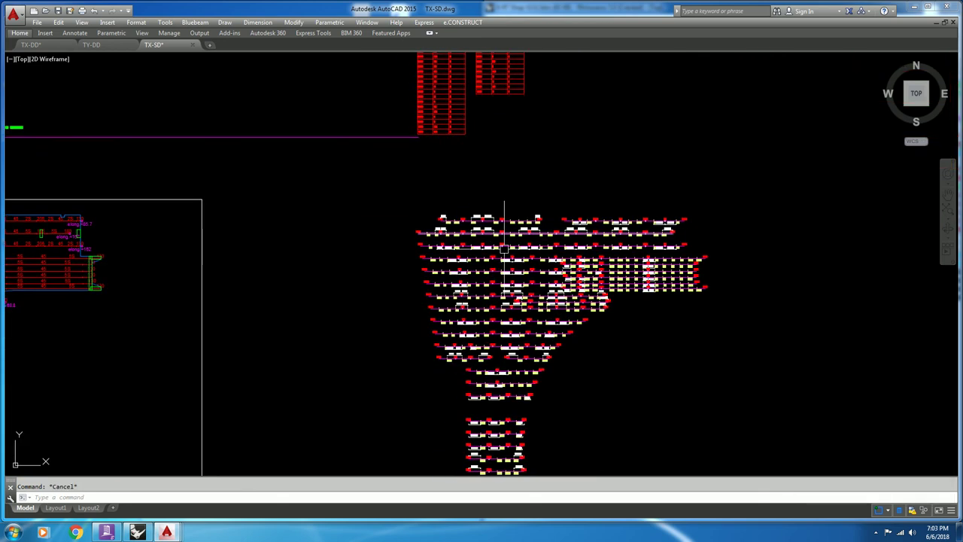
{"action": "scroll", "coordinate": [543, 201], "scroll_direction": "down", "scroll_amount": 4}
{"action": "left_click", "coordinate": [702, 199]}
{"action": "left_click", "coordinate": [482, 435]}
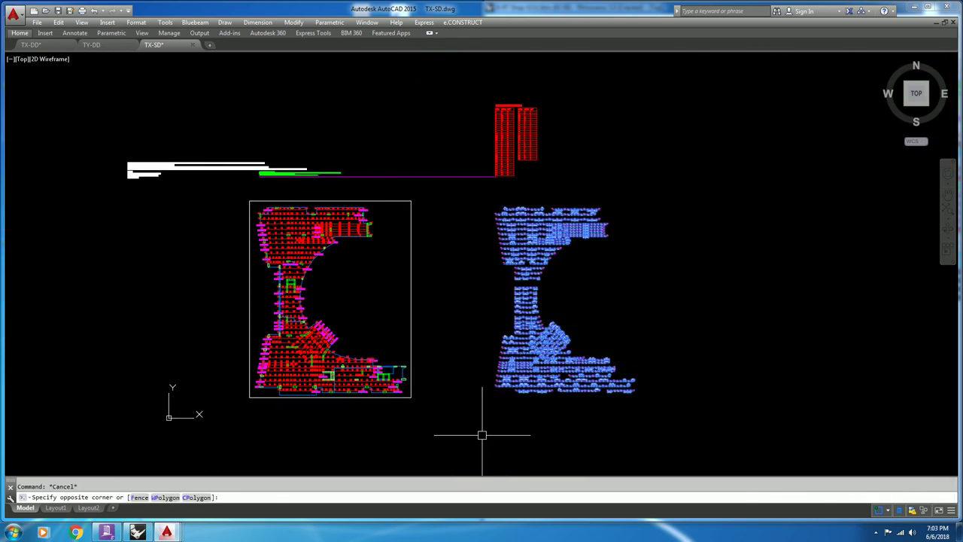
{"action": "key", "text": "Return"}
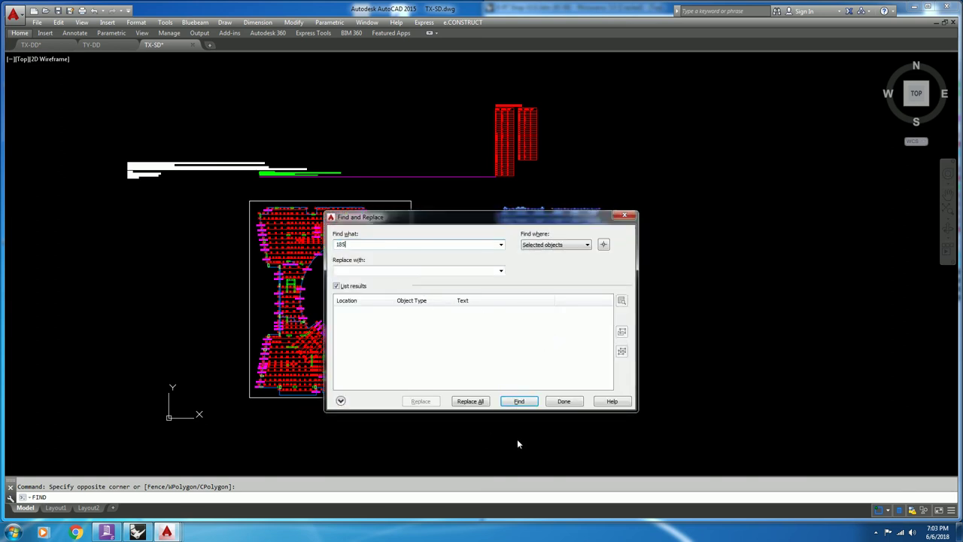
{"action": "left_click", "coordinate": [517, 400]}
{"action": "left_click", "coordinate": [556, 343]}
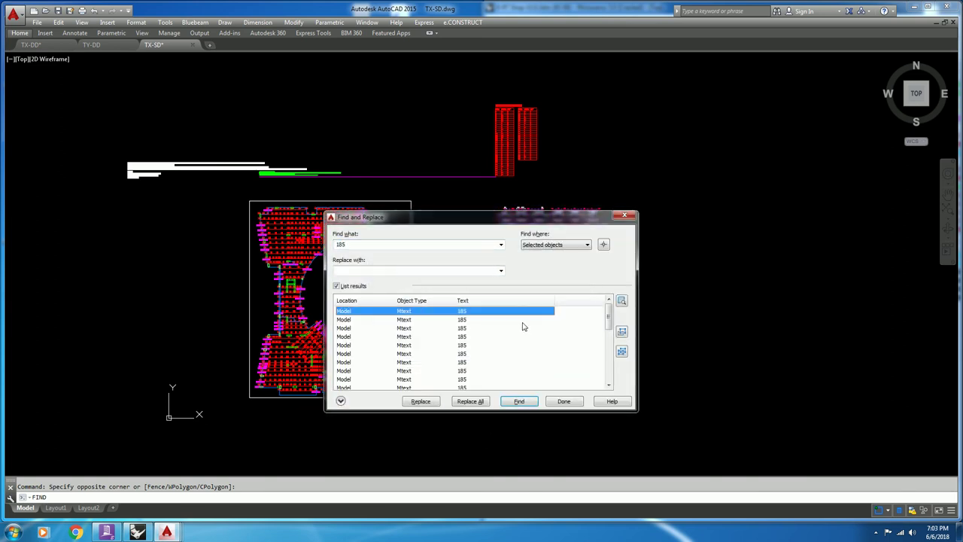
{"action": "left_click_drag", "start_coordinate": [609, 316], "coordinate": [608, 367]}
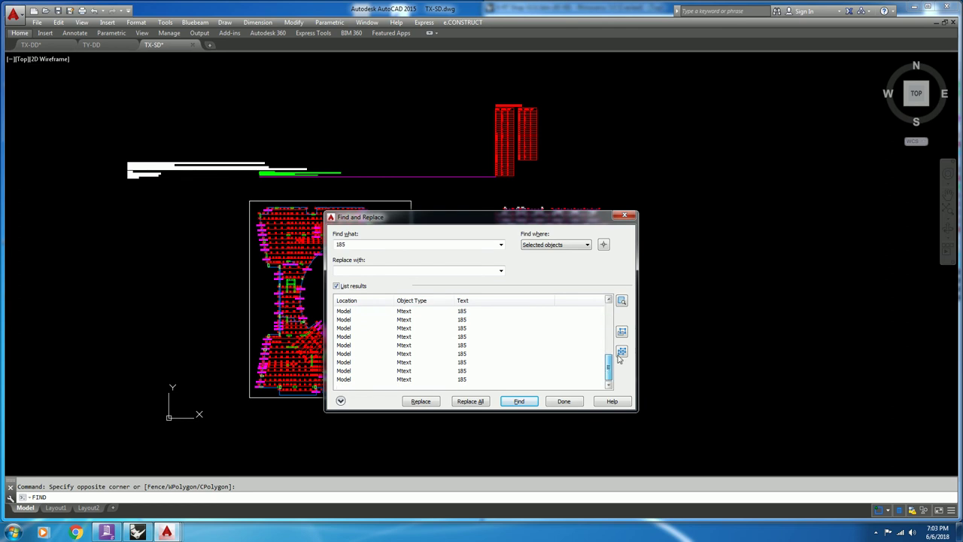
{"action": "left_click", "coordinate": [622, 352]}
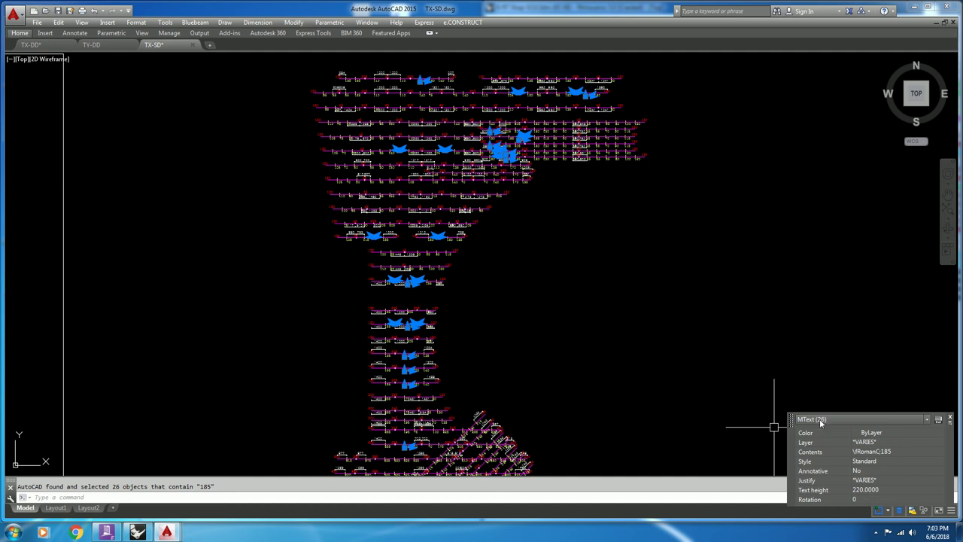
- Compare the number of selected 185 texts with the chair quantity table's entry for height 185, and clear the selection
{"action": "middle_click_drag", "start_coordinate": [483, 317], "coordinate": [481, 538]}
{"action": "middle_click_drag", "start_coordinate": [441, 262], "coordinate": [472, 386]}
{"action": "scroll", "coordinate": [347, 304], "scroll_direction": "up", "scroll_amount": 5}
{"action": "scroll", "coordinate": [369, 348], "scroll_direction": "up", "scroll_amount": 4}
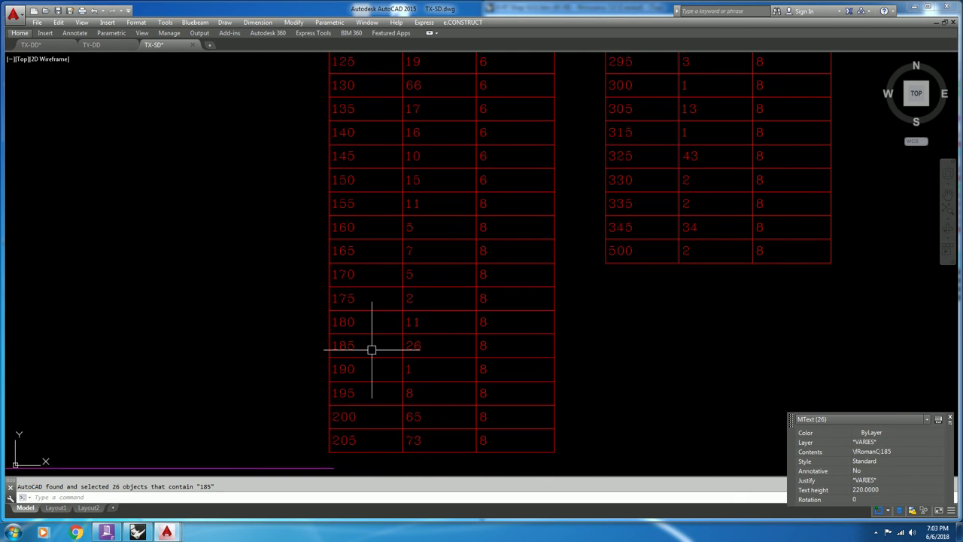
{"action": "key", "text": "Escape"}
{"action": "scroll", "coordinate": [456, 349], "scroll_direction": "down", "scroll_amount": 8}
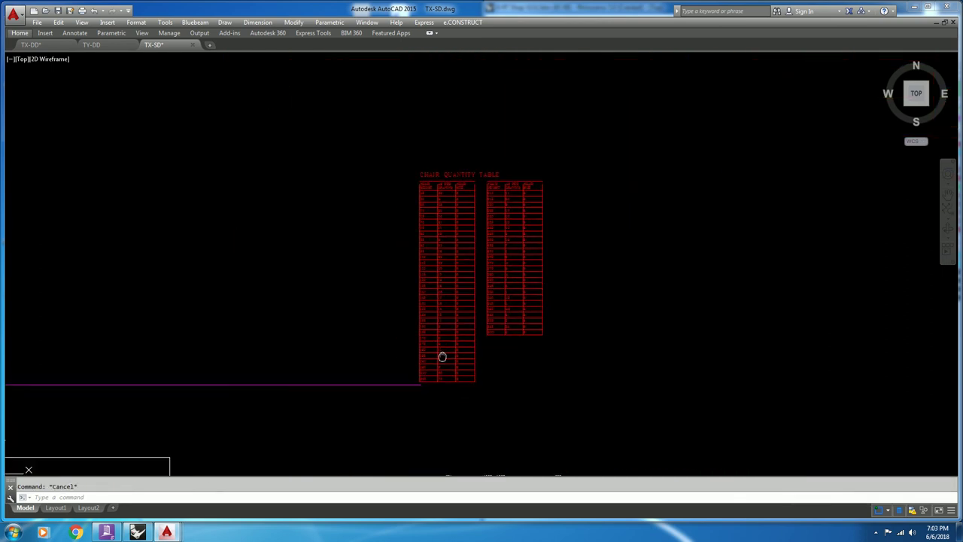
{"action": "middle_click_drag", "start_coordinate": [497, 352], "coordinate": [504, 150]}
{"action": "middle_click_drag", "start_coordinate": [570, 376], "coordinate": [546, 148]}
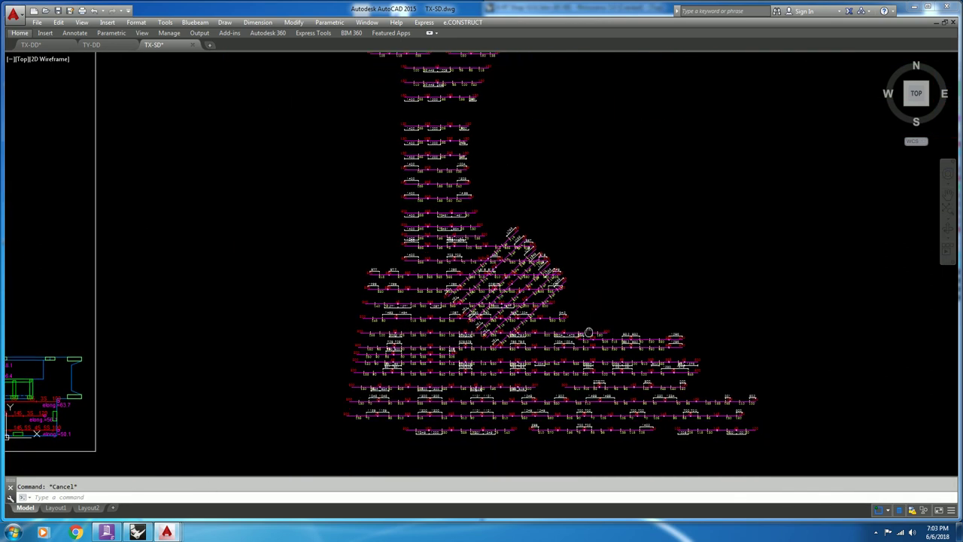
{"action": "middle_click_drag", "start_coordinate": [589, 334], "coordinate": [584, 302]}
{"action": "left_click", "coordinate": [715, 271]}
{"action": "left_click", "coordinate": [697, 286]}
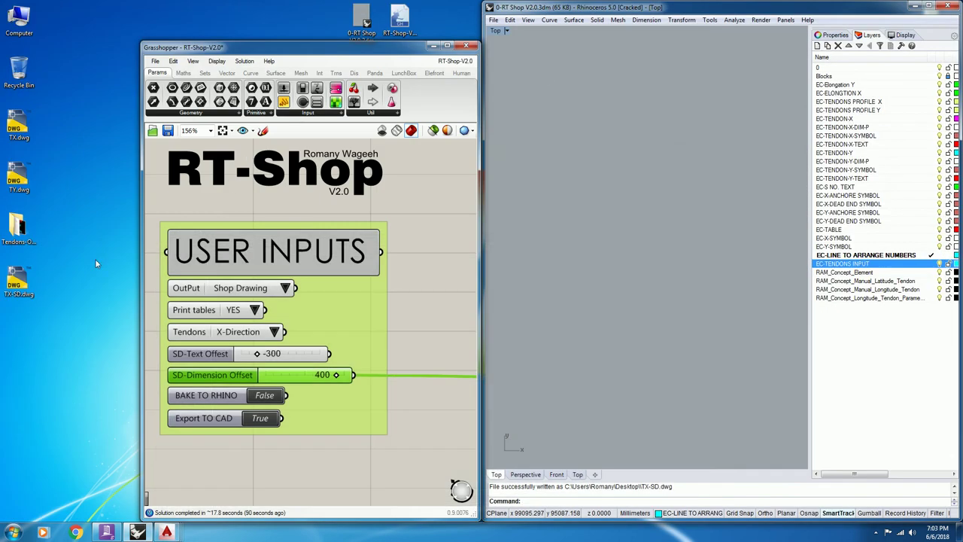
- Import TY.dwg from the Desktop into Rhino, and set RT-Shop's tendons to Y-Direction with Export TO CAD set to False
{"action": "mouse_move", "coordinate": [15, 189]}
{"action": "left_mouse_down"}
{"action": "mouse_move", "coordinate": [617, 240]}
{"action": "mouse_move", "coordinate": [610, 246]}
{"action": "left_mouse_up"}
{"action": "left_click", "coordinate": [390, 258]}
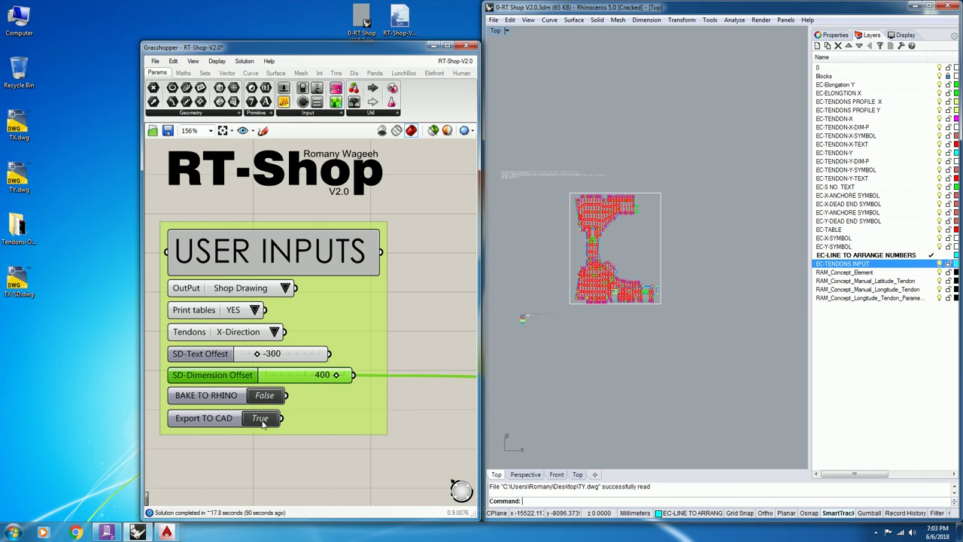
{"action": "left_click", "coordinate": [273, 335]}
{"action": "left_click", "coordinate": [297, 344]}
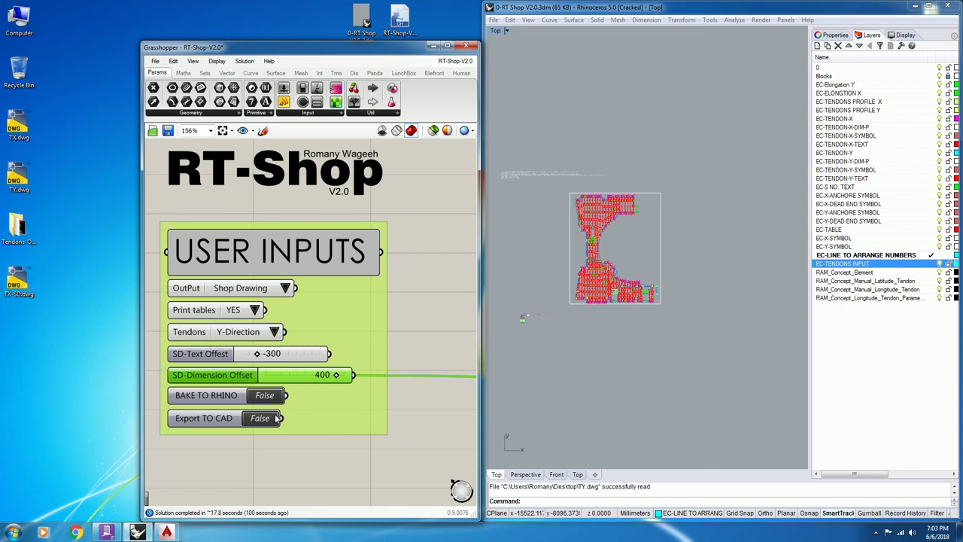
- Move all objects on the RAM_Concept_Manual_Longitude_Tendon layer to the EC-TENDONS INPUT layer
{"action": "scroll", "coordinate": [593, 296], "scroll_direction": "up", "scroll_amount": 3}
{"action": "right_click", "coordinate": [879, 297]}
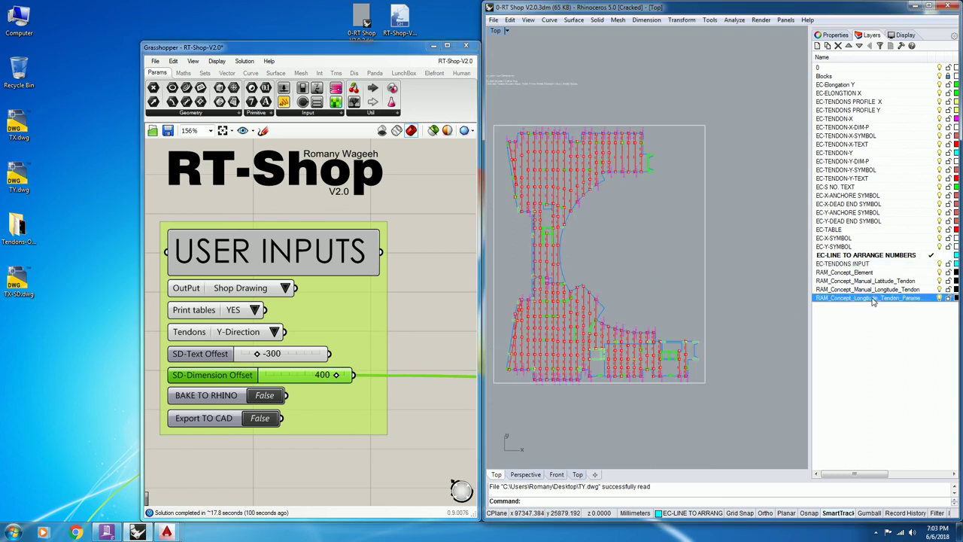
{"action": "left_click", "coordinate": [894, 453]}
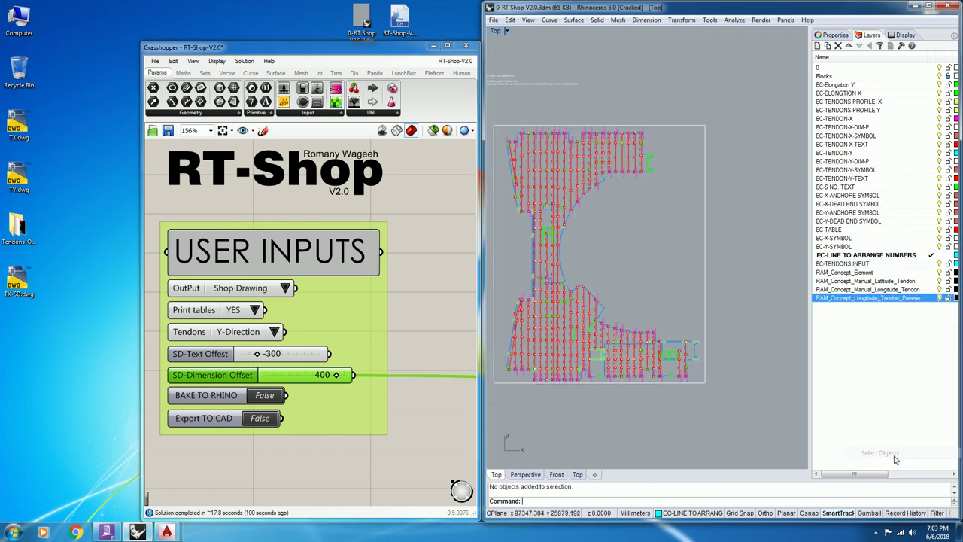
{"action": "right_click", "coordinate": [872, 290]}
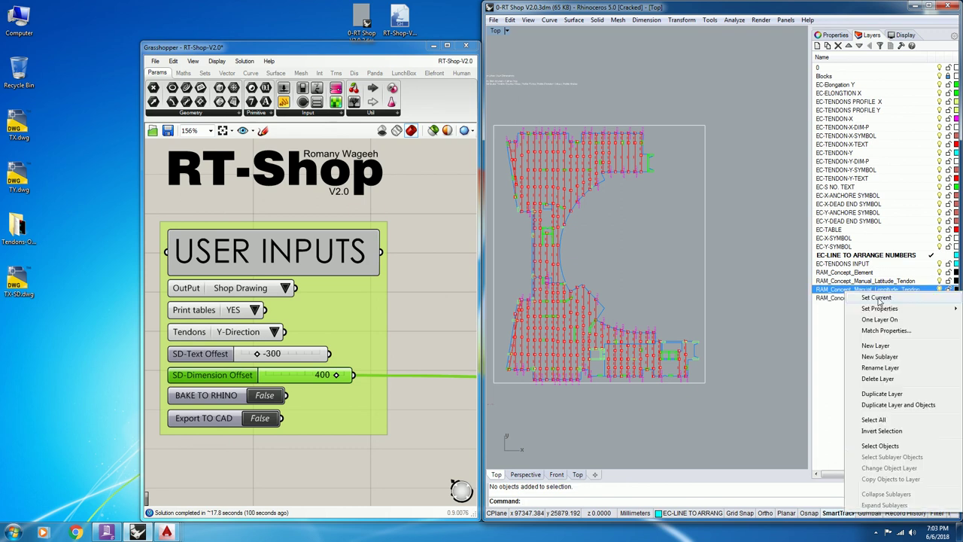
{"action": "left_click", "coordinate": [880, 446]}
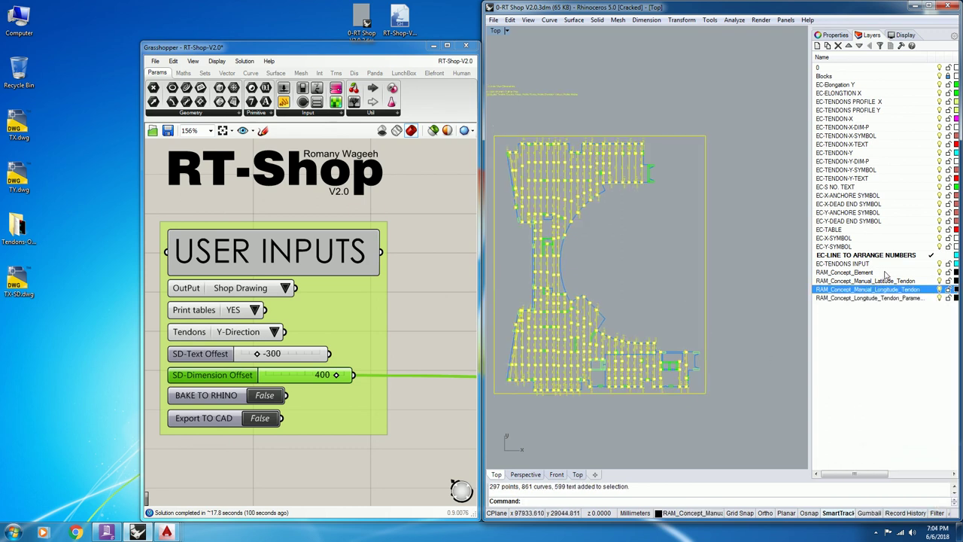
{"action": "right_click", "coordinate": [860, 263]}
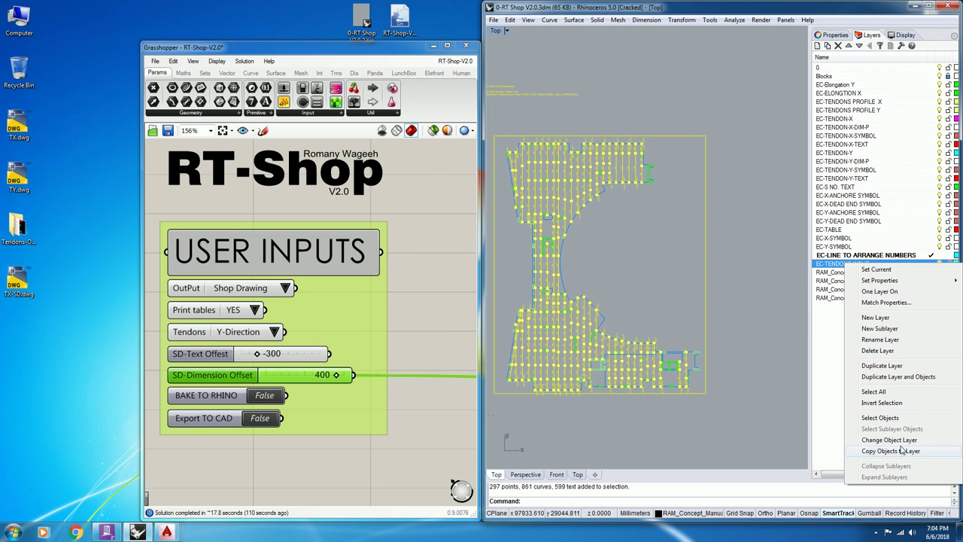
{"action": "left_click", "coordinate": [899, 441]}
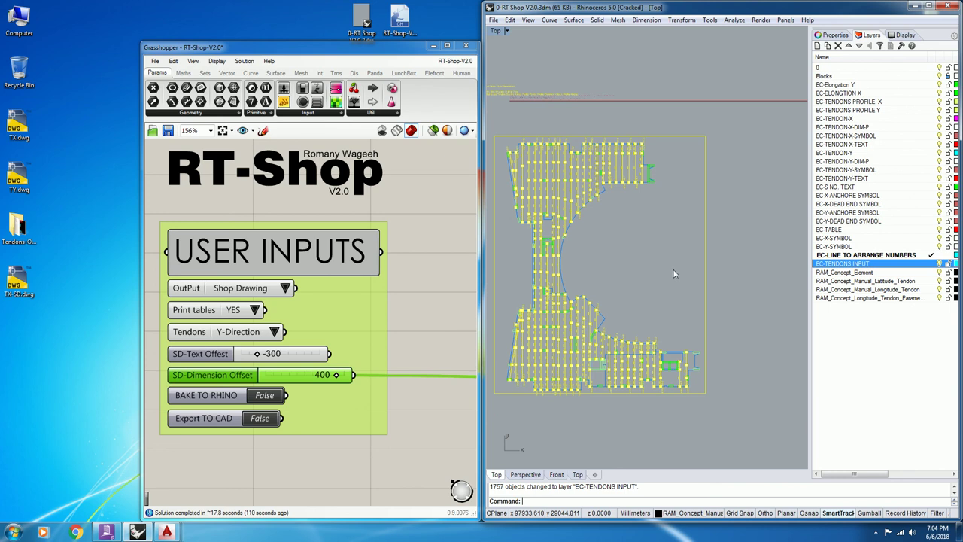
- Inspect the generated Y-direction shop drawing preview in the Top view, from an overview down to its lower tendons
{"action": "scroll", "coordinate": [674, 276], "scroll_direction": "down", "scroll_amount": 2}
{"action": "right_click_drag", "start_coordinate": [723, 278], "coordinate": [625, 326]}
{"action": "scroll", "coordinate": [663, 131], "scroll_direction": "up", "scroll_amount": 4}
{"action": "scroll", "coordinate": [663, 132], "scroll_direction": "up", "scroll_amount": 3}
{"action": "scroll", "coordinate": [646, 141], "scroll_direction": "down", "scroll_amount": 4}
{"action": "right_click_drag", "start_coordinate": [651, 252], "coordinate": [601, 98]}
{"action": "mouse_move", "coordinate": [659, 338]}
{"action": "right_mouse_down"}
{"action": "mouse_move", "coordinate": [683, 243]}
{"action": "mouse_move", "coordinate": [673, 103]}
{"action": "right_mouse_up"}
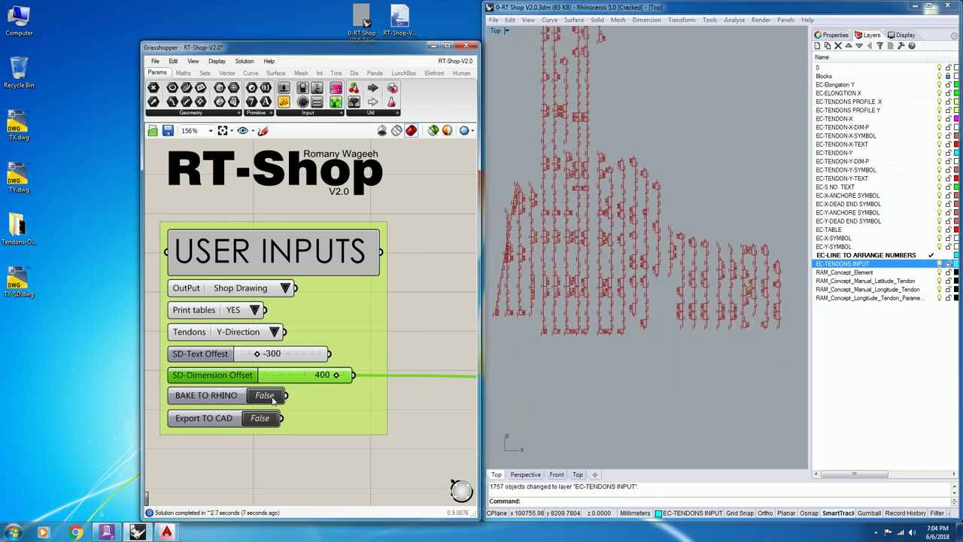
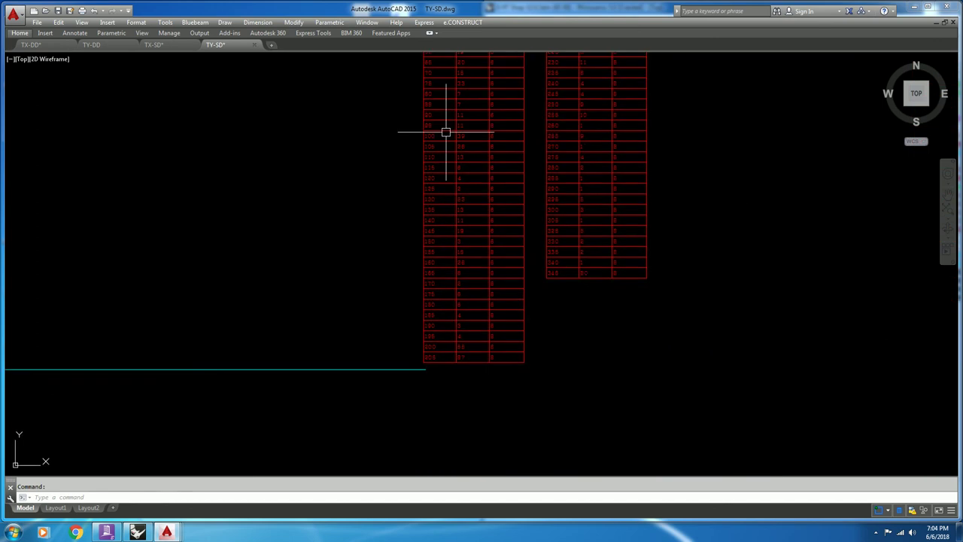
- Examine the profile heights on the Y-direction tendons in TY-SD and the entries of the chair quantity table
{"action": "middle_click_drag", "start_coordinate": [523, 433], "coordinate": [476, 252]}
{"action": "scroll", "coordinate": [475, 252], "scroll_direction": "up", "scroll_amount": 4}
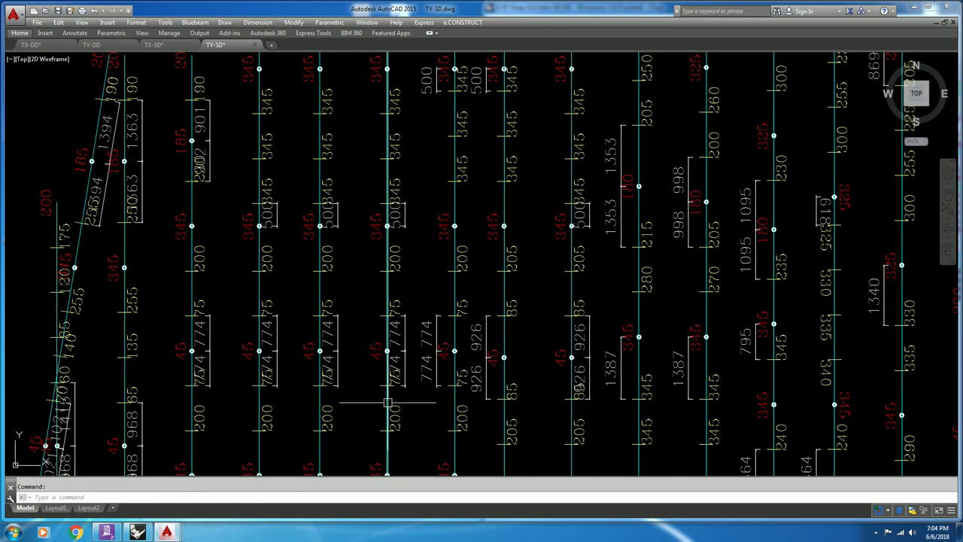
{"action": "scroll", "coordinate": [371, 291], "scroll_direction": "up", "scroll_amount": 4}
{"action": "scroll", "coordinate": [365, 281], "scroll_direction": "down", "scroll_amount": 8}
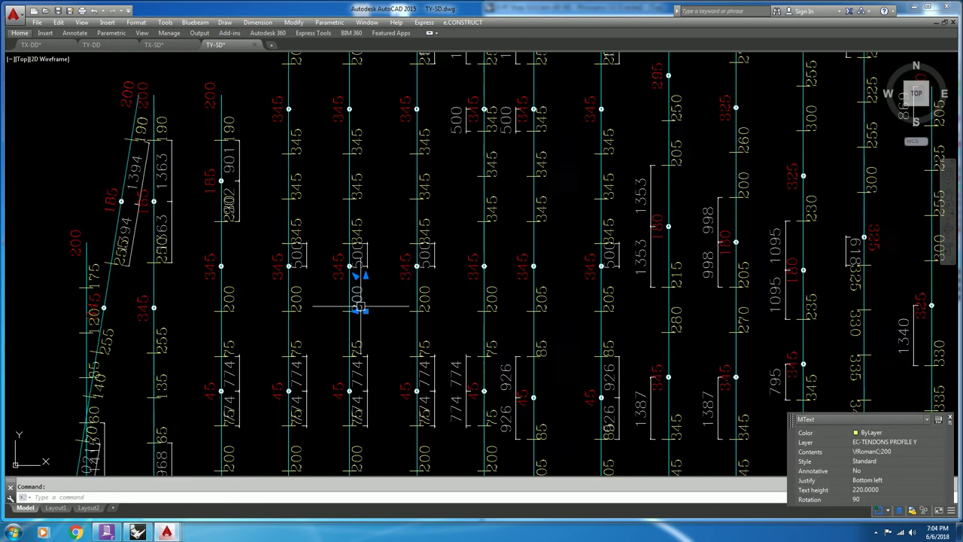
{"action": "scroll", "coordinate": [393, 199], "scroll_direction": "up", "scroll_amount": 8}
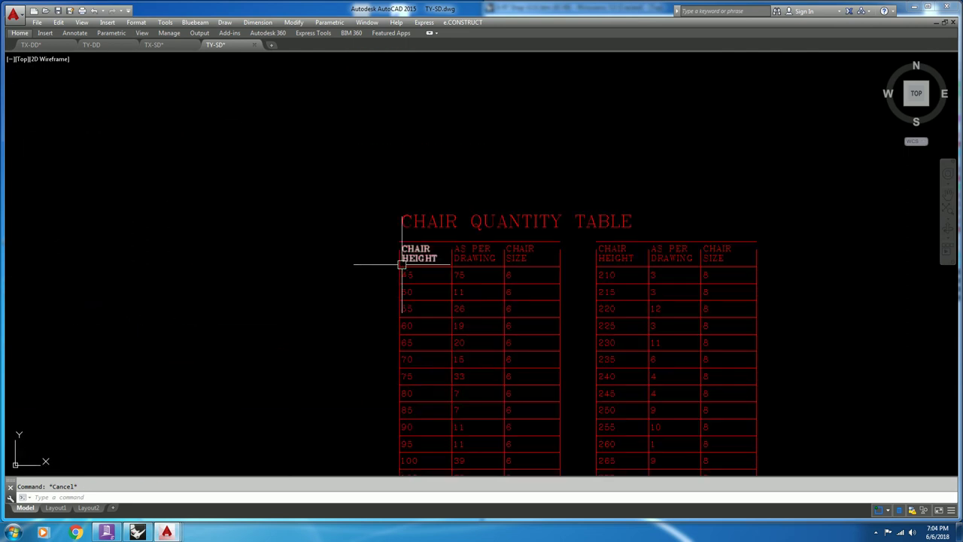
{"action": "mouse_move", "coordinate": [431, 416]}
{"action": "middle_mouse_down"}
{"action": "mouse_move", "coordinate": [369, 297]}
{"action": "mouse_move", "coordinate": [408, 350]}
{"action": "mouse_move", "coordinate": [414, 246]}
{"action": "mouse_move", "coordinate": [384, 160]}
{"action": "mouse_move", "coordinate": [384, 104]}
{"action": "middle_mouse_up"}
{"action": "scroll", "coordinate": [369, 296], "scroll_direction": "up", "scroll_amount": 4}
{"action": "left_click", "coordinate": [426, 316]}
{"action": "scroll", "coordinate": [441, 316], "scroll_direction": "down", "scroll_amount": 10}
{"action": "key", "text": "Escape"}
- Find the text 200 among the Y-direction tendon objects in TY-SD, and select all matching texts
{"action": "left_click", "coordinate": [515, 79]}
{"action": "left_click", "coordinate": [385, 273]}
{"action": "type", "text": "fin"}
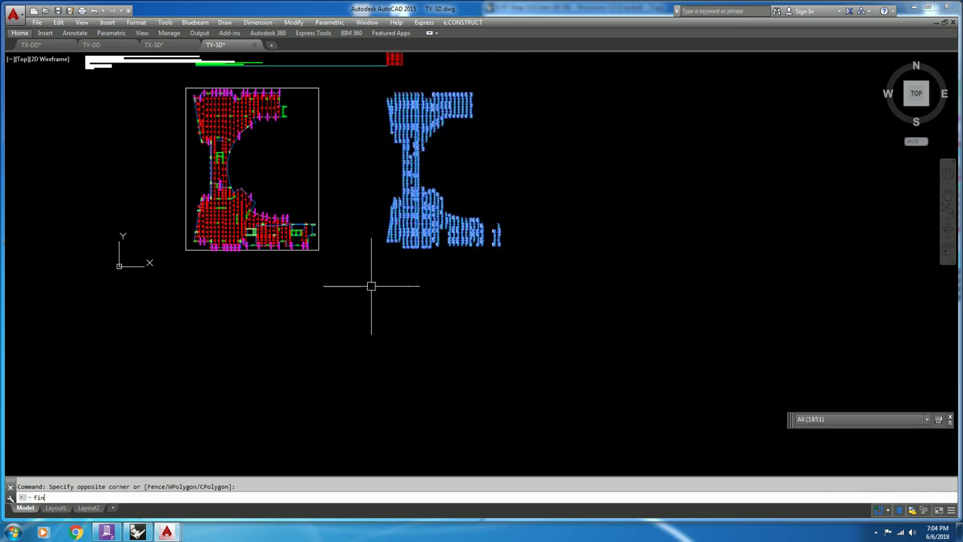
{"action": "type", "text": "d"}
{"action": "key", "text": "Return"}
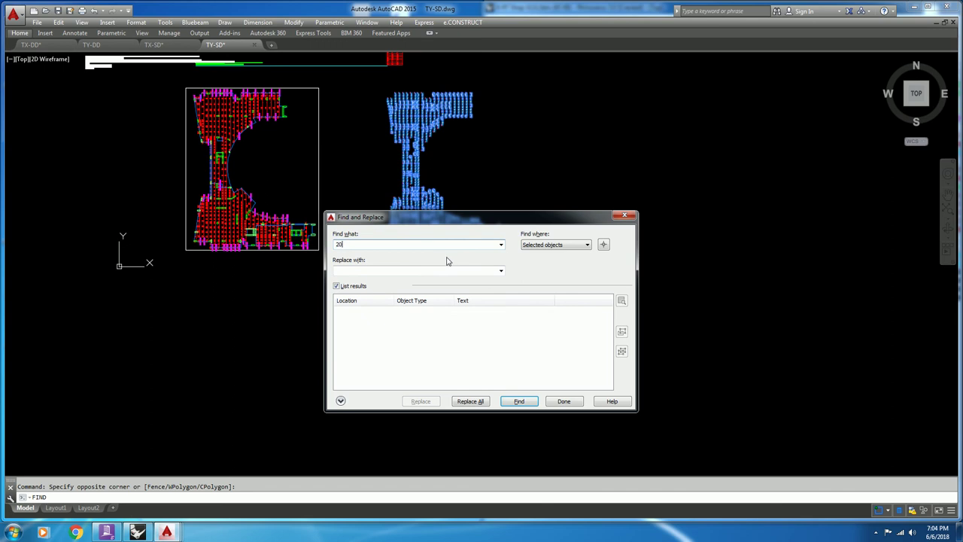
{"action": "left_click", "coordinate": [519, 401]}
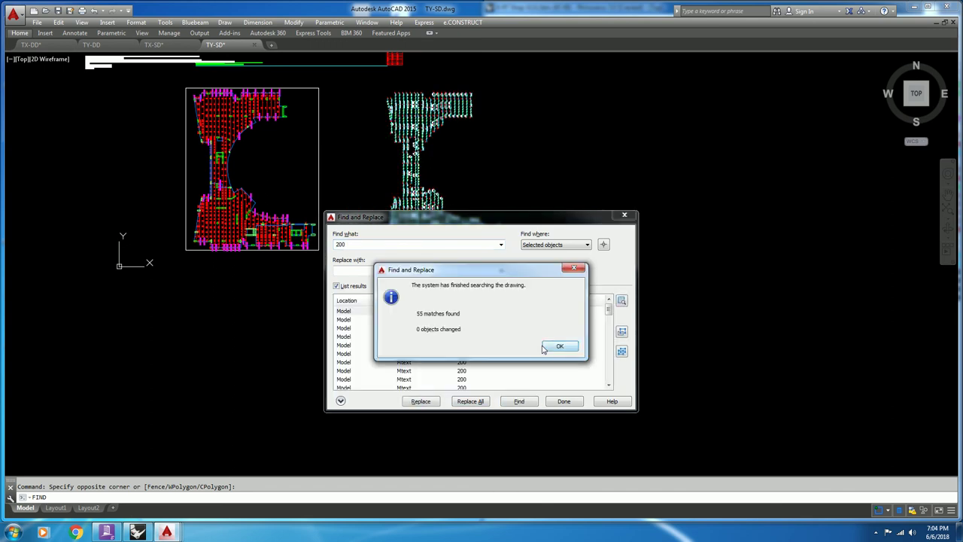
{"action": "key", "text": "Return"}
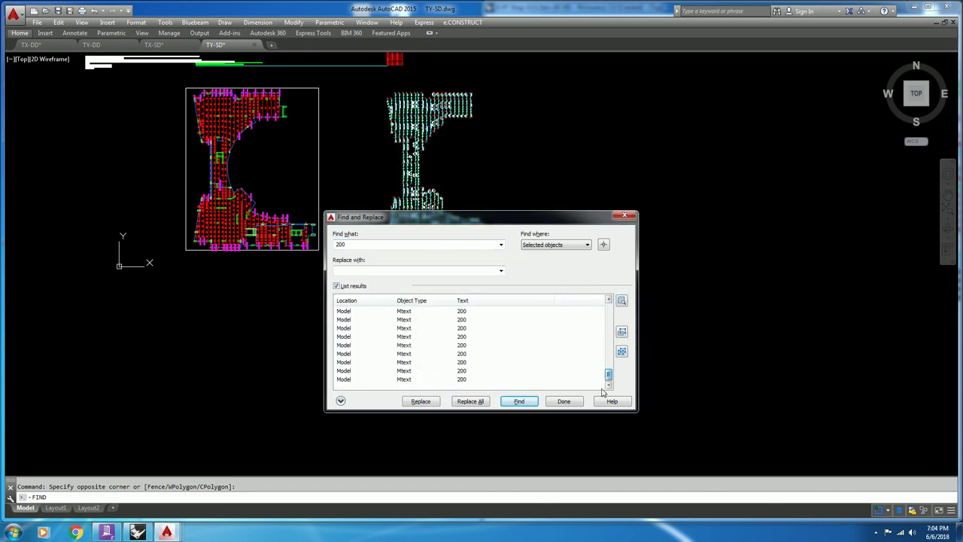
{"action": "left_click", "coordinate": [621, 352]}
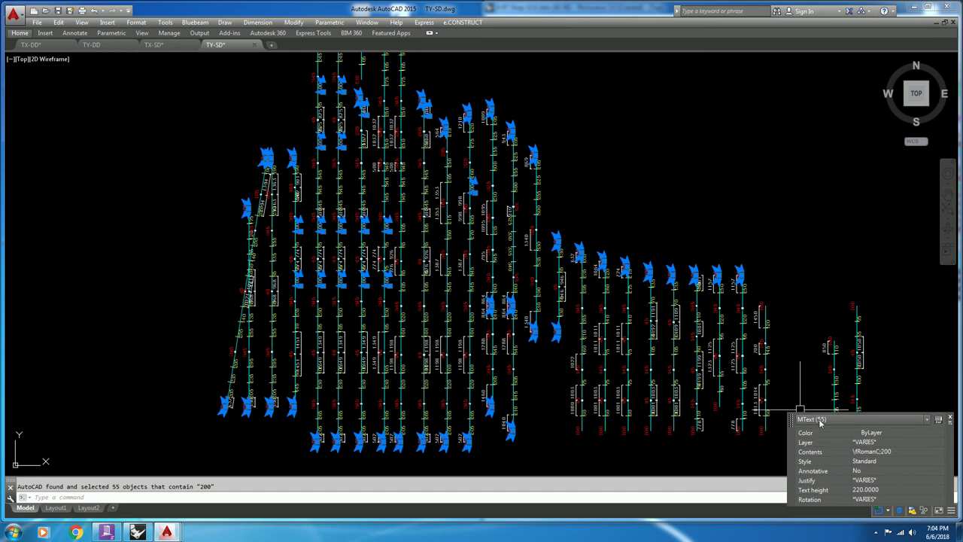
- Compare the number of selected 200 texts with the chair quantity table's entry for height 200, and clear the selection
{"action": "middle_click_drag", "start_coordinate": [486, 227], "coordinate": [486, 361]}
{"action": "middle_click_drag", "start_coordinate": [458, 157], "coordinate": [464, 369]}
{"action": "middle_click_drag", "start_coordinate": [478, 131], "coordinate": [497, 446]}
{"action": "middle_click_drag", "start_coordinate": [270, 288], "coordinate": [286, 411]}
{"action": "scroll", "coordinate": [287, 410], "scroll_direction": "up", "scroll_amount": 3}
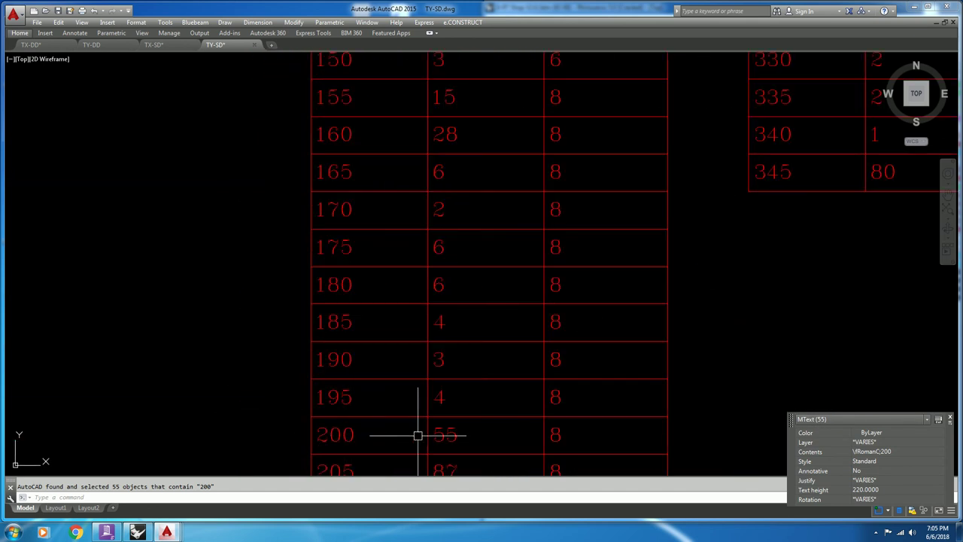
{"action": "middle_click_drag", "start_coordinate": [467, 425], "coordinate": [427, 270]}
{"action": "scroll", "coordinate": [425, 264], "scroll_direction": "down", "scroll_amount": 8}
{"action": "scroll", "coordinate": [503, 264], "scroll_direction": "up", "scroll_amount": 4}
{"action": "middle_click_drag", "start_coordinate": [503, 264], "coordinate": [404, 301]}
{"action": "scroll", "coordinate": [409, 290], "scroll_direction": "up", "scroll_amount": 4}
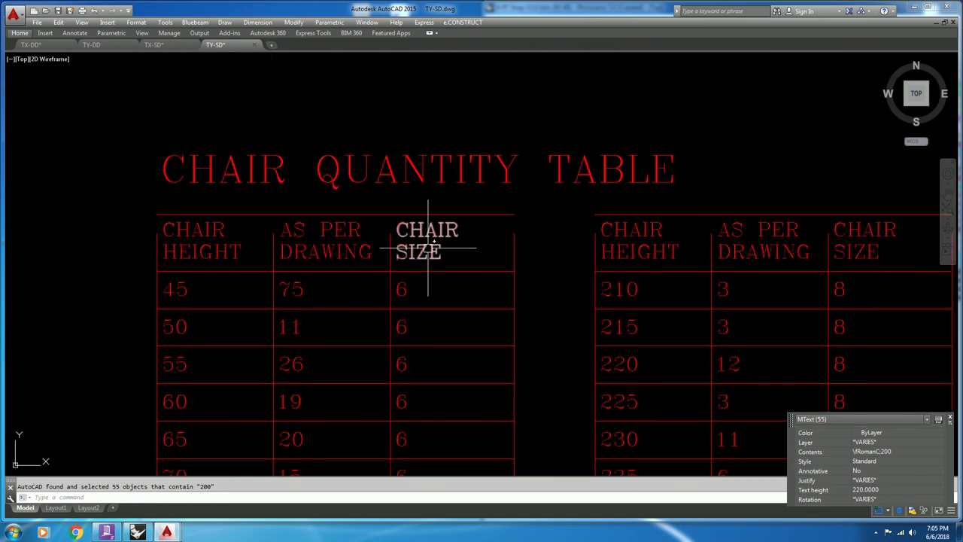
{"action": "key", "text": "Escape"}
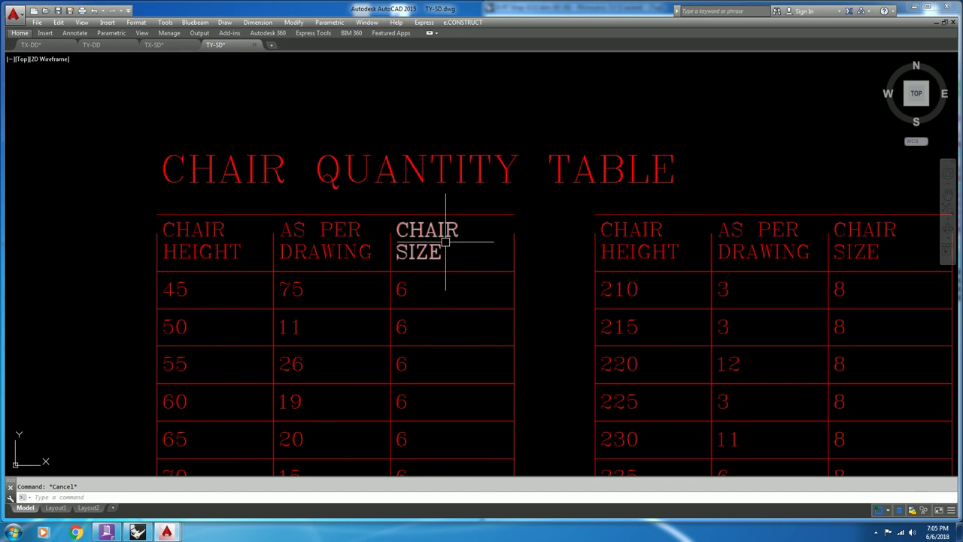
- Check the chair sizes against the chair heights in the table, particularly around heights 150 and 155
{"action": "middle_click_drag", "start_coordinate": [204, 300], "coordinate": [225, 126]}
{"action": "scroll", "coordinate": [331, 331], "scroll_direction": "down", "scroll_amount": 1}
{"action": "middle_click_drag", "start_coordinate": [354, 376], "coordinate": [370, 186]}
{"action": "middle_click_drag", "start_coordinate": [404, 342], "coordinate": [407, 194]}
{"action": "middle_click_drag", "start_coordinate": [303, 359], "coordinate": [301, 293]}
{"action": "scroll", "coordinate": [294, 292], "scroll_direction": "up", "scroll_amount": 1}
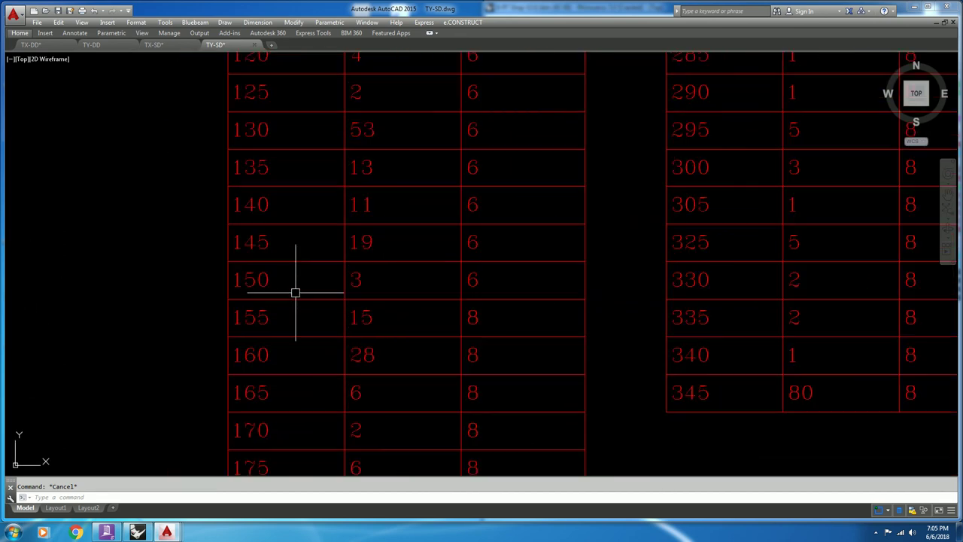
{"action": "left_click", "coordinate": [471, 315]}
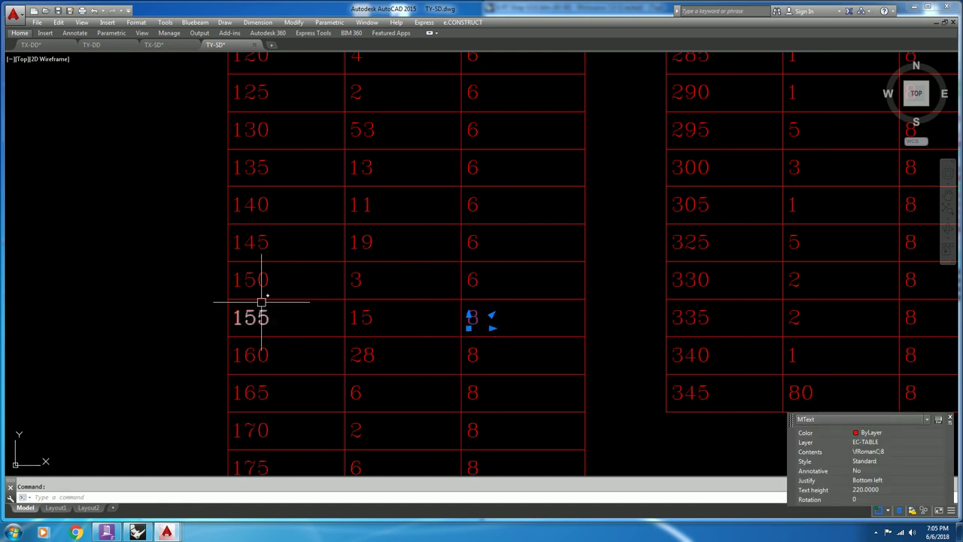
{"action": "scroll", "coordinate": [432, 318], "scroll_direction": "down", "scroll_amount": 6}
{"action": "key", "text": "Escape"}
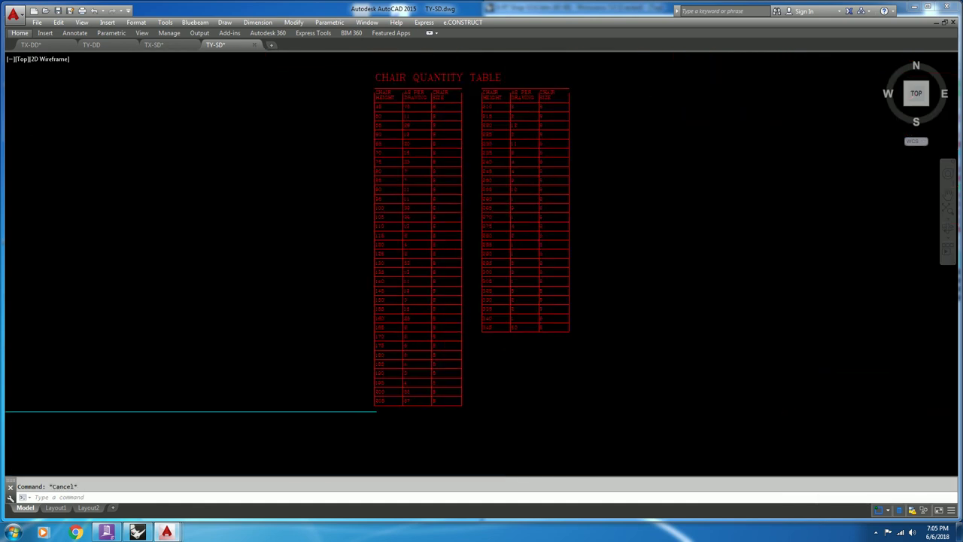
- Tile the four open drawings vertically and fit TY-SD to its drawing extents
{"action": "scroll", "coordinate": [431, 318], "scroll_direction": "down", "scroll_amount": 2}
{"action": "middle_click_drag", "start_coordinate": [499, 413], "coordinate": [499, 291]}
{"action": "middle_click", "coordinate": [544, 269]}
{"action": "middle_click", "coordinate": [544, 268]}
{"action": "scroll", "coordinate": [544, 269], "scroll_direction": "up", "scroll_amount": 1}
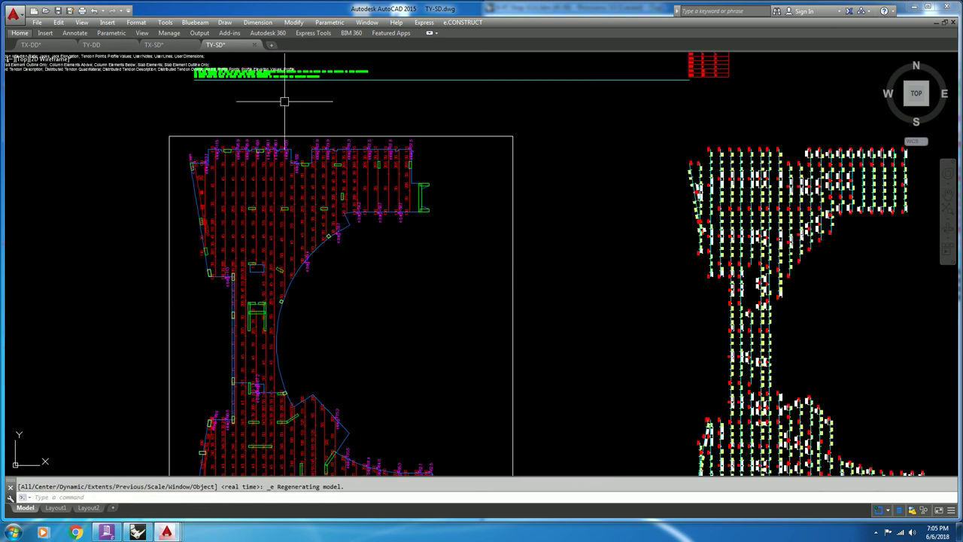
{"action": "left_click", "coordinate": [367, 22]}
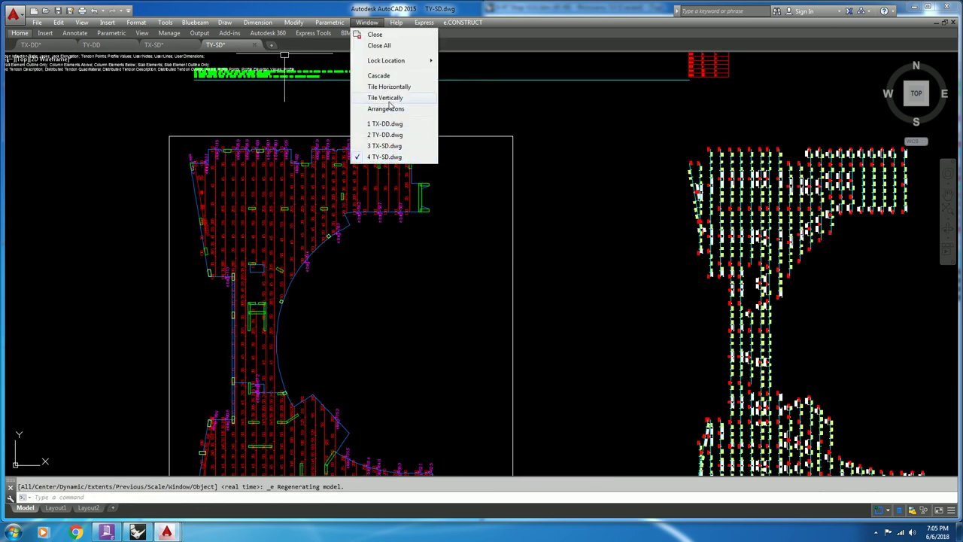
{"action": "left_click", "coordinate": [387, 99]}
{"action": "middle_click", "coordinate": [347, 187]}
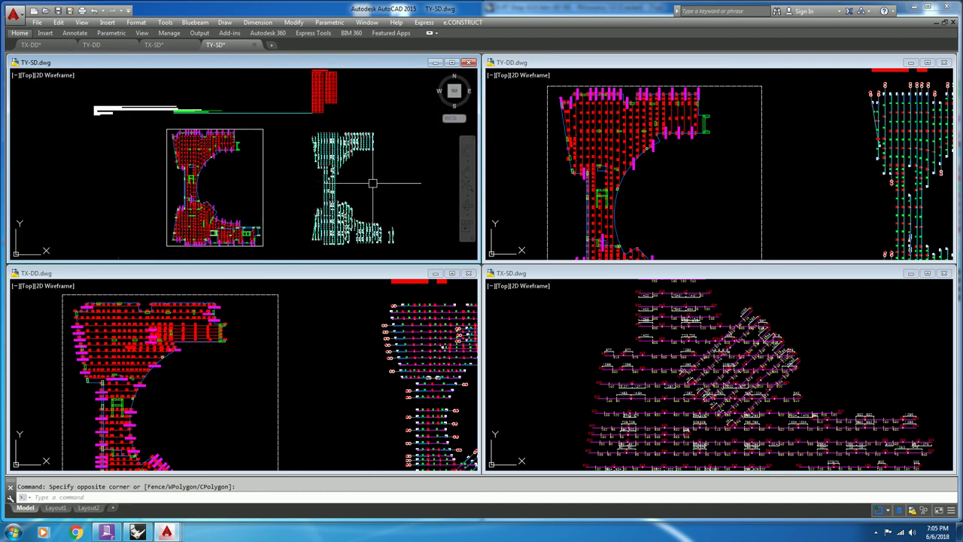
{"action": "scroll", "coordinate": [372, 183], "scroll_direction": "up", "scroll_amount": 5}
{"action": "scroll", "coordinate": [346, 182], "scroll_direction": "down", "scroll_amount": 5}
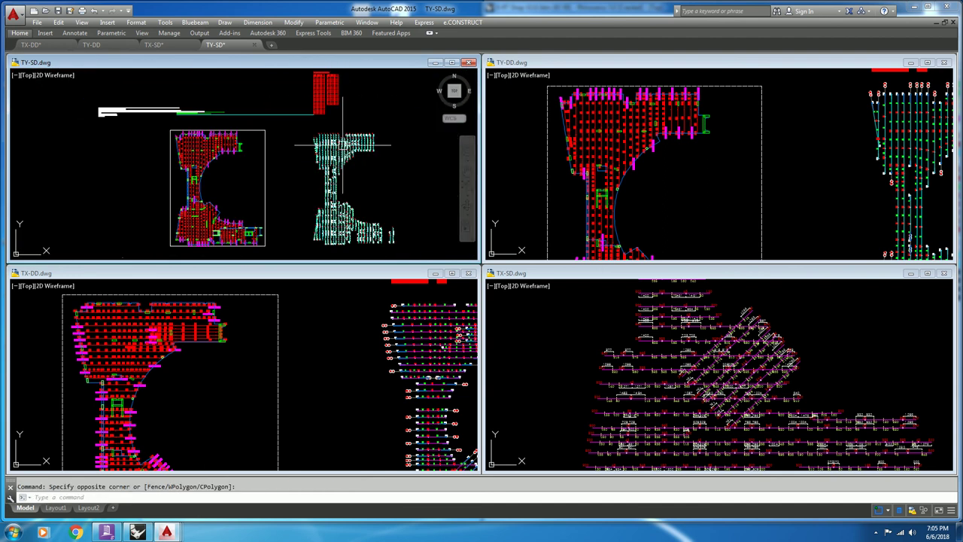
- Fit the TY-DD, TX-DD and TX-SD drawings to their extents, and save TX-SD
{"action": "left_click", "coordinate": [529, 234]}
{"action": "middle_click", "coordinate": [741, 204]}
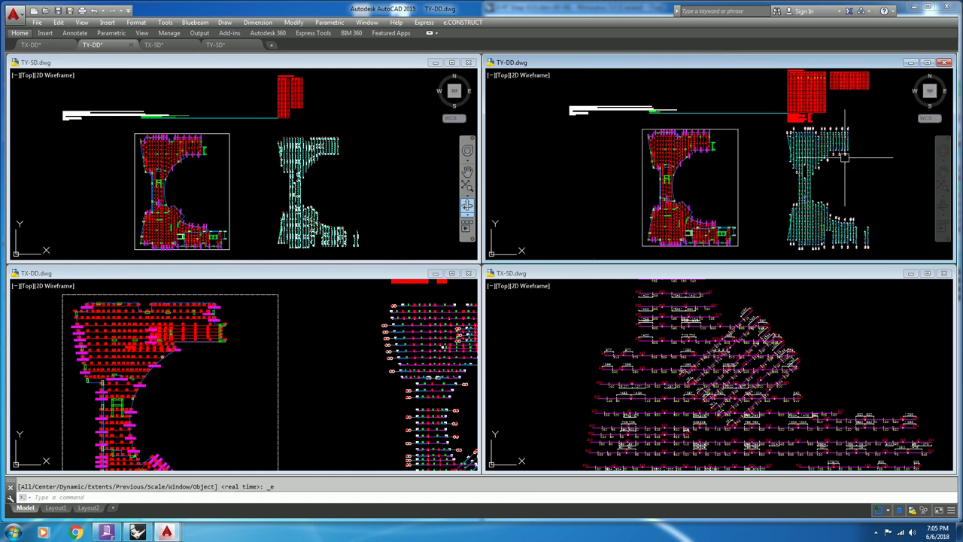
{"action": "scroll", "coordinate": [844, 158], "scroll_direction": "down", "scroll_amount": 3}
{"action": "scroll", "coordinate": [775, 150], "scroll_direction": "up", "scroll_amount": 3}
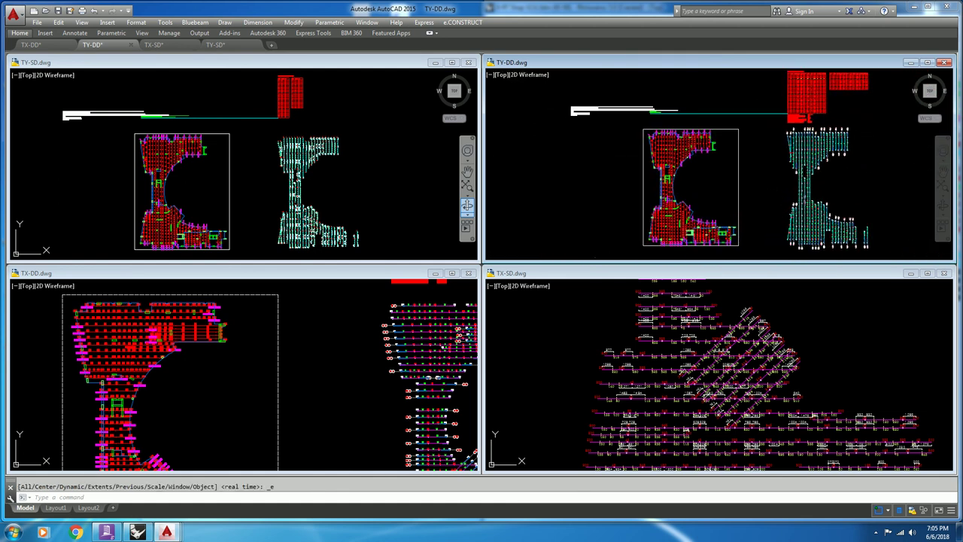
{"action": "left_click", "coordinate": [304, 352]}
{"action": "middle_click", "coordinate": [307, 351]}
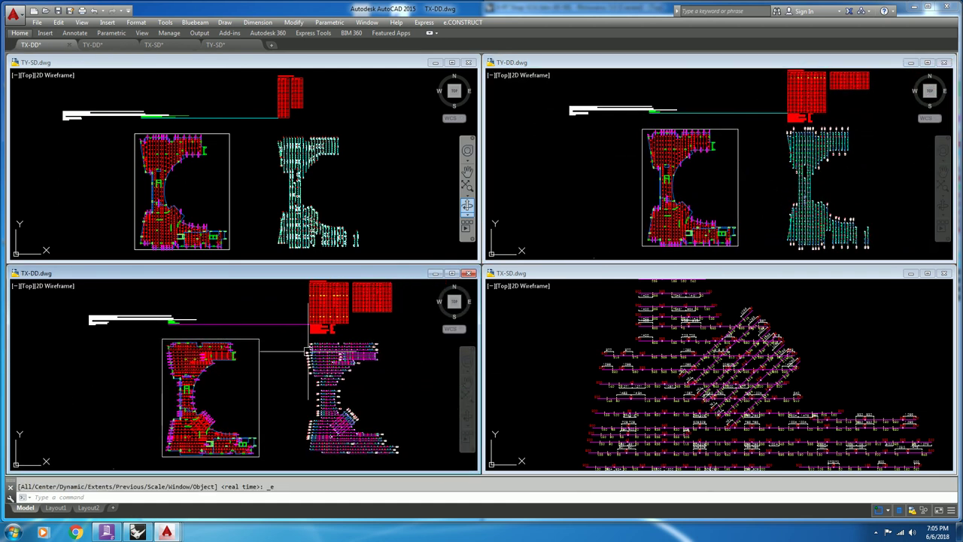
{"action": "left_click", "coordinate": [576, 376]}
{"action": "middle_click", "coordinate": [557, 324]}
{"action": "left_click", "coordinate": [537, 385]}
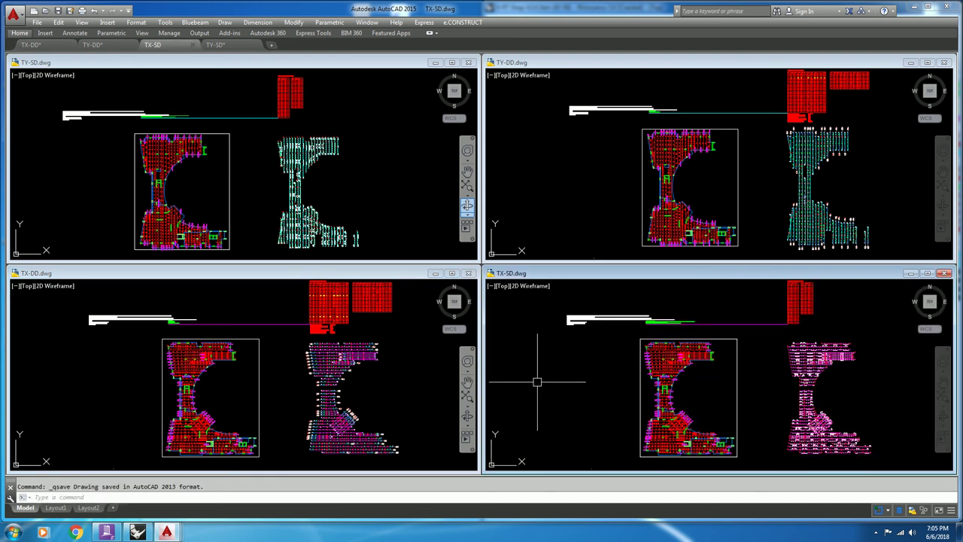